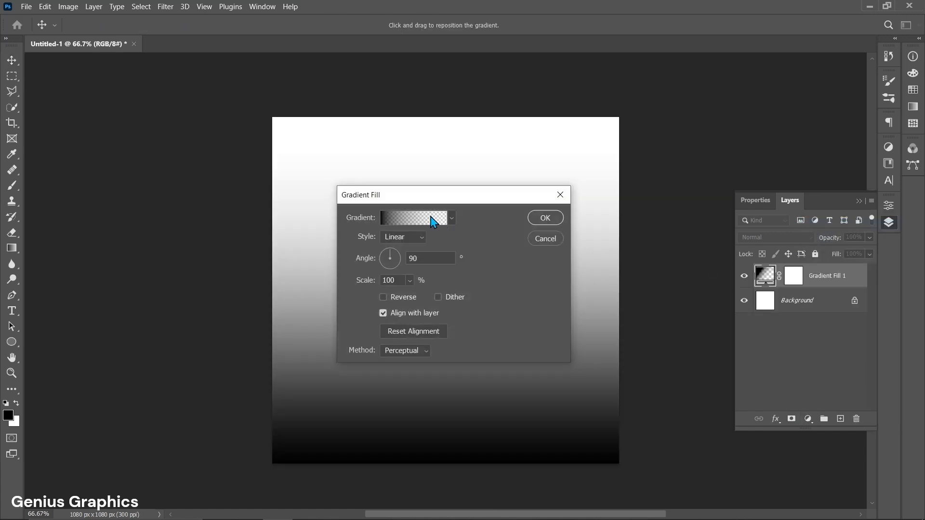
- Load the Black, White preset from the Basics group as the gradient for the fill layer
left_click(438, 217)
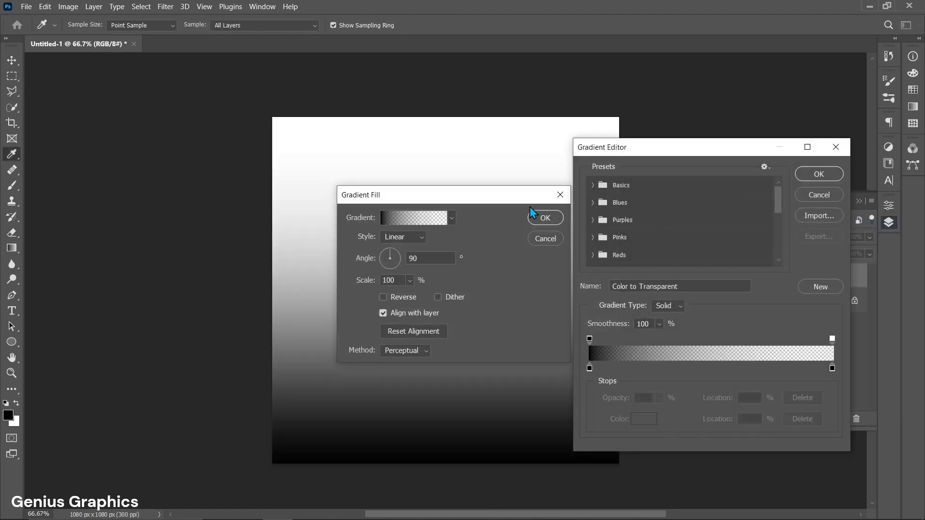
left_click(592, 185)
left_click(647, 205)
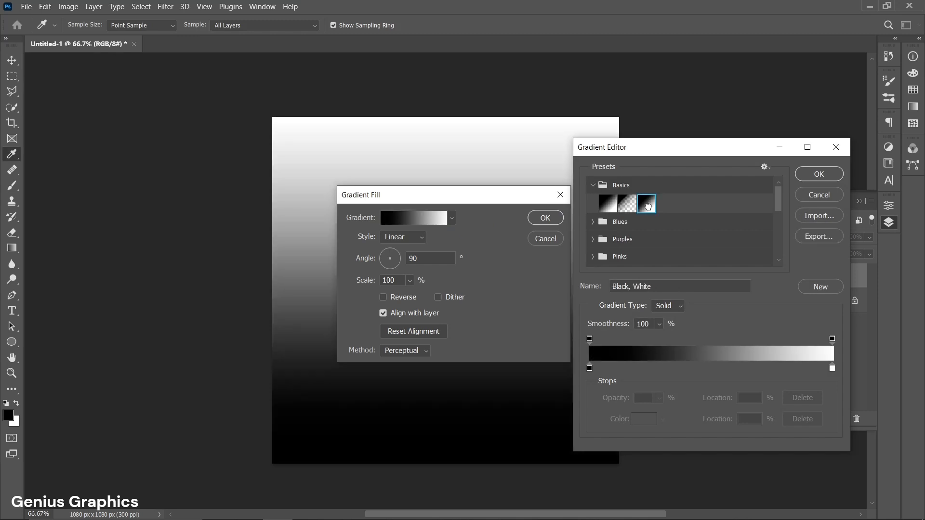
- Set the gradient's starting black color stop to 92527B
left_click(589, 369)
left_click(643, 419)
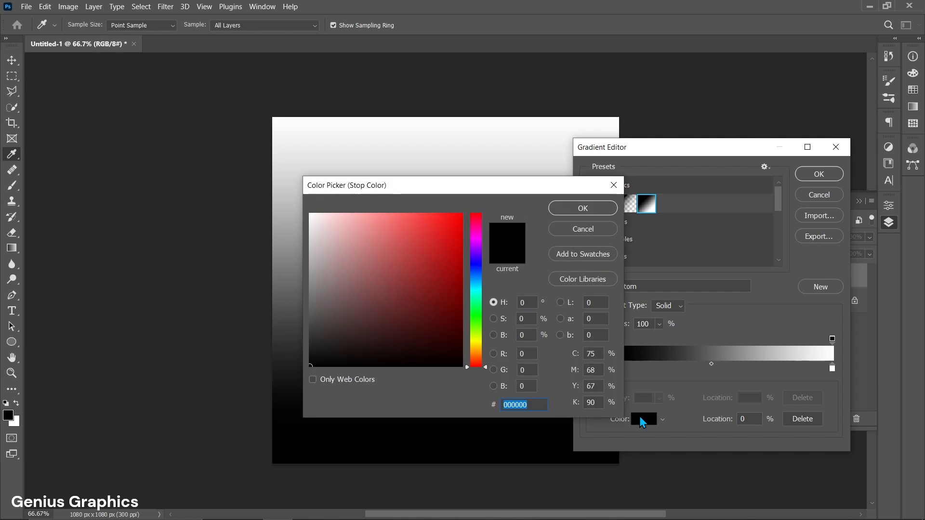
left_click(537, 404)
double_click(535, 405)
type("92527B")
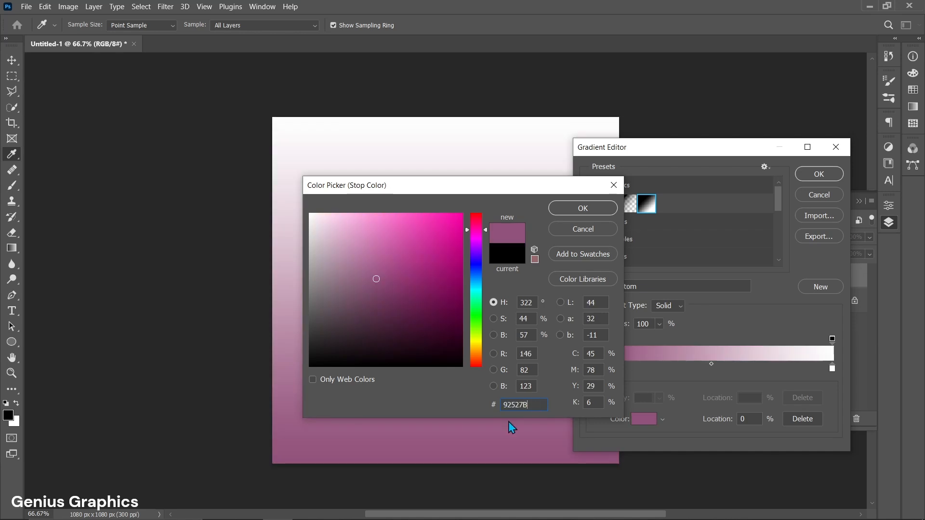
left_click(585, 209)
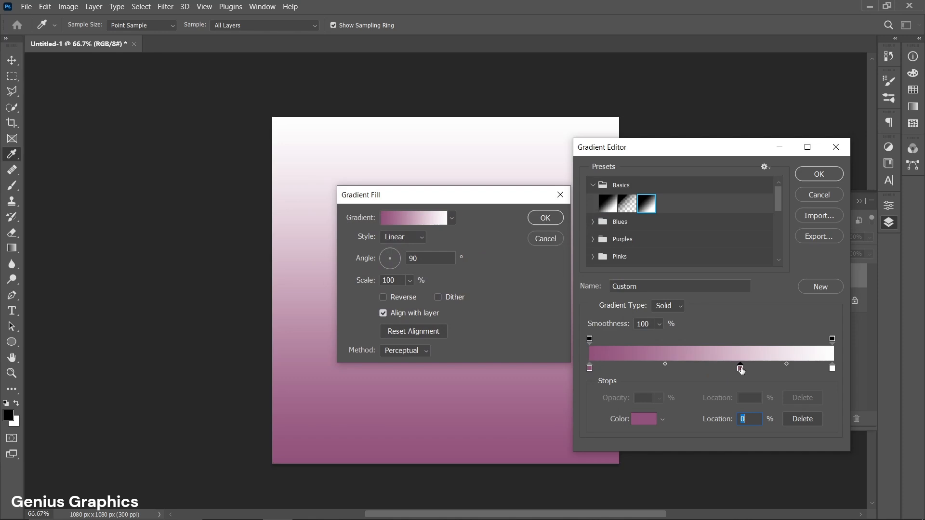
- Add a middle color stop to the gradient at location 54% with the color 521837
left_click(741, 369)
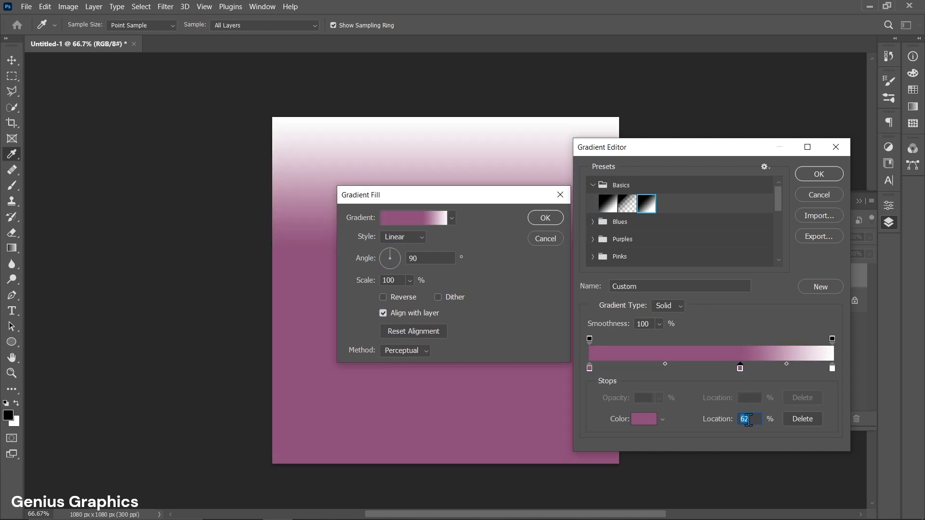
type("54")
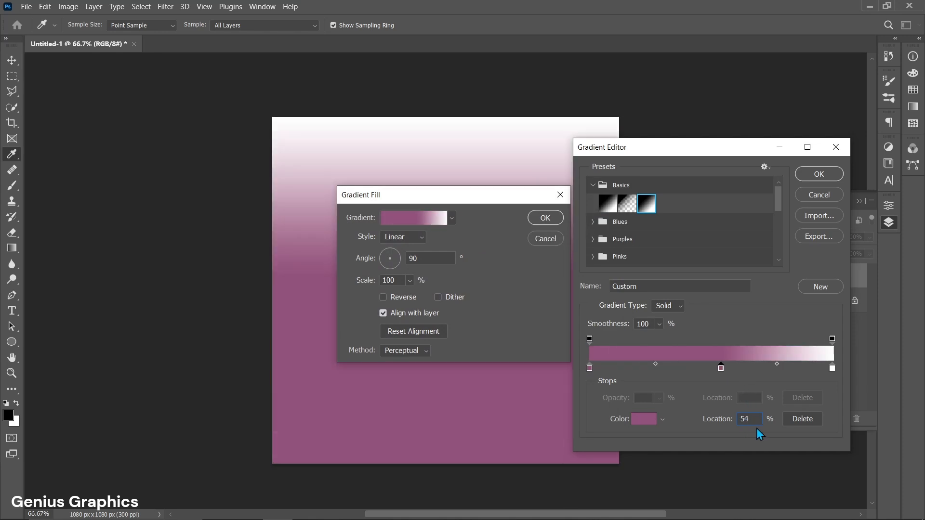
left_click(634, 420)
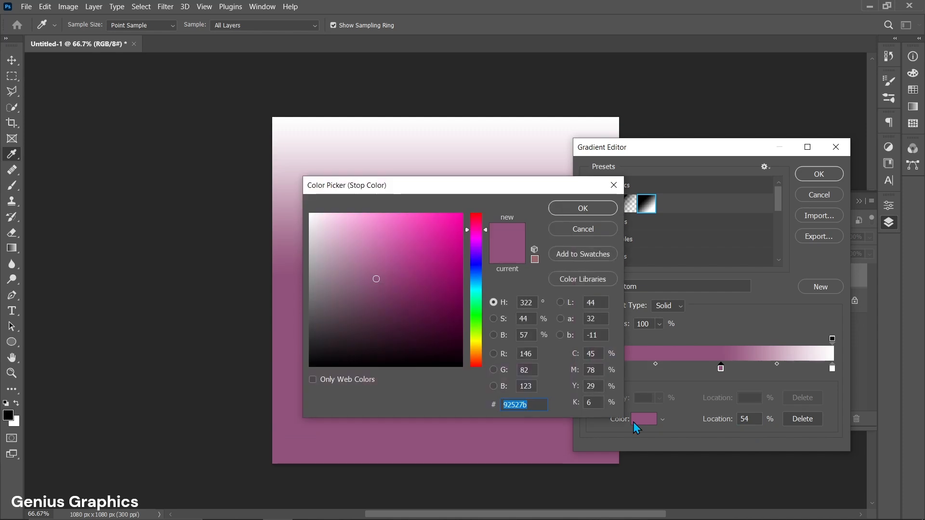
left_click(533, 405)
left_click_drag(504, 405, 529, 405)
type("521837")
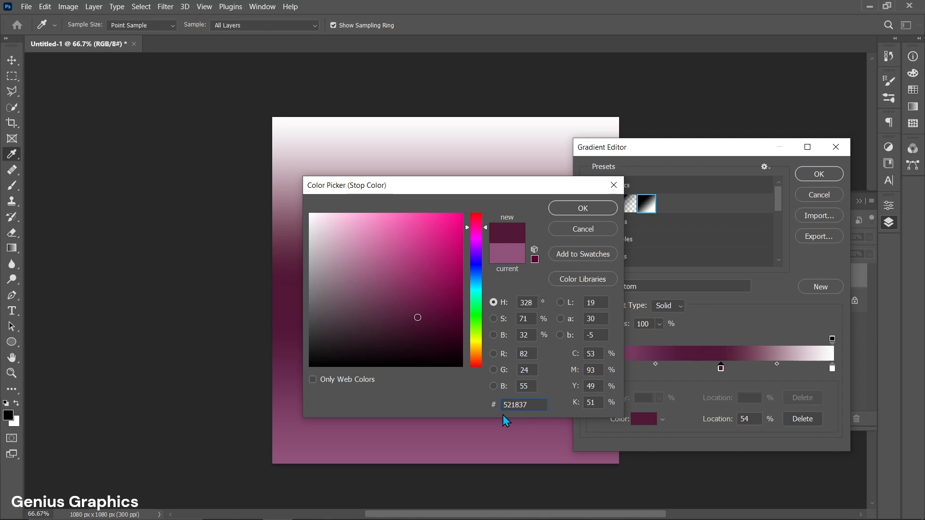
left_click(583, 212)
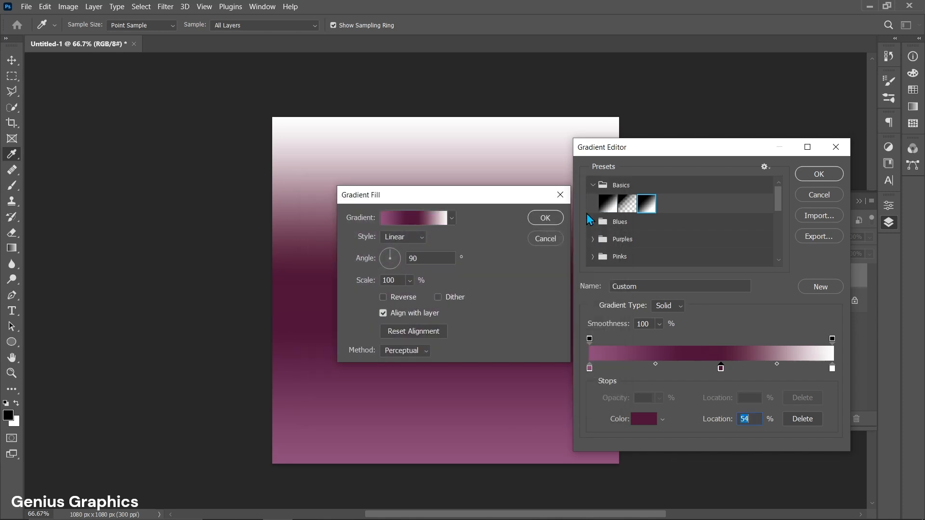
- Set the gradient's white end stop to 2A0D1F and accept the edited gradient
left_click(827, 372)
left_click(637, 419)
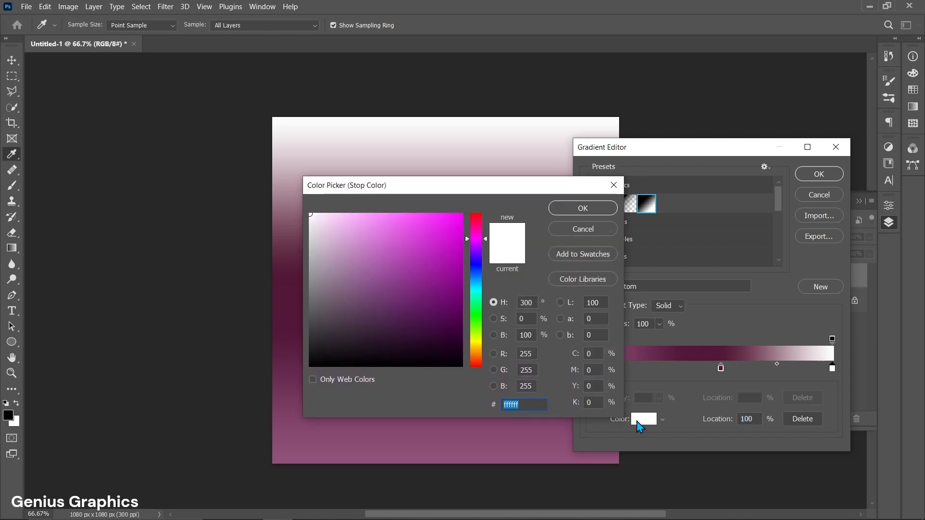
left_click(523, 404)
double_click(523, 405)
type("2A0D1F")
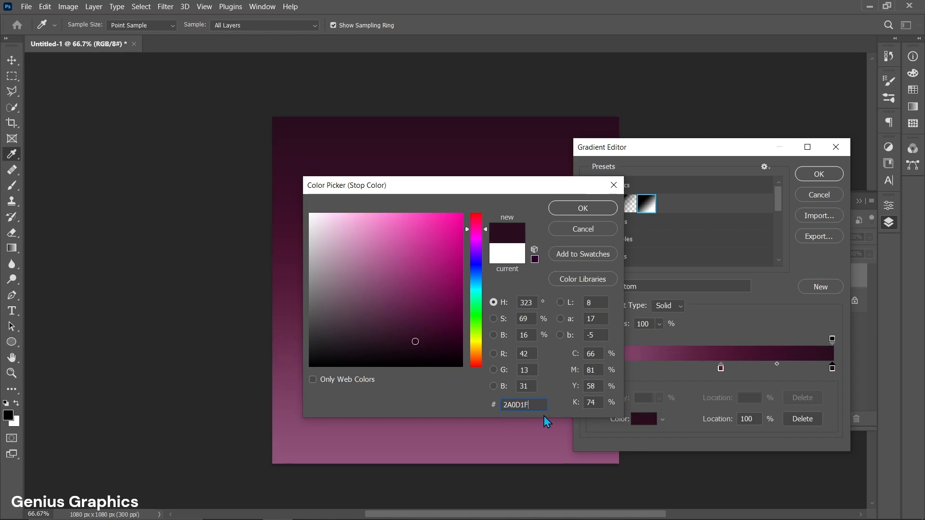
left_click(594, 208)
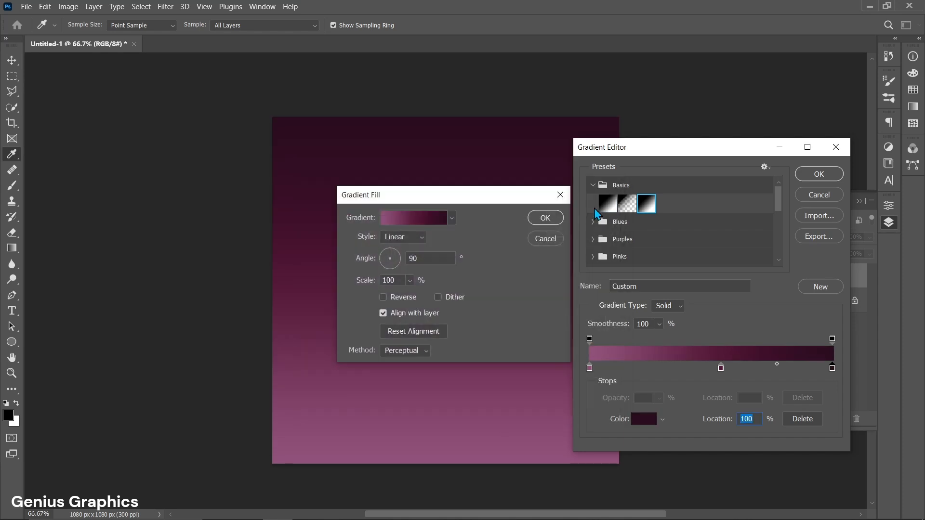
left_click(830, 177)
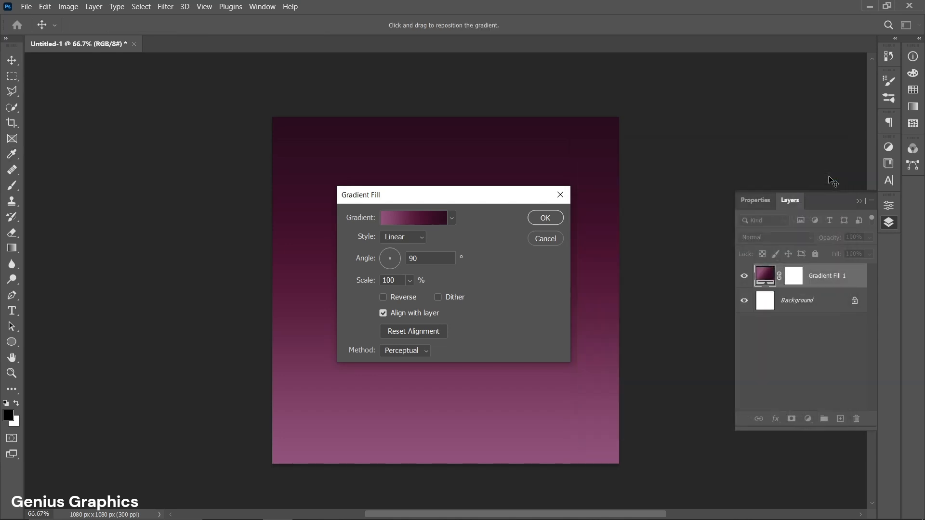
- Set the gradient fill's style to Radial and its scale to 120%, and apply the fill
left_click(420, 242)
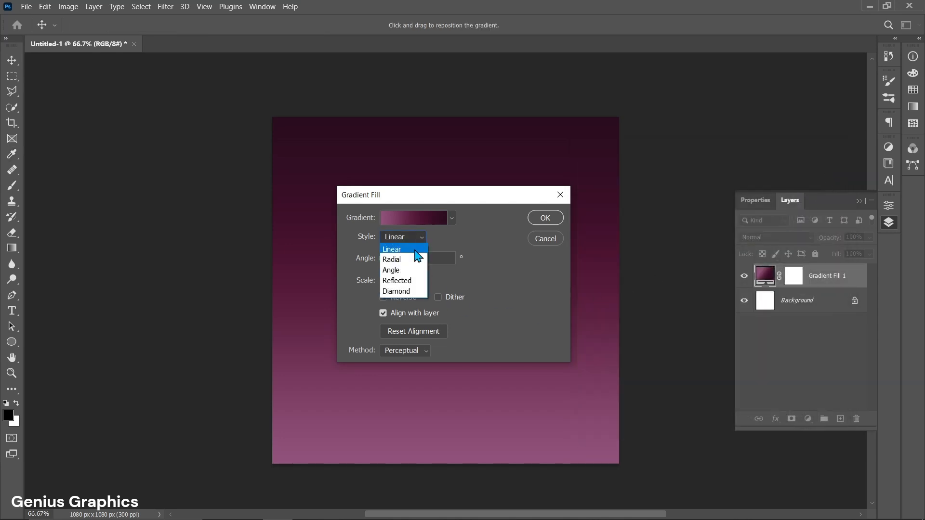
left_click(410, 255)
left_click_drag(422, 260, 366, 287)
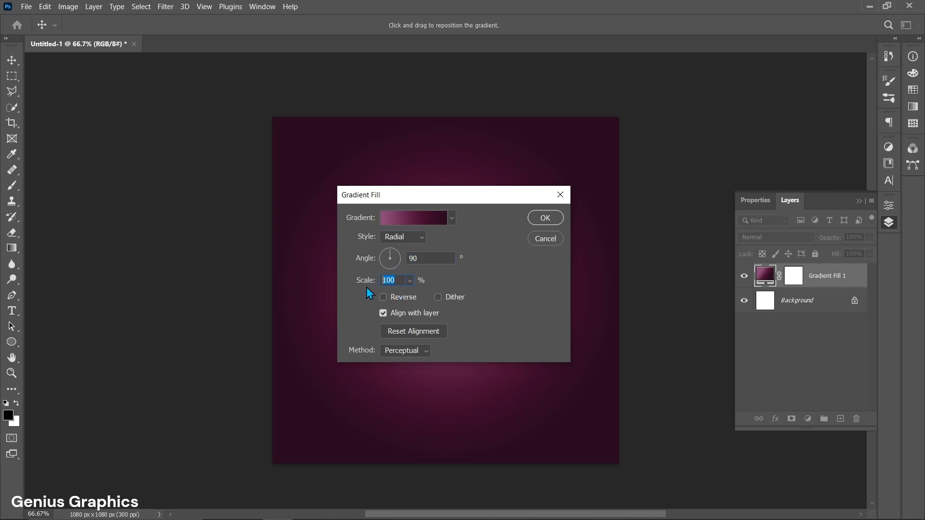
type("120")
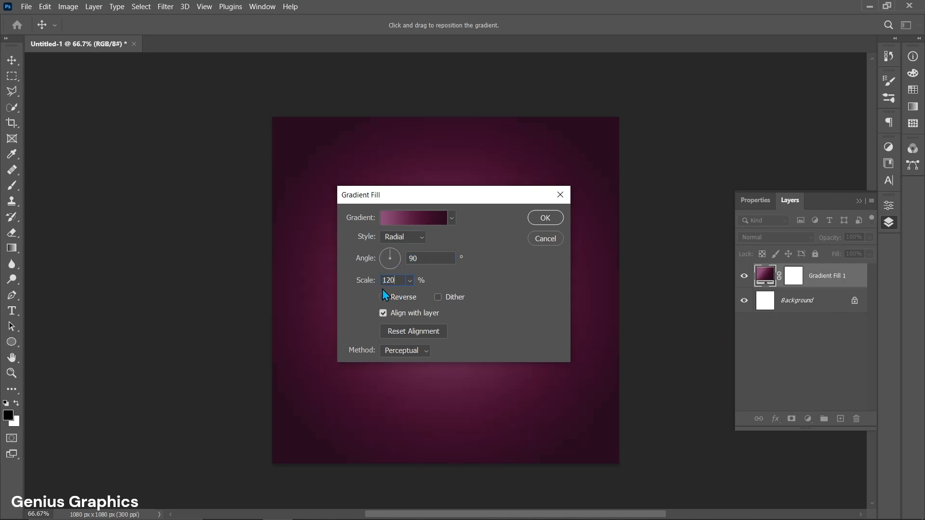
left_click(544, 221)
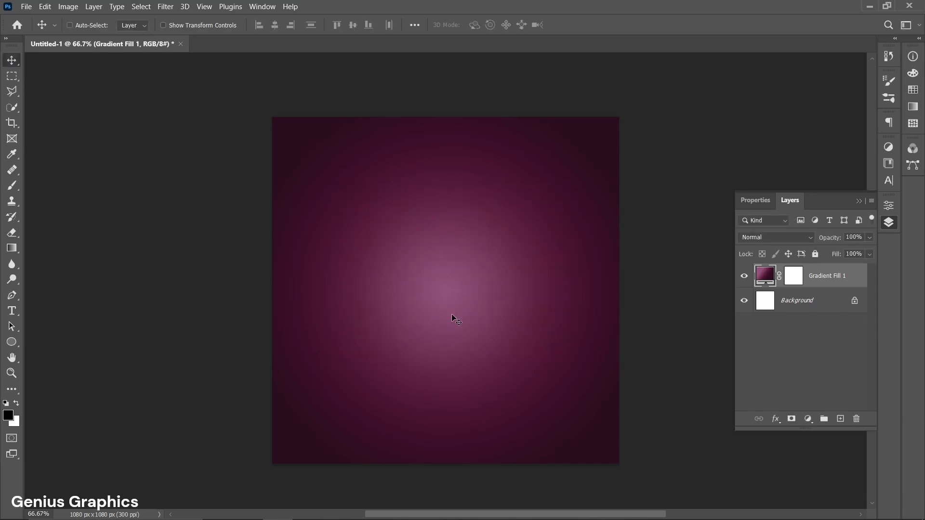
- Duplicate the gradient fill layer and convert the copy to a smart object
key("ctrl+j")
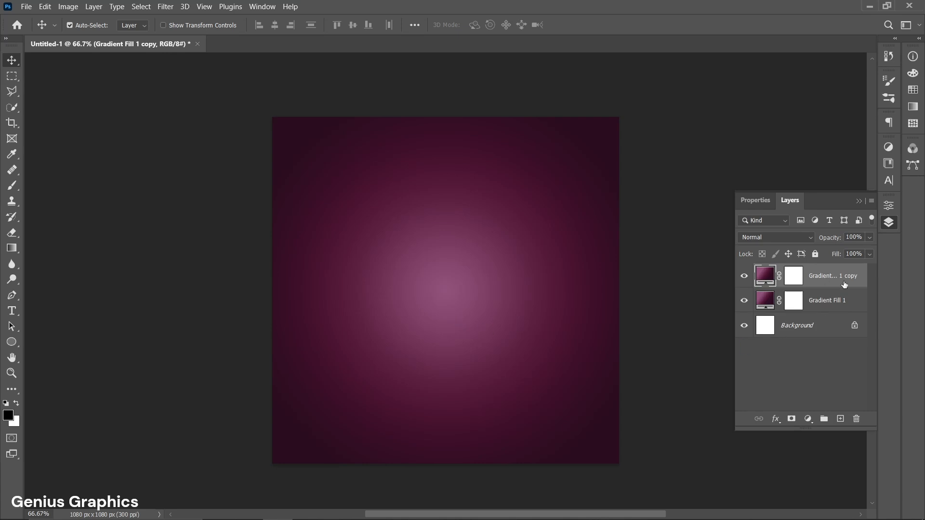
right_click(824, 286)
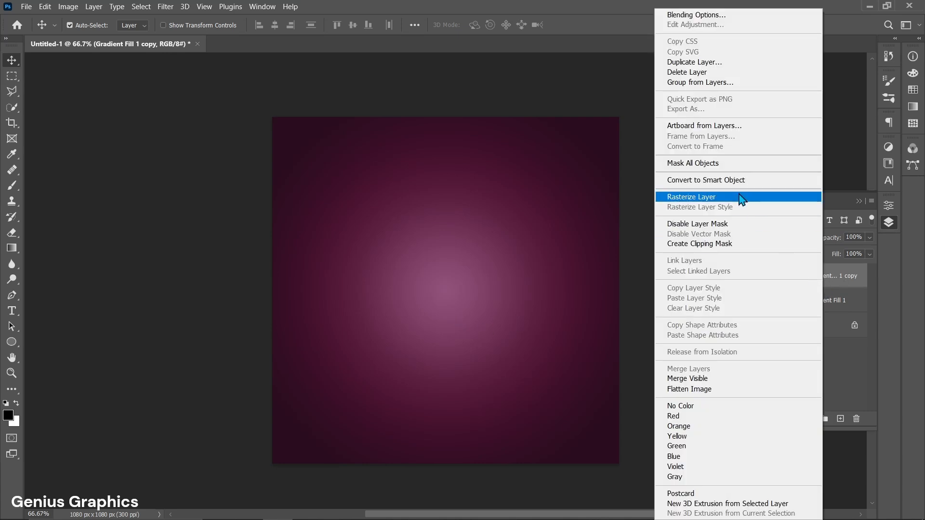
left_click(727, 181)
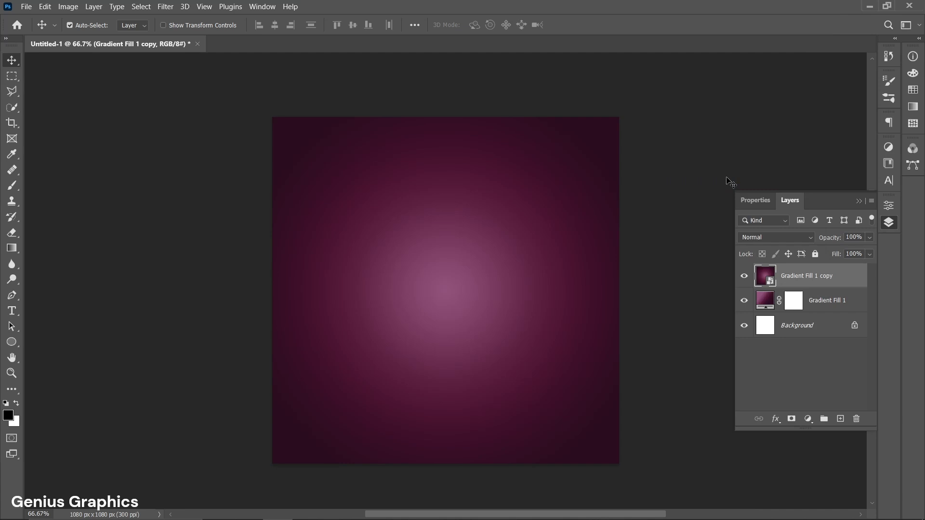
- Transform the gradient copy in perspective, widening its lower edge symmetrically to a width of about 128%
key("ctrl+t")
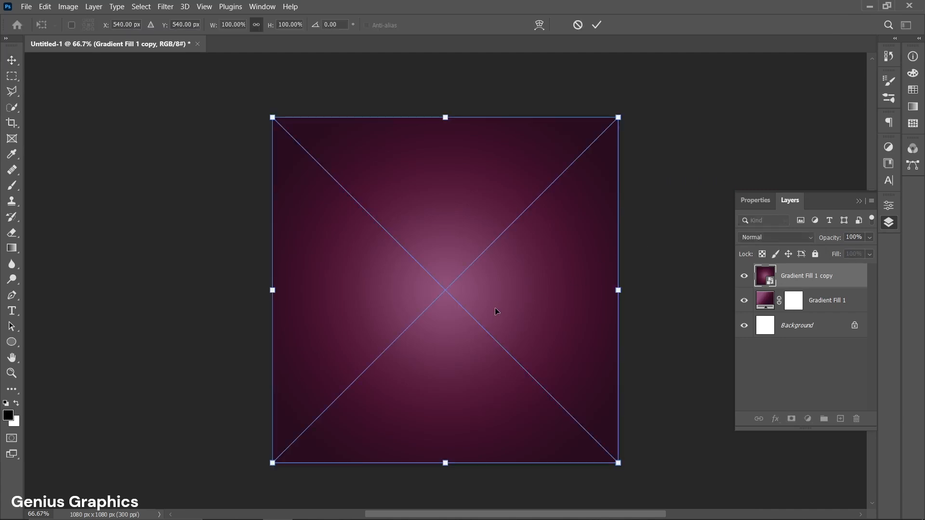
right_click(495, 311)
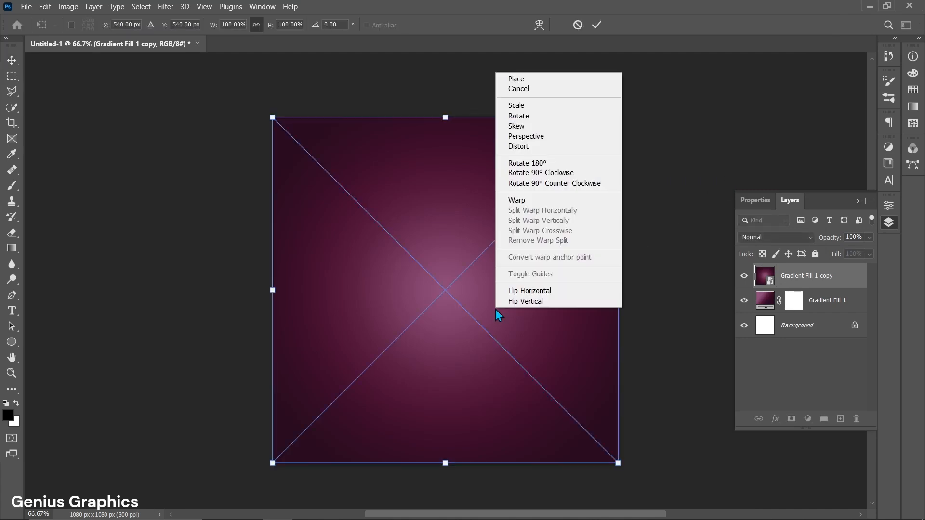
left_click(536, 136)
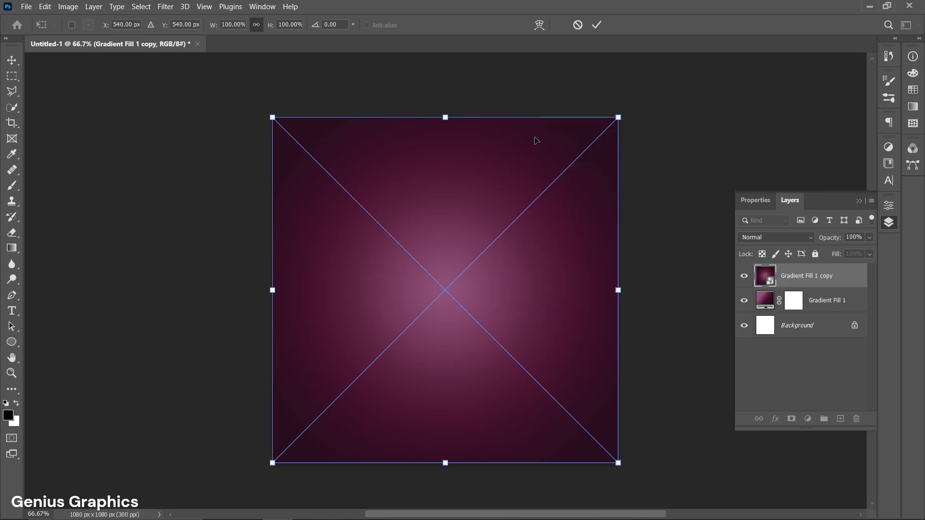
left_click_drag(619, 464, 667, 464)
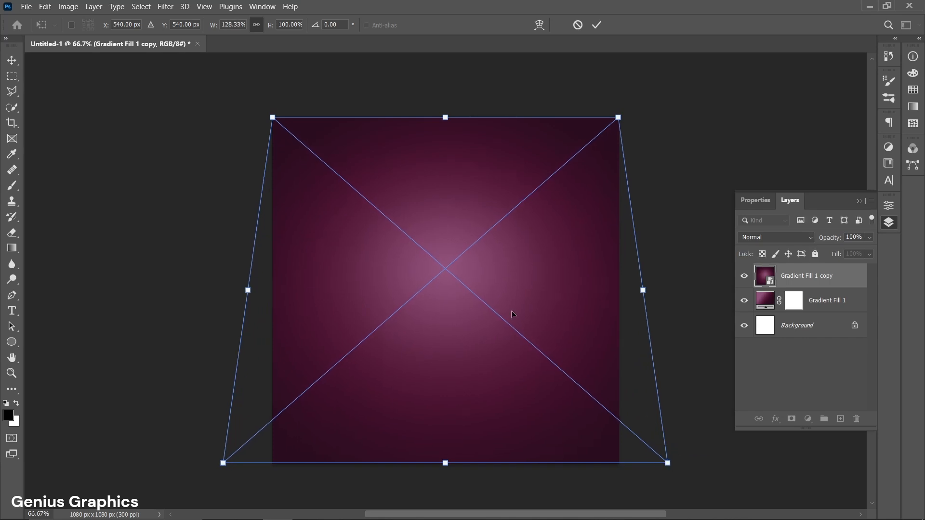
- Distort the gradient copy by lowering its upper edge to about 30% height to form a floor, and commit the transform
right_click(512, 291)
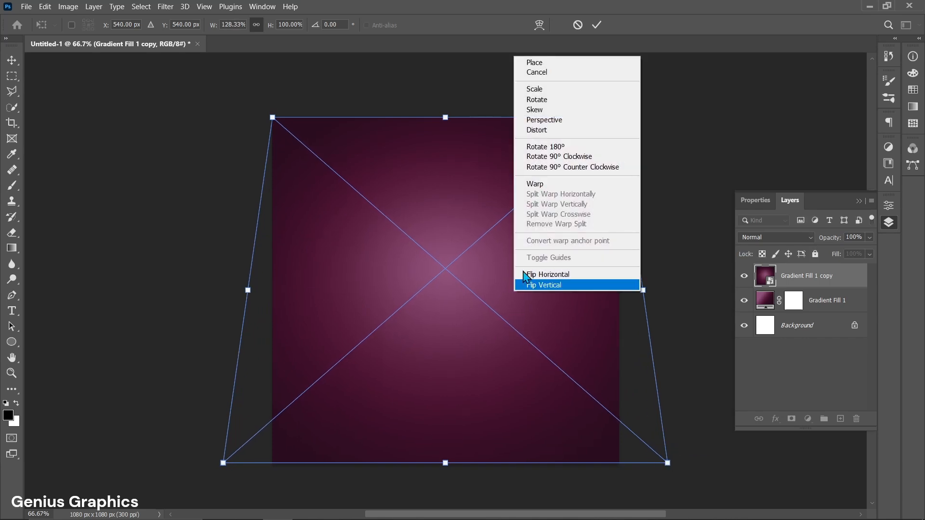
left_click(547, 131)
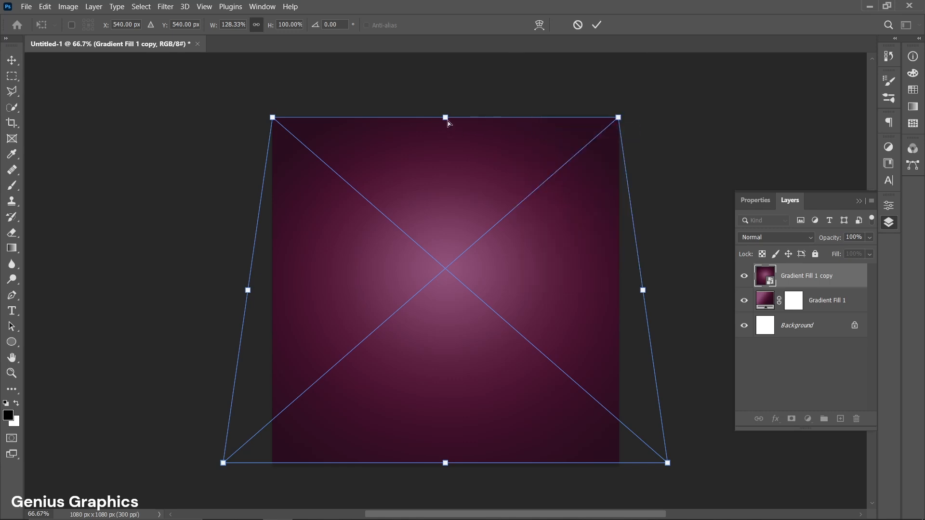
left_click_drag(448, 122, 448, 362)
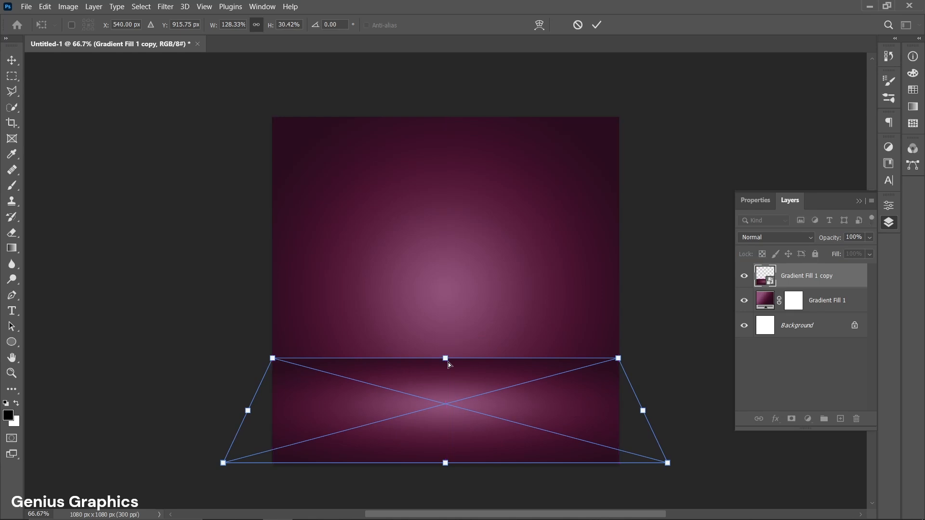
left_click(595, 31)
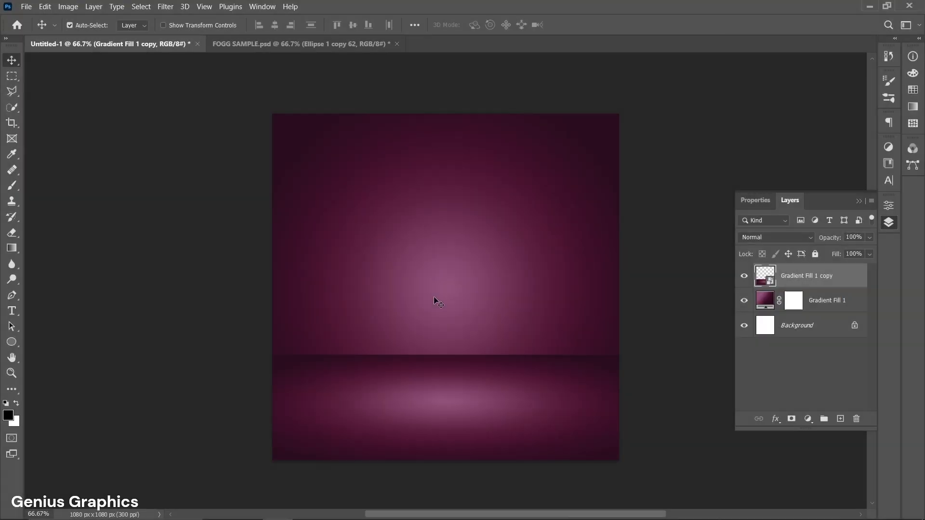
- Create an ellipse shape 686 px wide and 135 px high, drawn from the center of the canvas
left_click(14, 344)
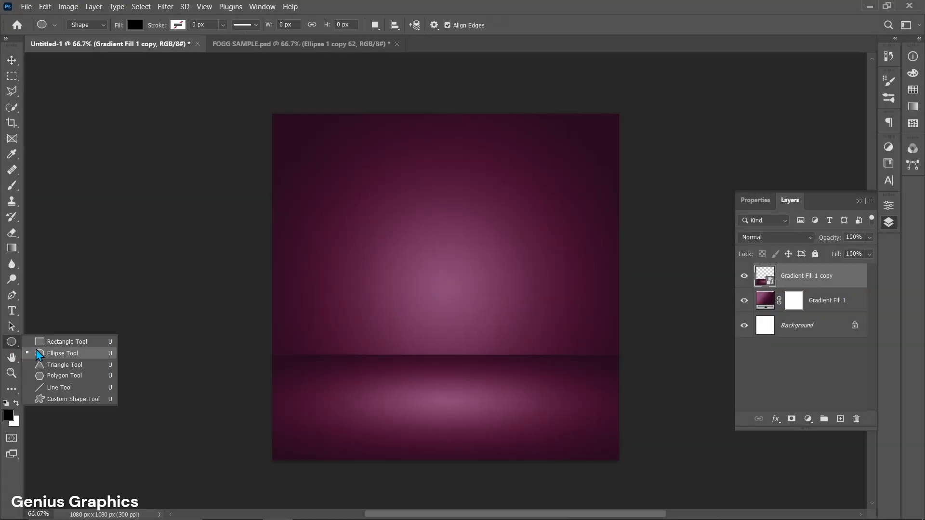
left_click(112, 348)
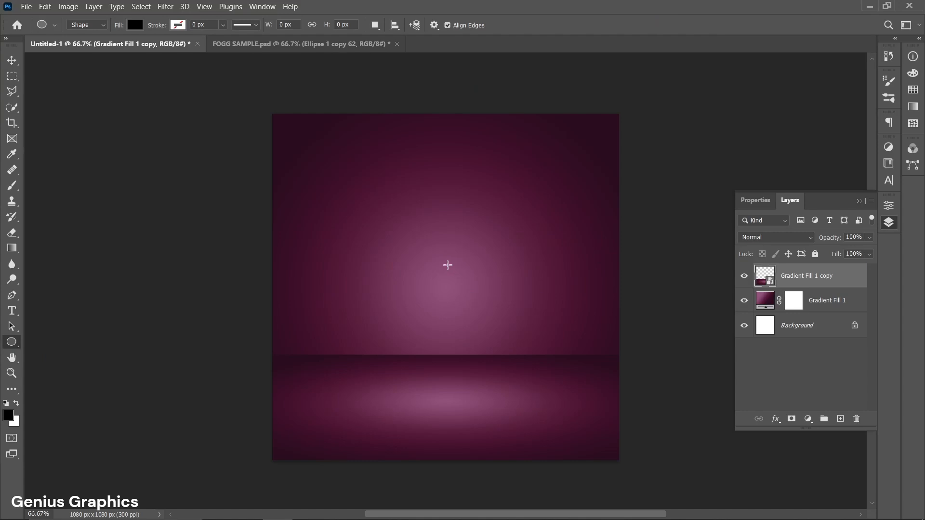
left_click(446, 264)
left_click(429, 152)
left_click_drag(428, 155, 405, 156)
type("686")
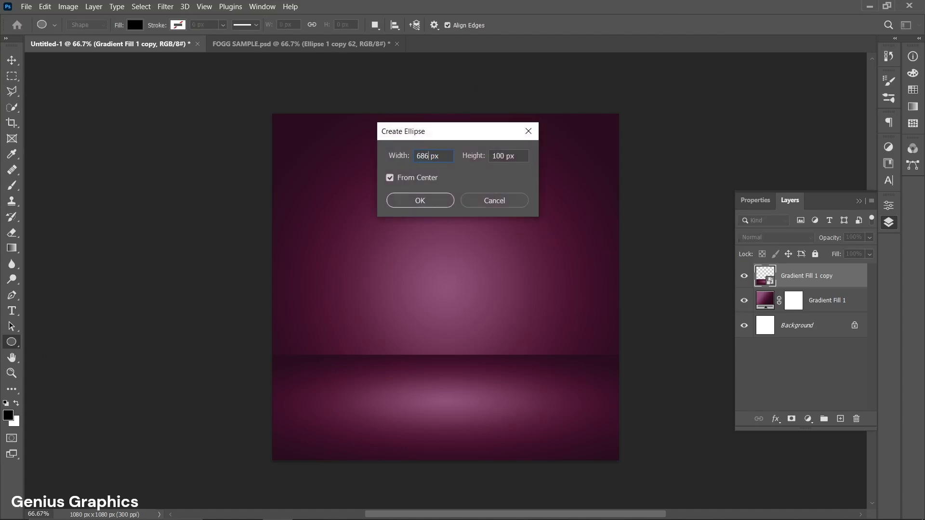
left_click_drag(507, 156, 489, 159)
type("13")
left_click(420, 201)
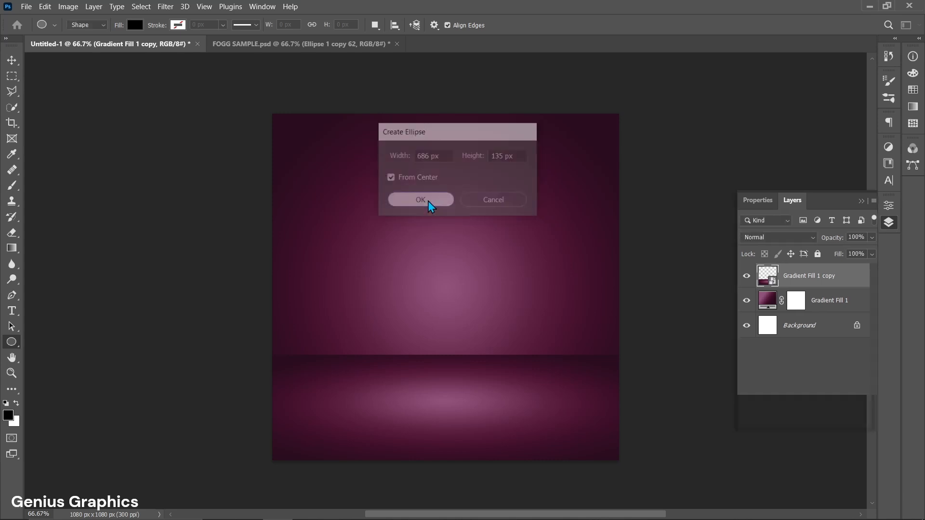
- Arrange the ellipse and two copies of it in a vertical column, and fill the middle one with white
left_click(12, 60)
left_click_drag(450, 281, 462, 229)
left_click(462, 287)
left_click(782, 343)
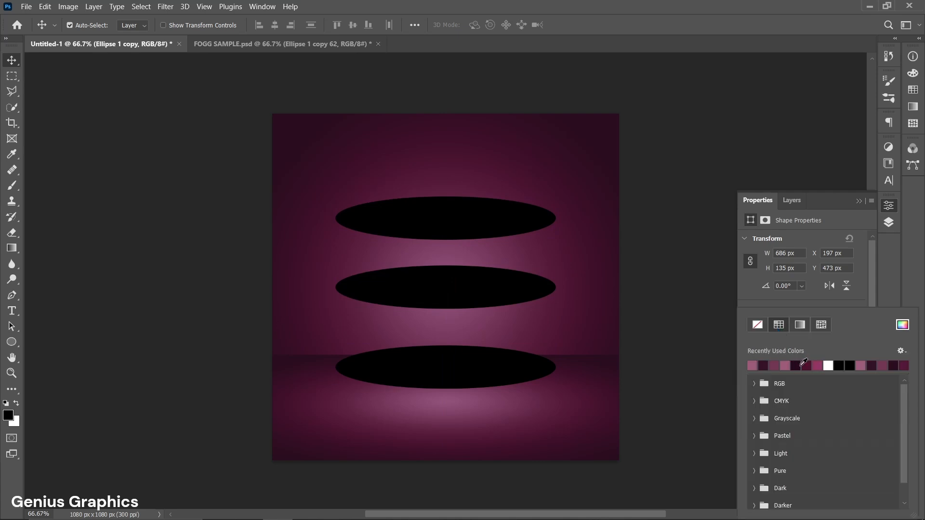
left_click(828, 366)
left_click(831, 304)
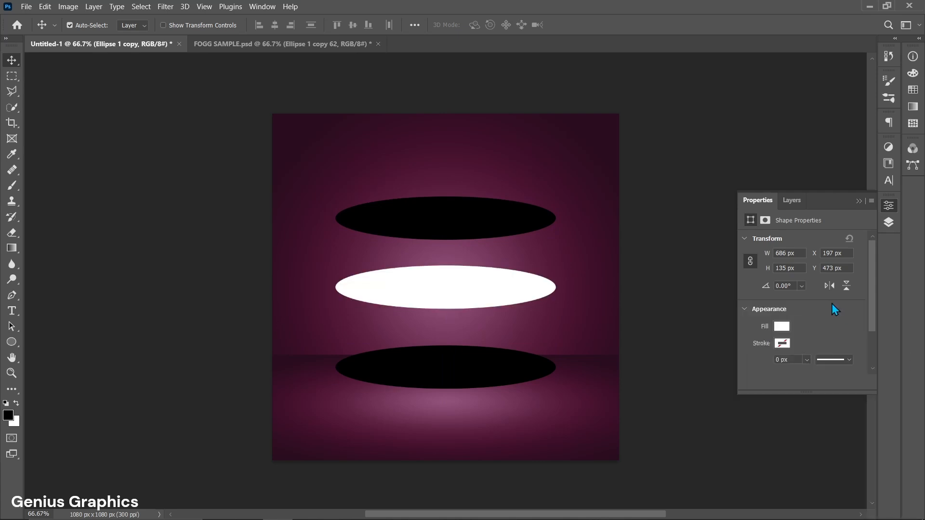
- Fill the lowest ellipse with white
left_click(469, 369)
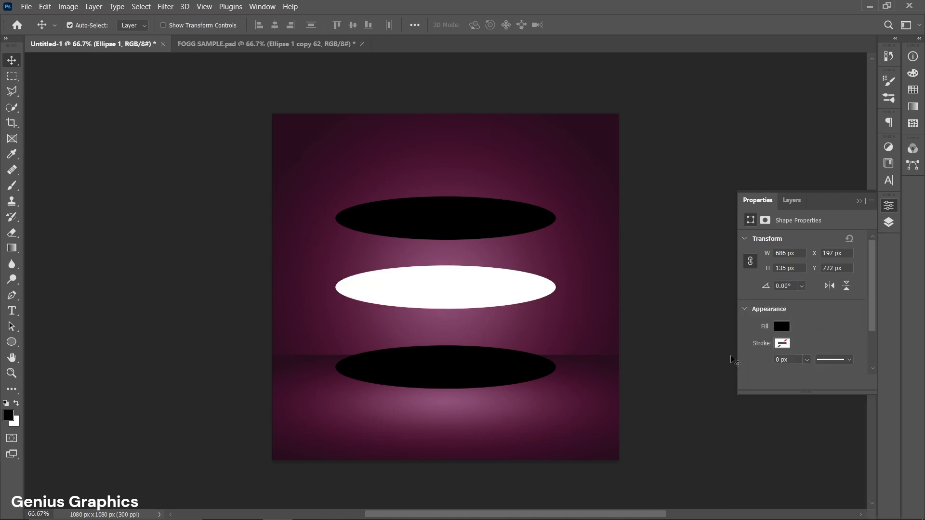
left_click(781, 326)
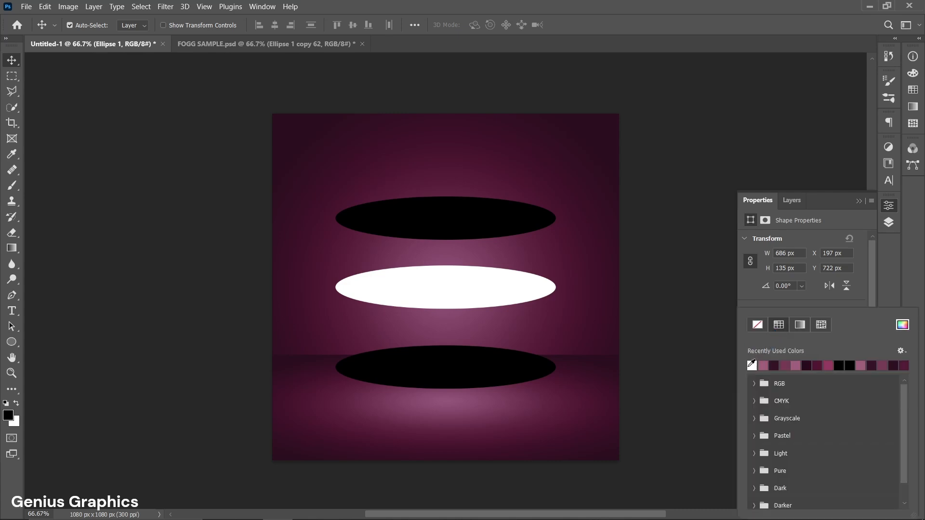
left_click(751, 367)
left_click(811, 305)
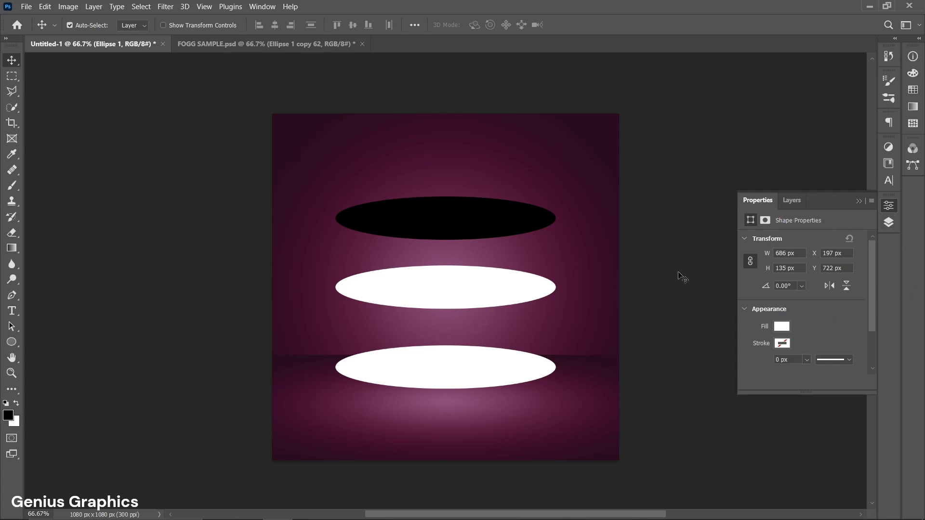
- Duplicate the lowest ellipse downward in tiny steps about 75 times, stacking the copies into a solid cylinder
left_click(801, 205)
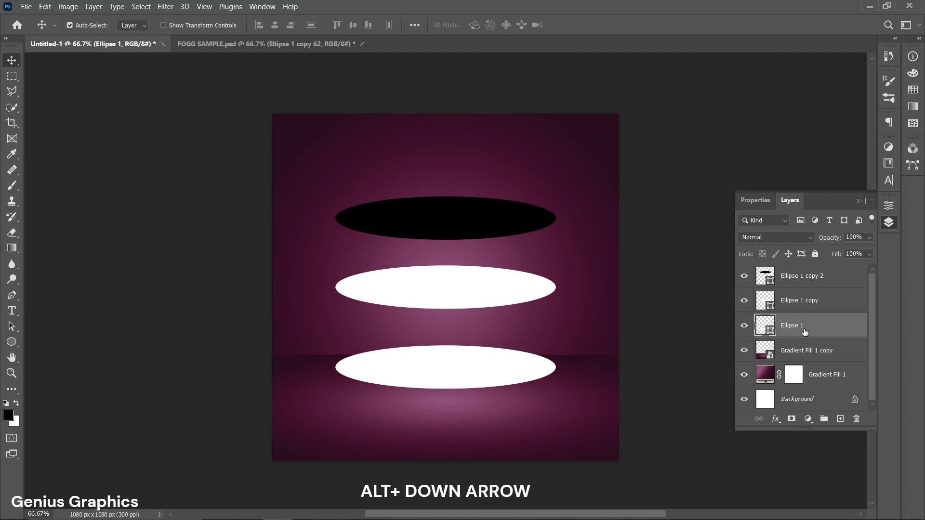
key("alt+Down")
key("alt+Down")
key("alt+Down")
key("alt+Down")
key("alt+Down")
key("alt+Down")
key("alt+Down")
key("alt+Down")
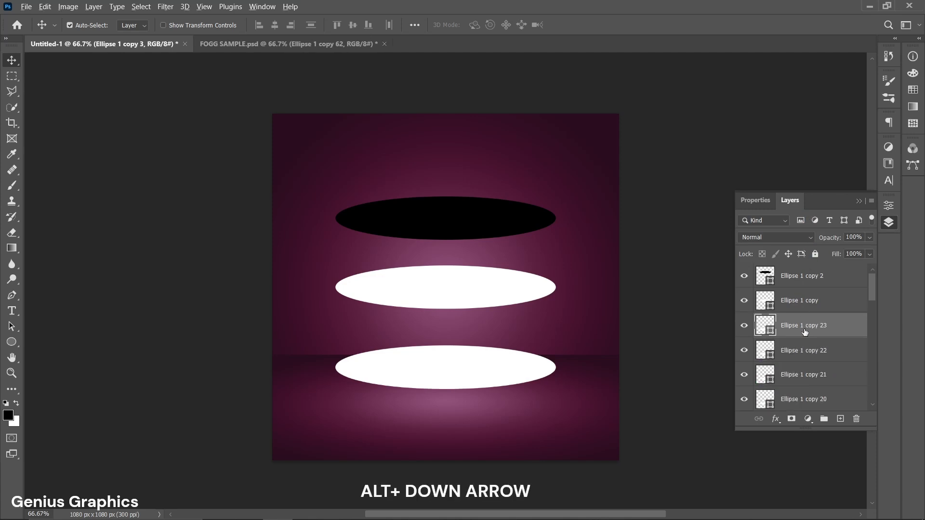
key("alt+Down")
key("alt+Down")
key("alt+Down")
key("alt+Down")
key("alt+Down")
key("alt+Down")
key("alt+Down")
key("alt+Down")
key("alt+Down")
key("alt+Down")
key("alt+Down")
key("alt+Down")
key("alt+Down")
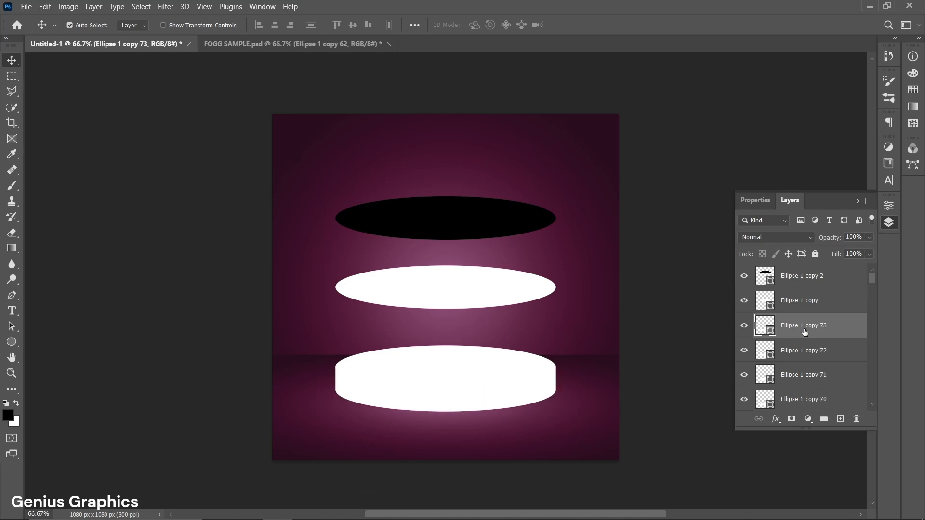
key("alt+Down")
key("alt+Down")
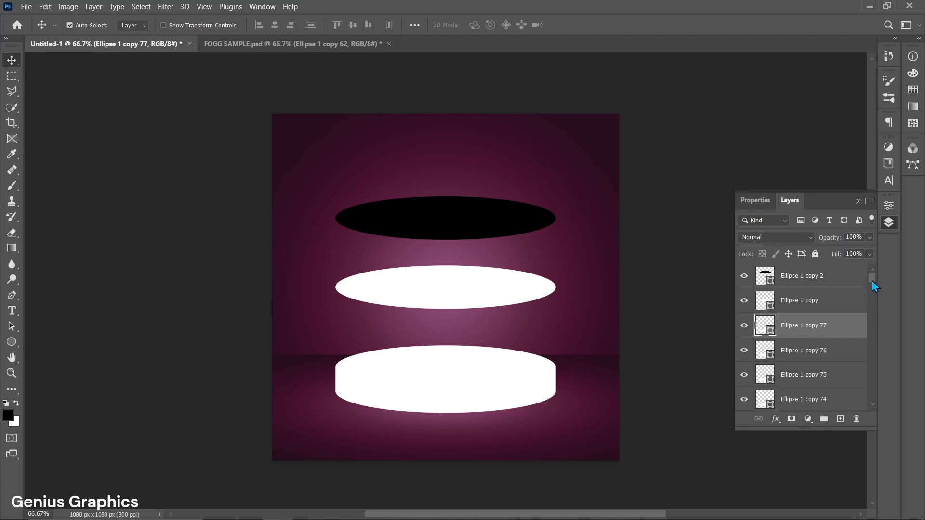
- Select all the stacked ellipse layers from Ellipse 1 copy 77 down to Ellipse 1 and convert them to one smart object
left_click_drag(871, 280, 871, 404)
left_click(818, 329, "shift")
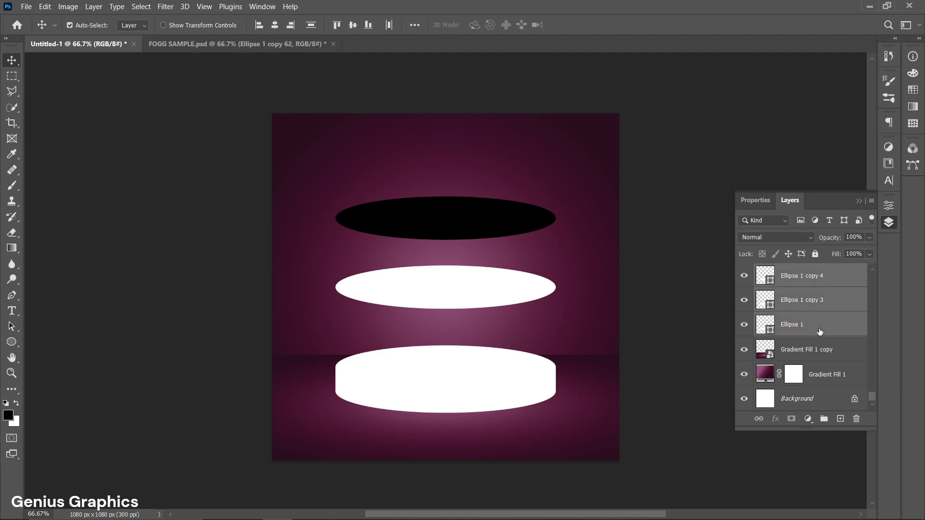
right_click(819, 329)
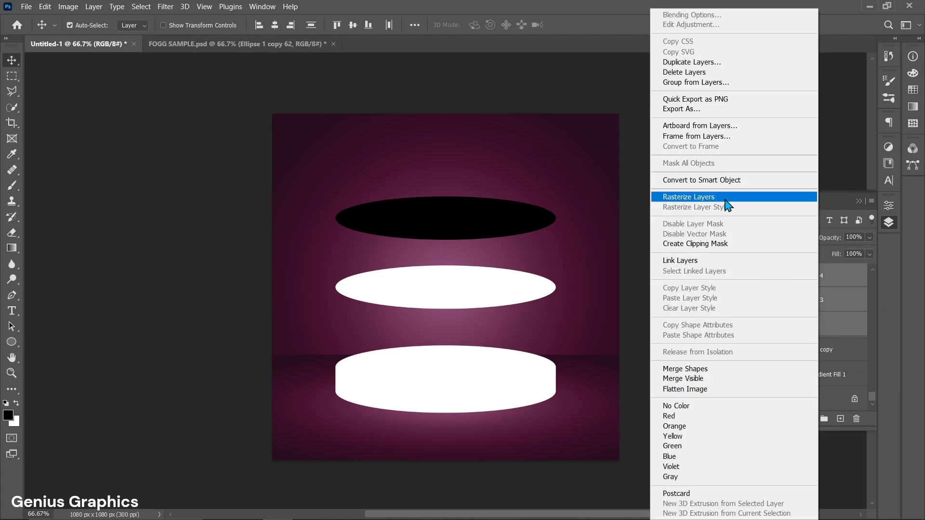
left_click(722, 181)
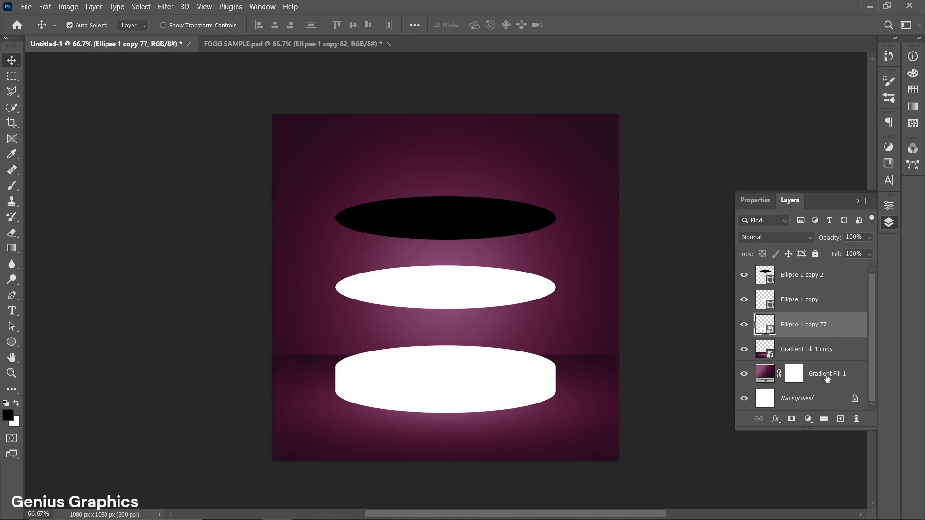
- Add a reversed linear Gradient Overlay to the cylinder at -179° and 92% scale, with #933664 as the first gradient stop
left_click(776, 419)
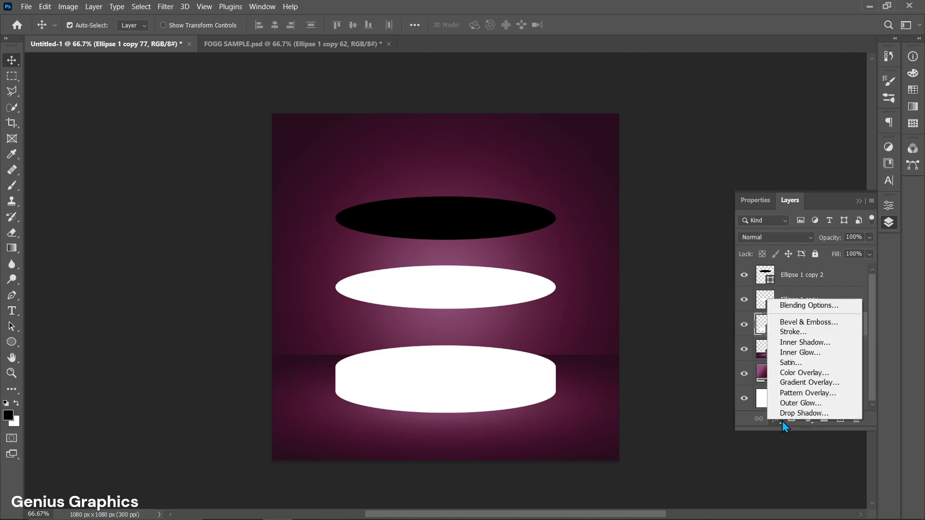
left_click(796, 383)
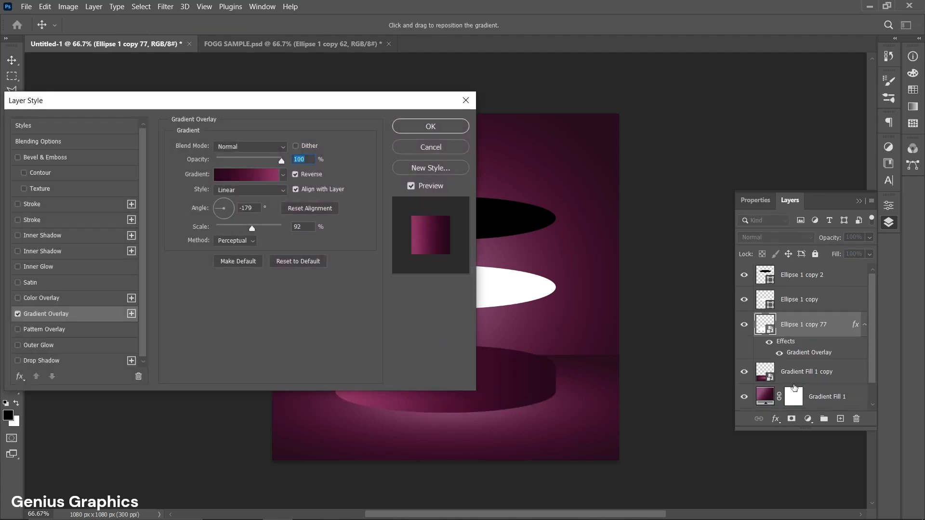
left_click(241, 179)
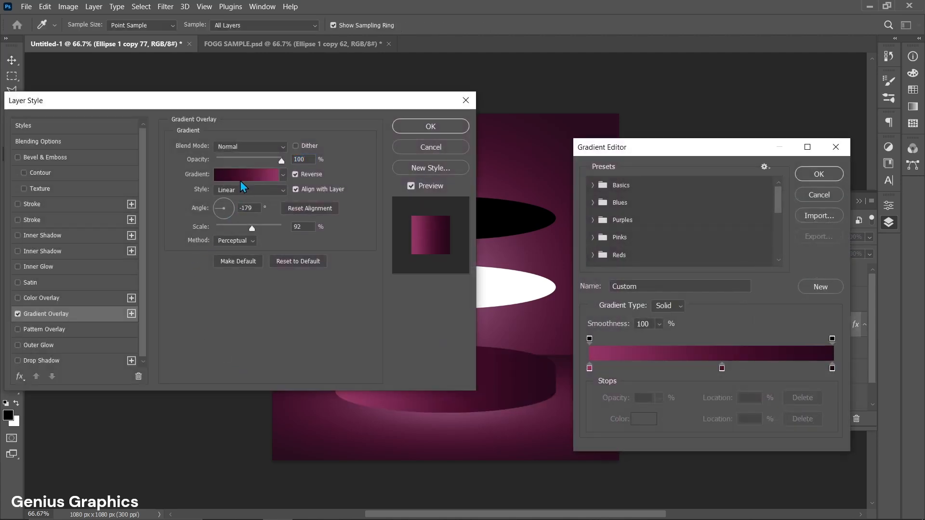
left_click(589, 368)
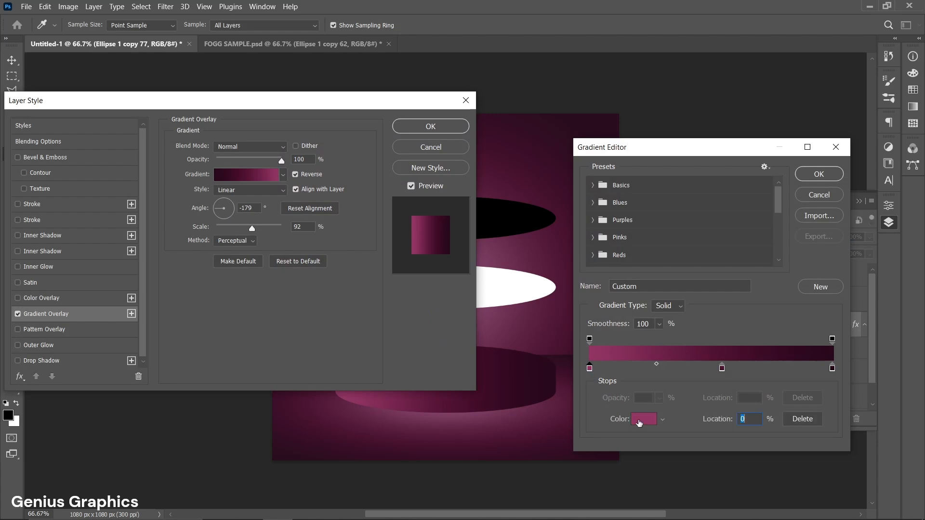
left_click(642, 421)
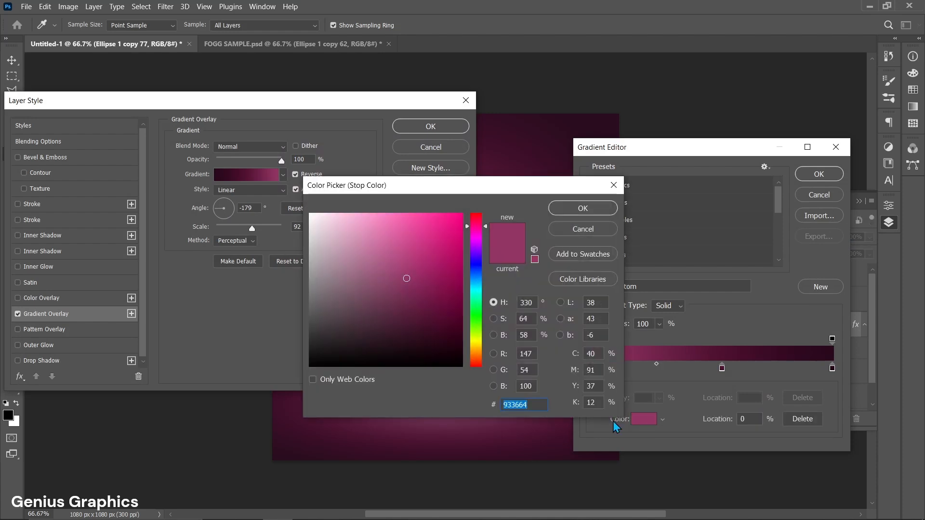
left_click(590, 207)
- Use #4e1031 at 55% and #28081c at 100% for the cylinder's remaining gradient stops, and apply the overlay
left_click(721, 368)
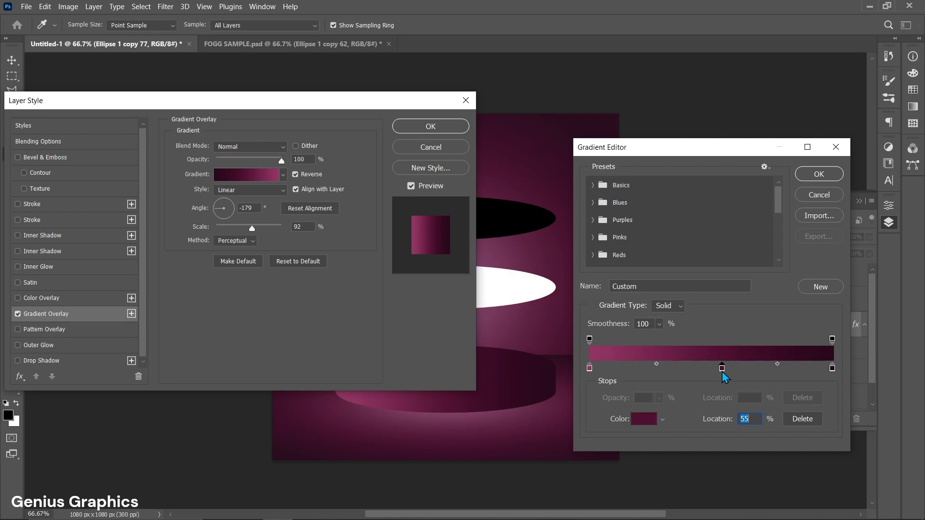
left_click(644, 420)
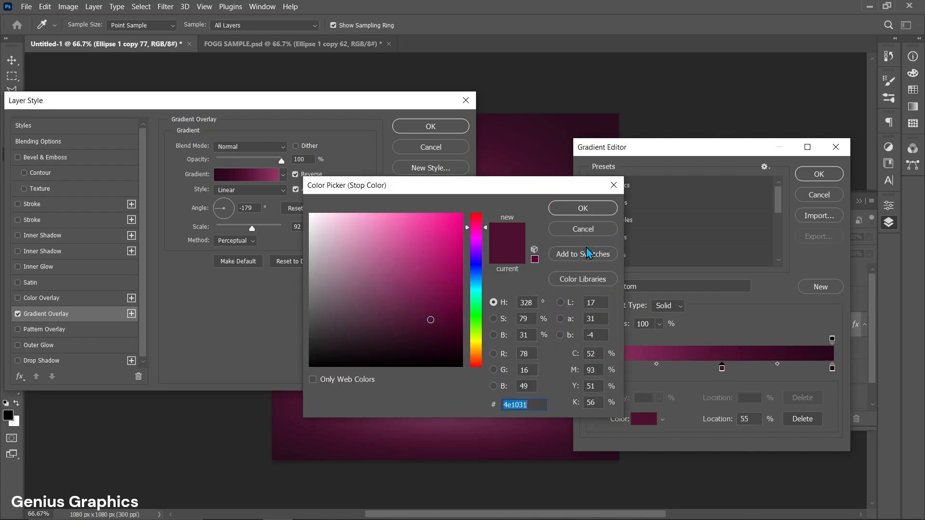
left_click(583, 208)
left_click(832, 368)
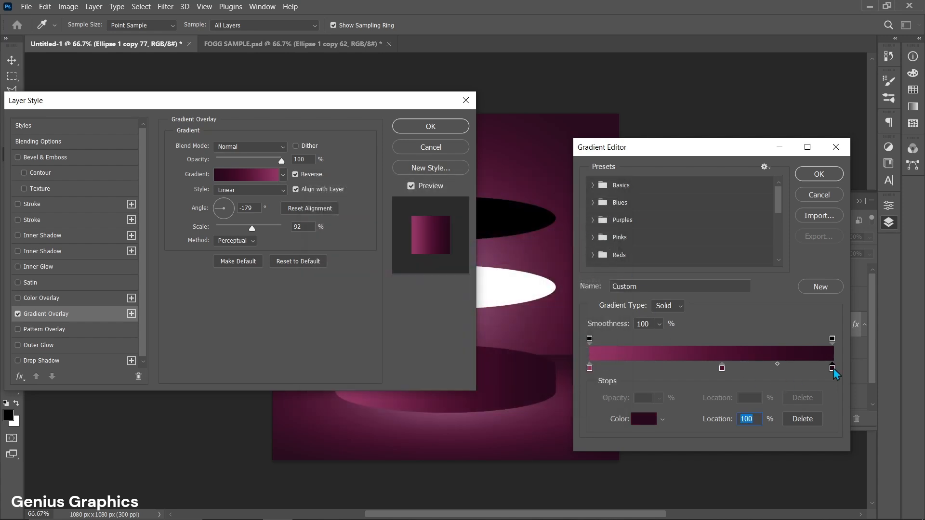
left_click(645, 420)
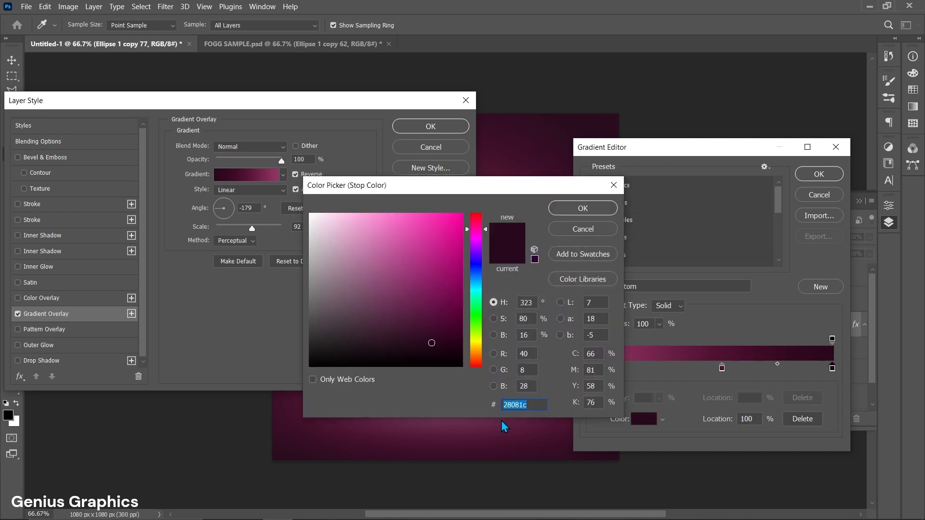
left_click(575, 212)
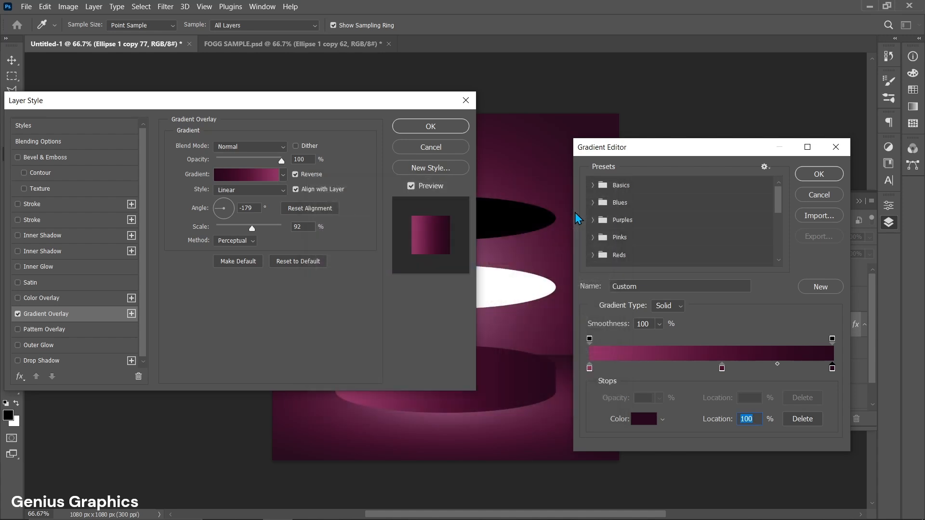
left_click(819, 175)
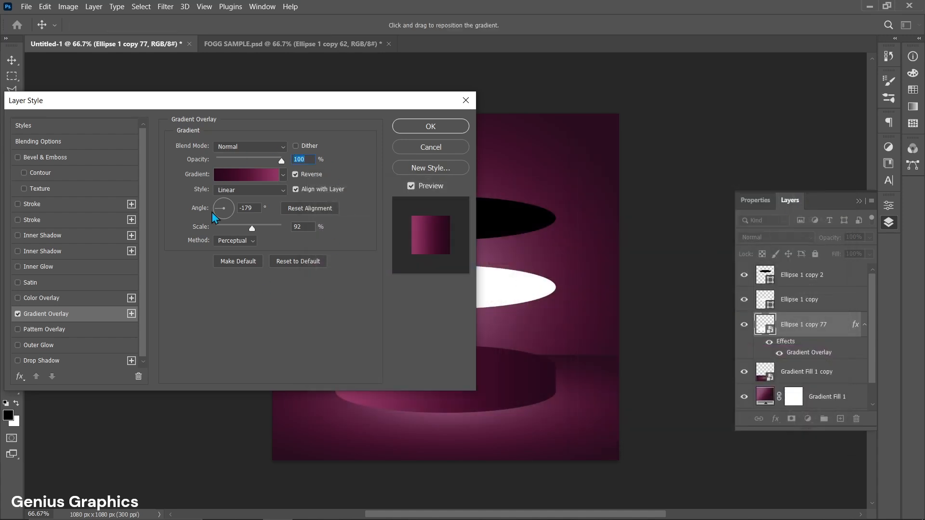
left_click(433, 127)
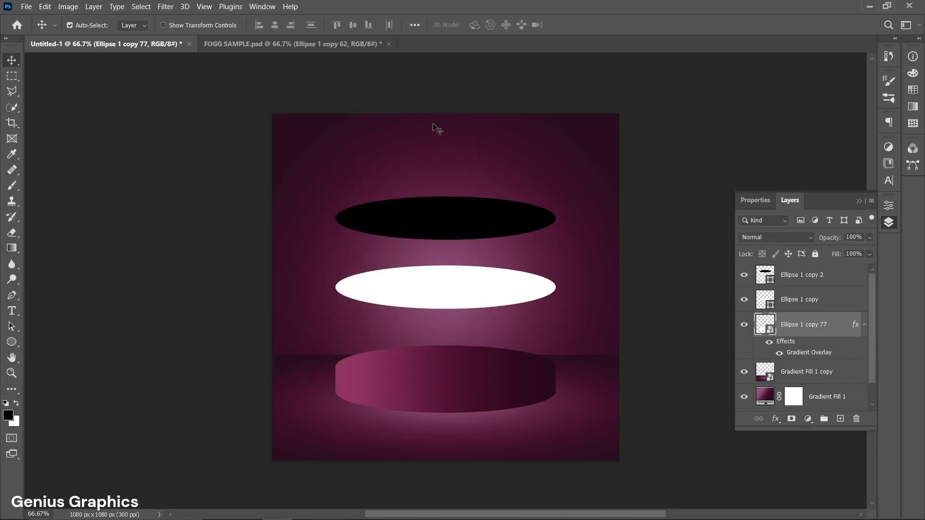
- Add a Gradient Overlay to the middle white ellipse and set its first gradient stop to #9D5A7C
left_click(444, 286)
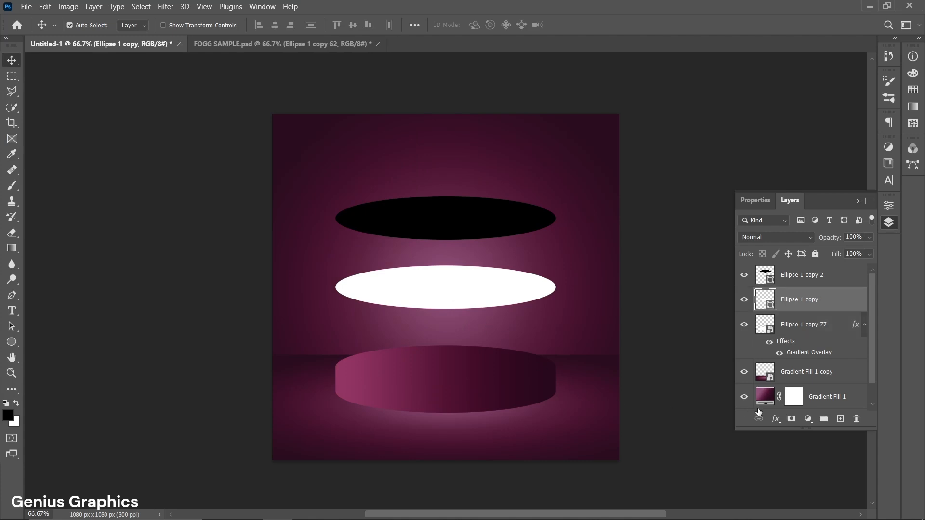
left_click(776, 419)
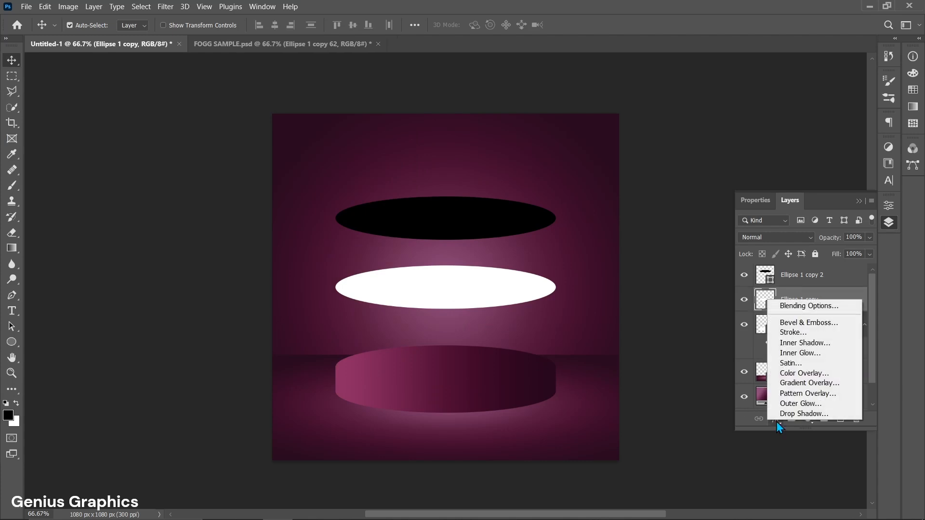
left_click(803, 383)
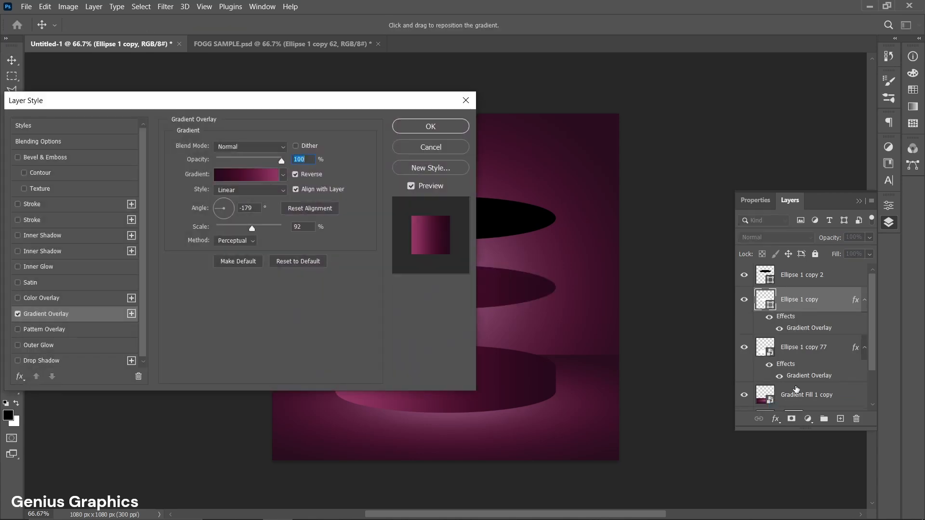
left_click(244, 177)
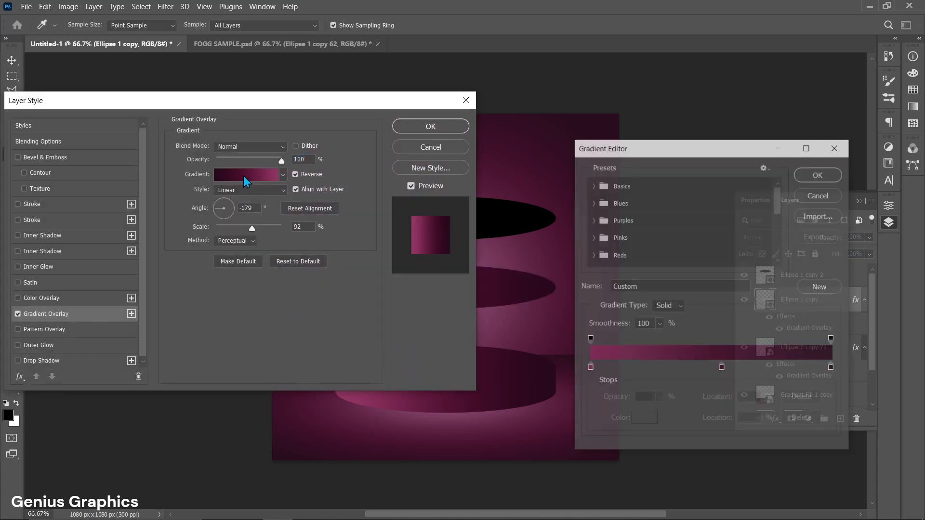
left_click(589, 368)
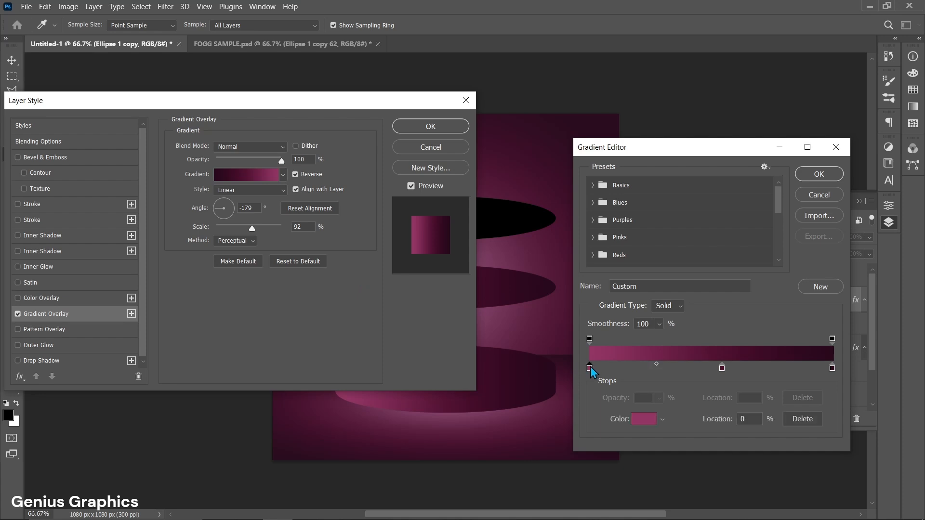
left_click(650, 424)
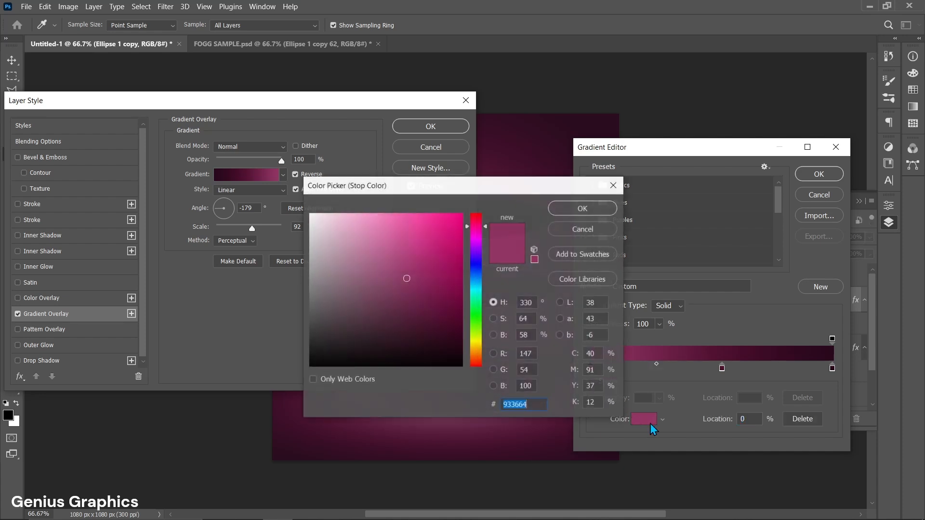
left_click(534, 404)
left_click_drag(531, 405, 504, 406)
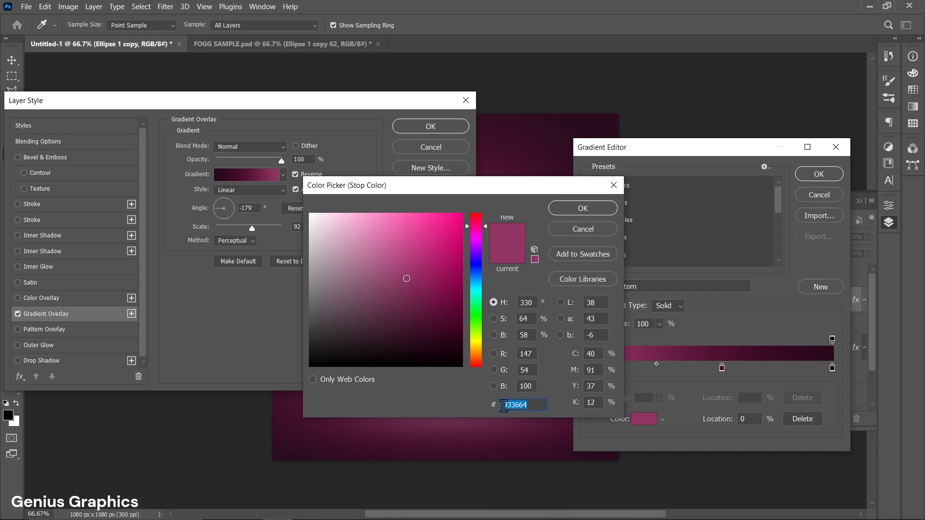
type("9D5A7C")
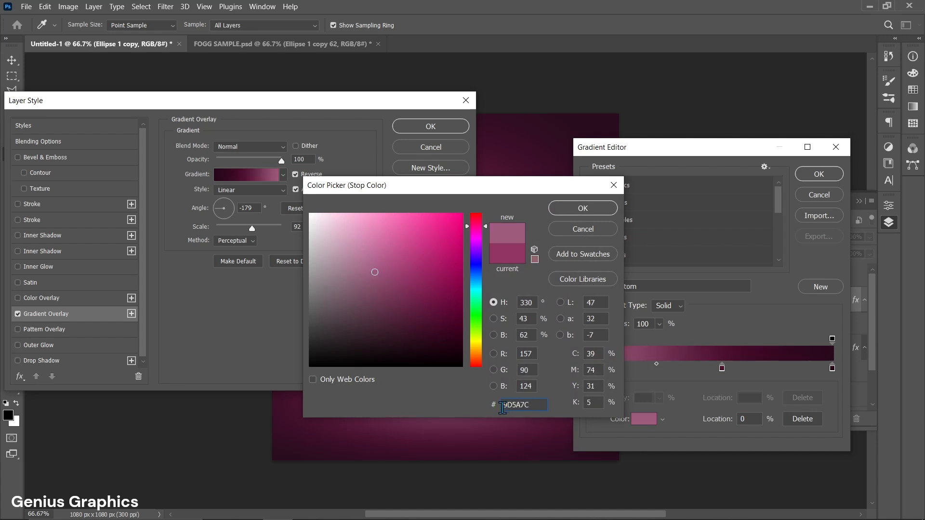
left_click(586, 209)
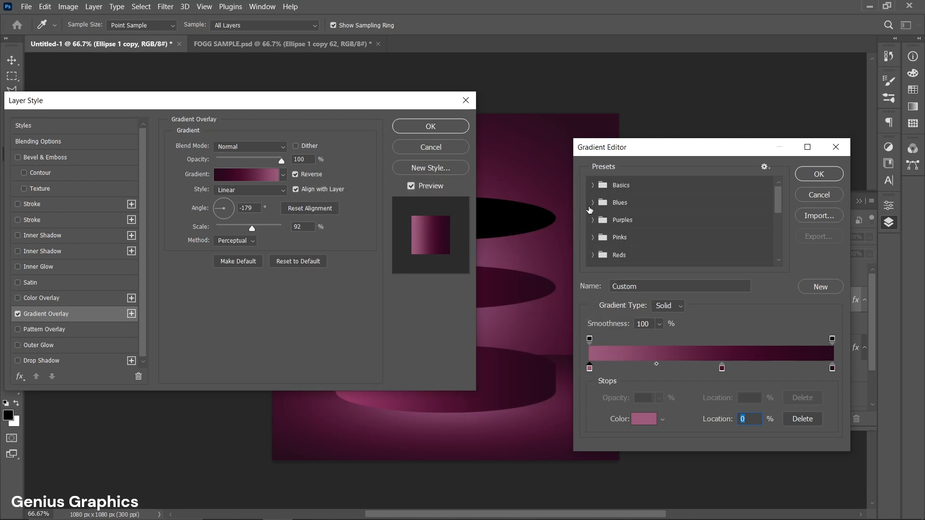
- Move the middle gradient stop to 33% and set its colour to #743756
left_click(721, 368)
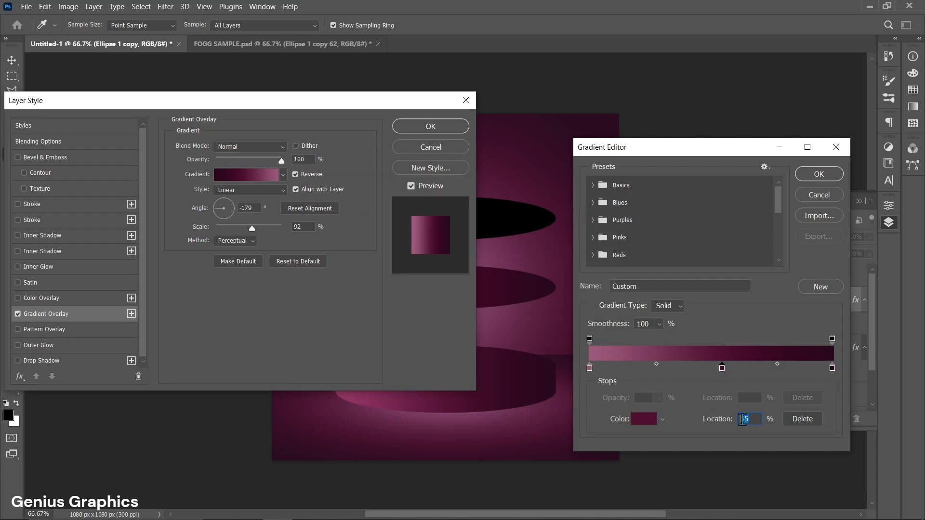
type("33")
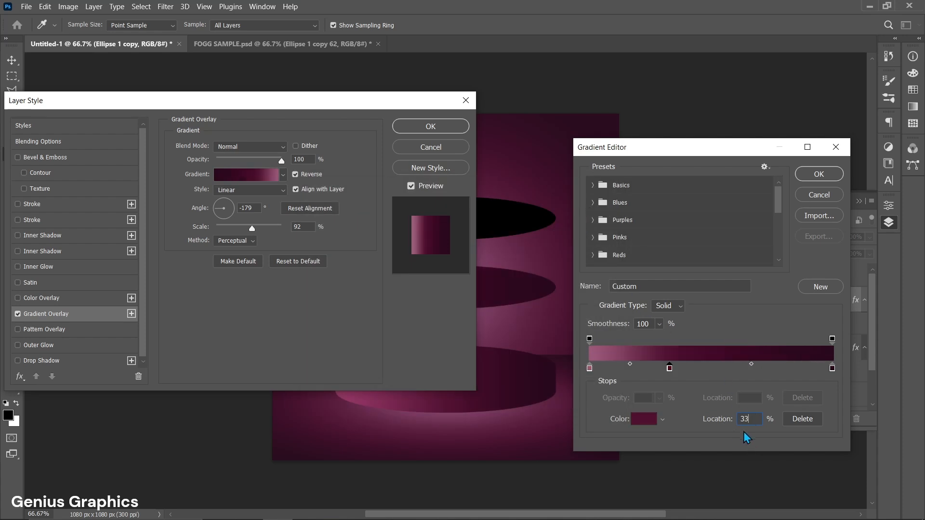
left_click(670, 369)
left_click(648, 426)
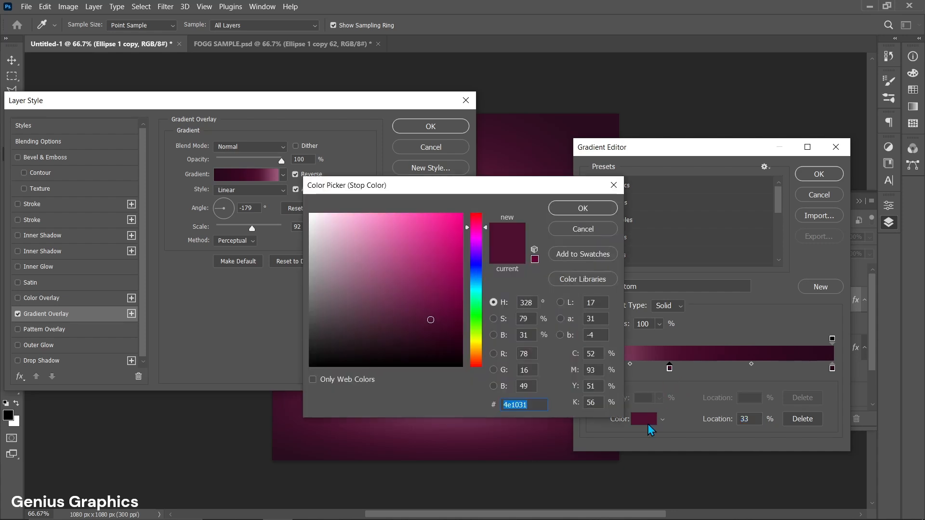
left_click(532, 404)
left_click_drag(533, 405, 498, 406)
type("743756")
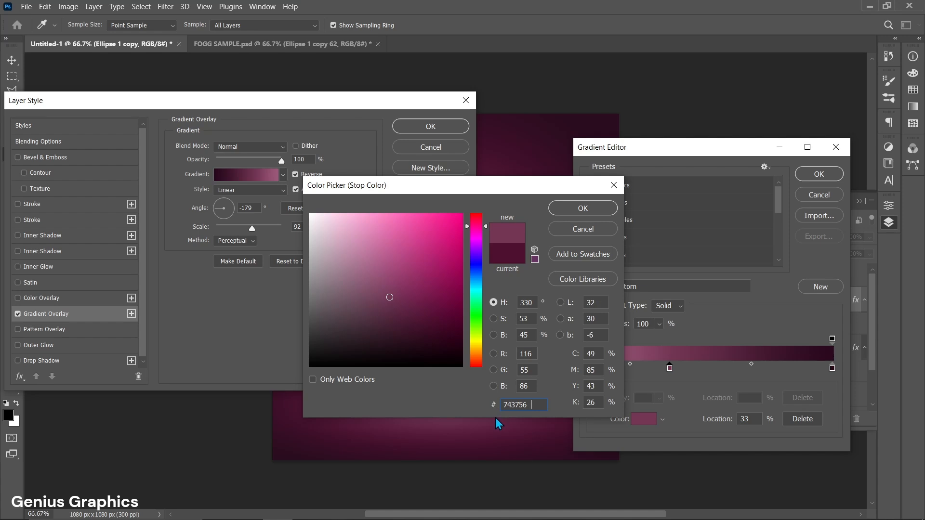
left_click(582, 215)
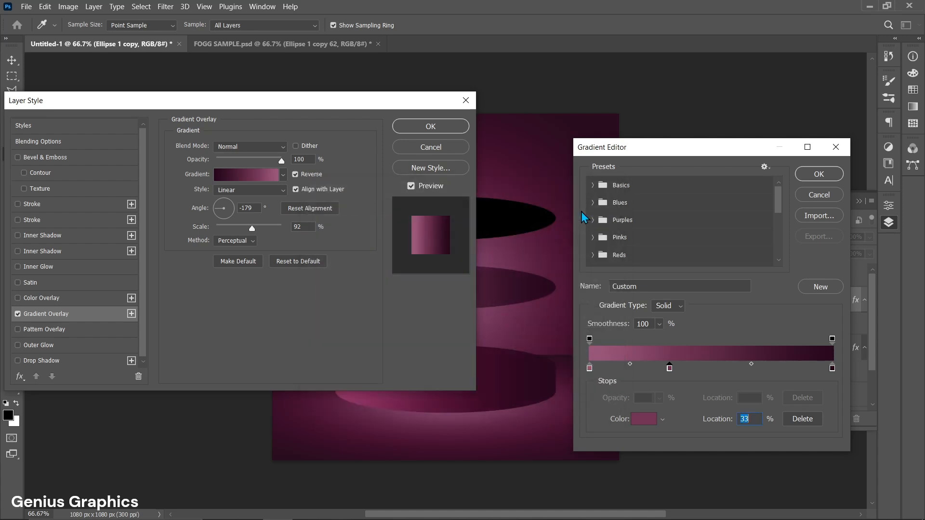
- Set the final gradient stop at 100% to #331227 and accept the edited gradient
left_click(832, 368)
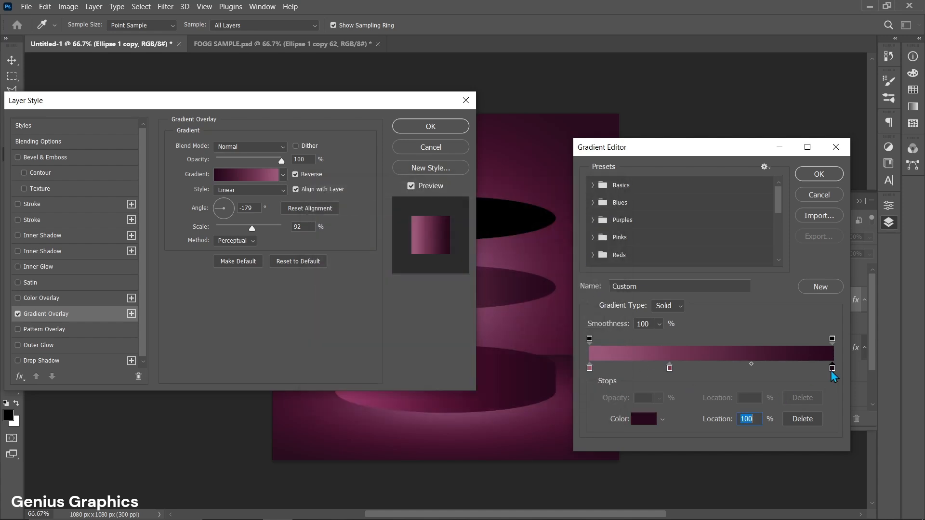
left_click(648, 420)
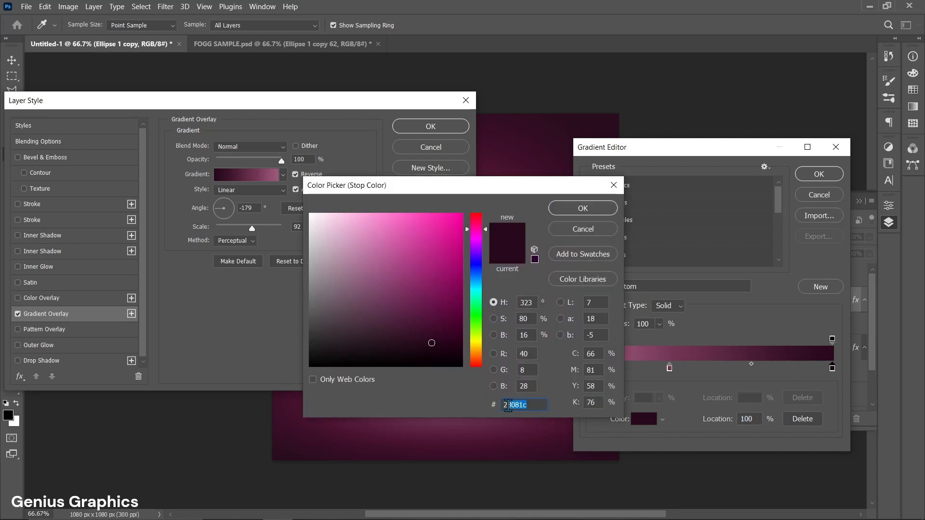
left_click(515, 426)
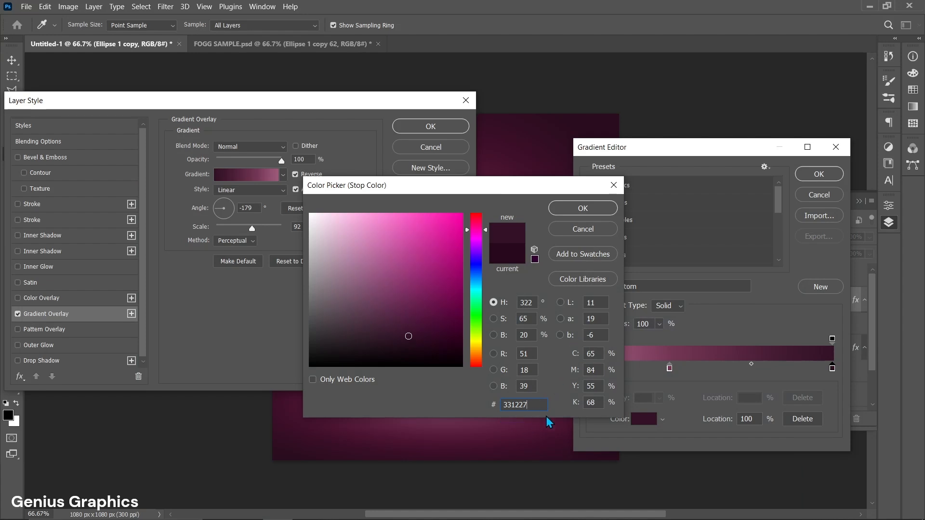
left_click(583, 210)
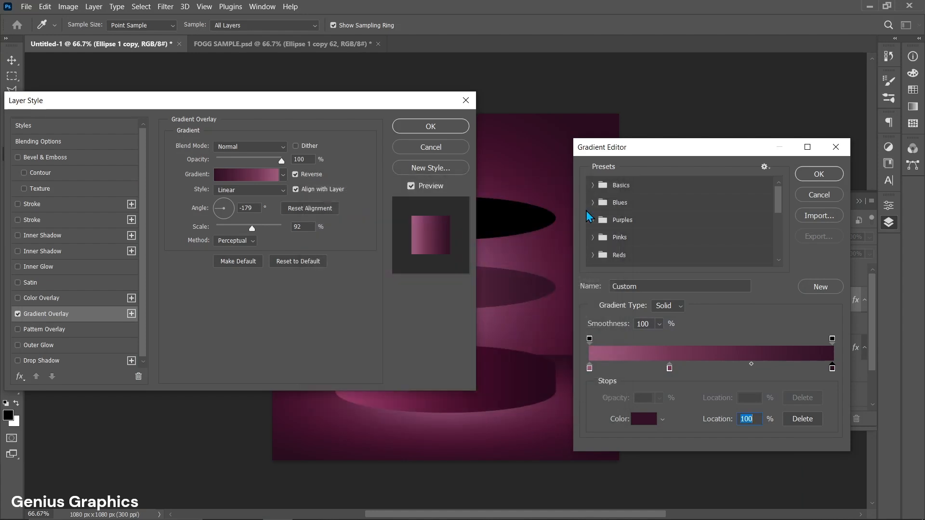
left_click(819, 174)
- Apply the Gradient Overlay at 87% scale and move the ellipse down to form the cylinder's top face
left_click_drag(331, 103, 192, 114)
left_click_drag(430, 282, 466, 292)
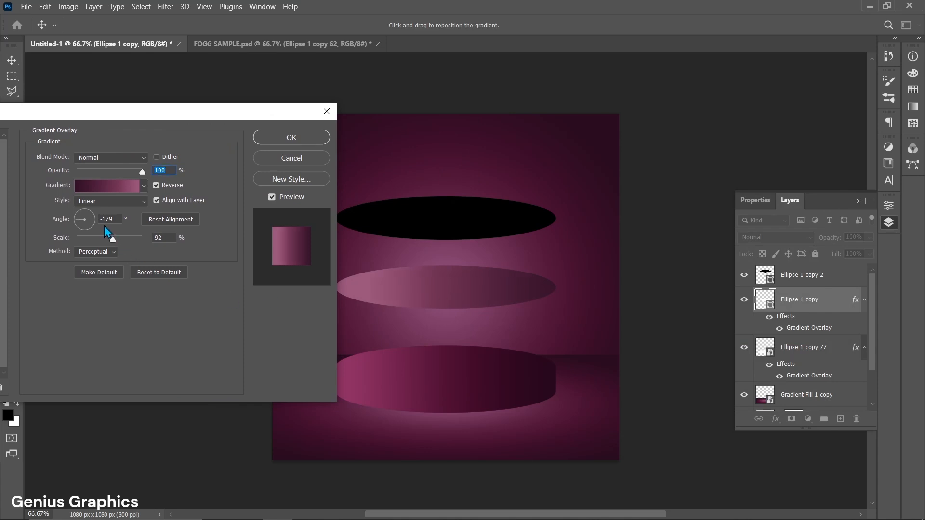
left_click(164, 237)
type("87")
left_click(318, 139)
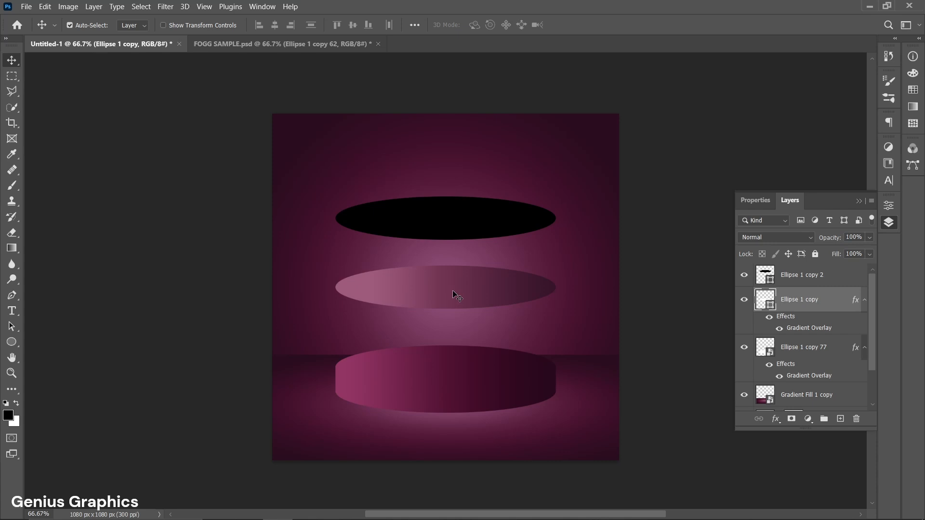
left_click_drag(453, 292, 452, 369)
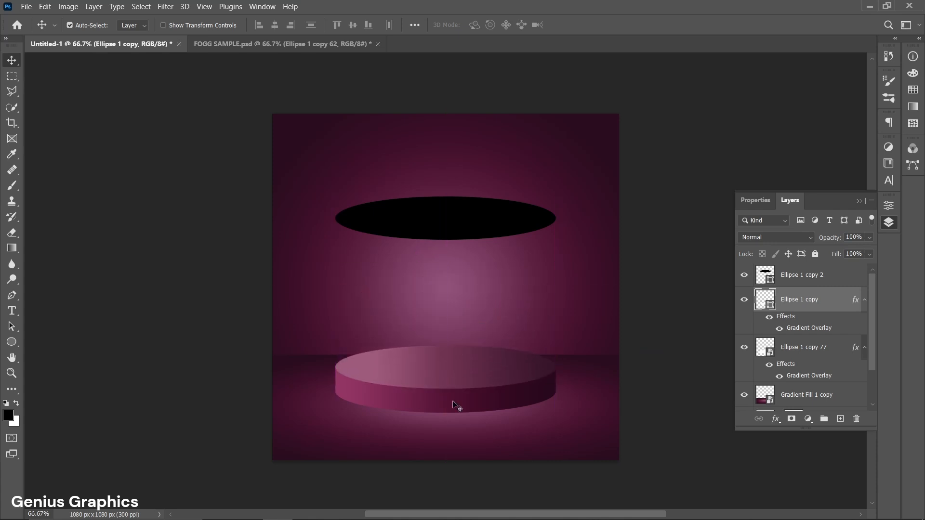
- Set the black ellipse's layer opacity to 98% and its fill to 68%
left_click(465, 227)
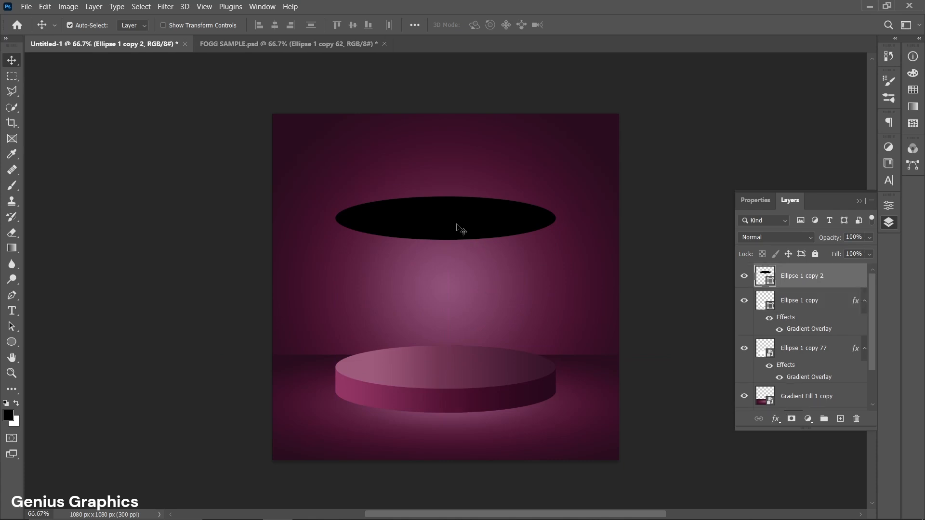
left_click(852, 237)
type("98")
left_click(852, 254)
type("68")
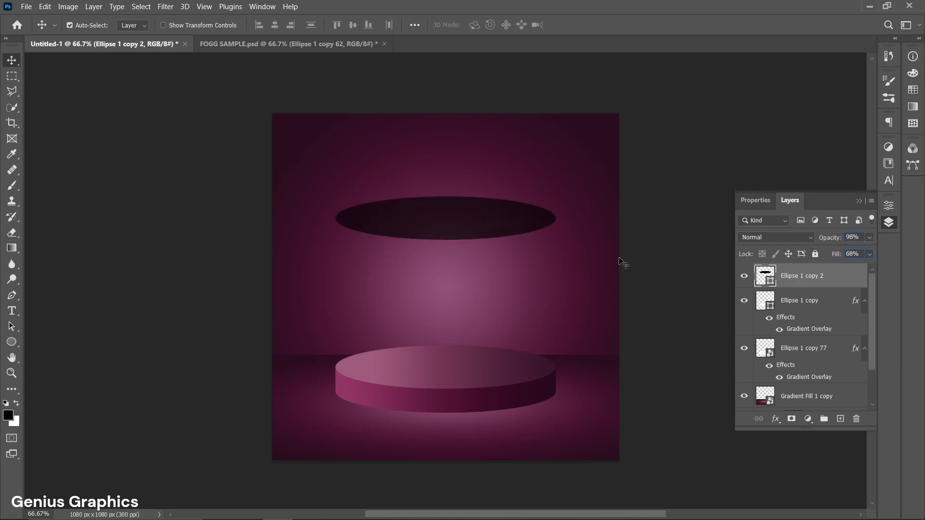
- Place the dark ellipse at the cylinder's base beneath layer Ellipse 1 copy 77, widened to about 113% and rotated about 2.3° as a floor shadow
left_click_drag(464, 231, 463, 401)
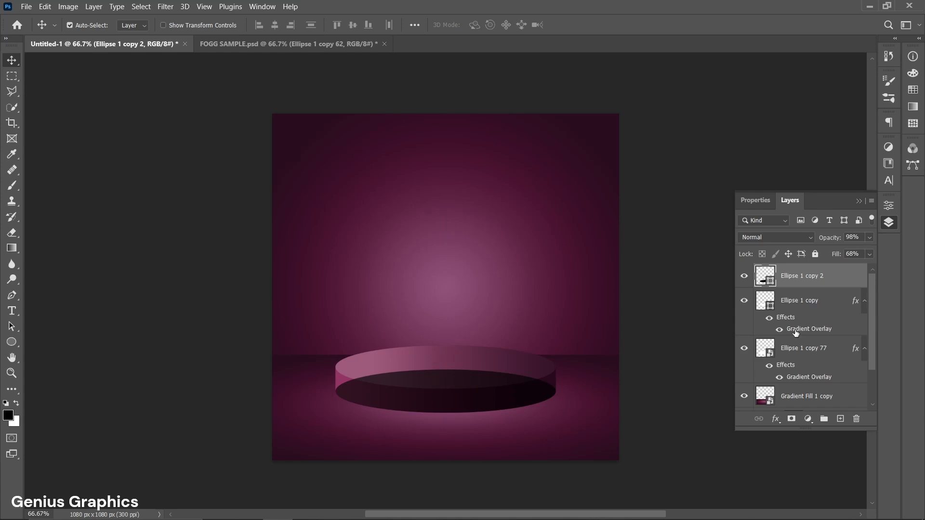
left_click_drag(815, 286, 815, 393)
key("ctrl+t")
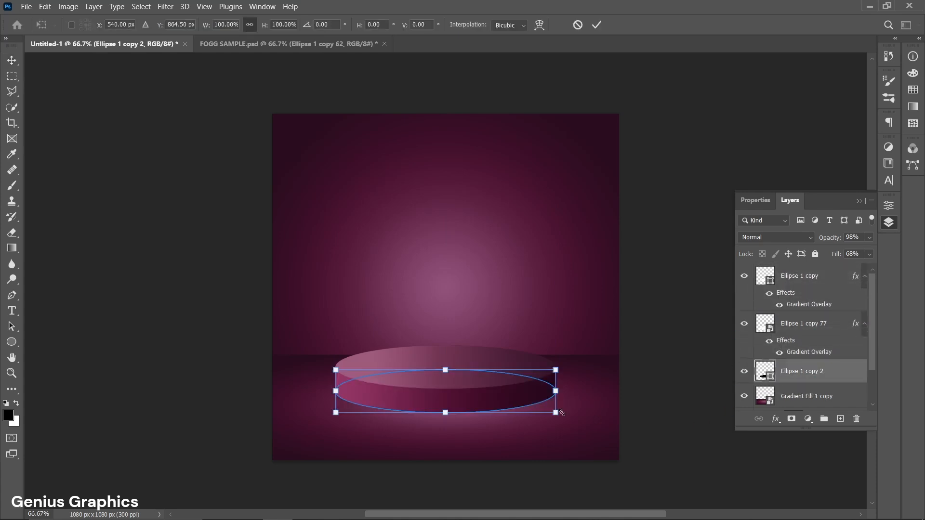
left_click_drag(560, 391, 588, 390)
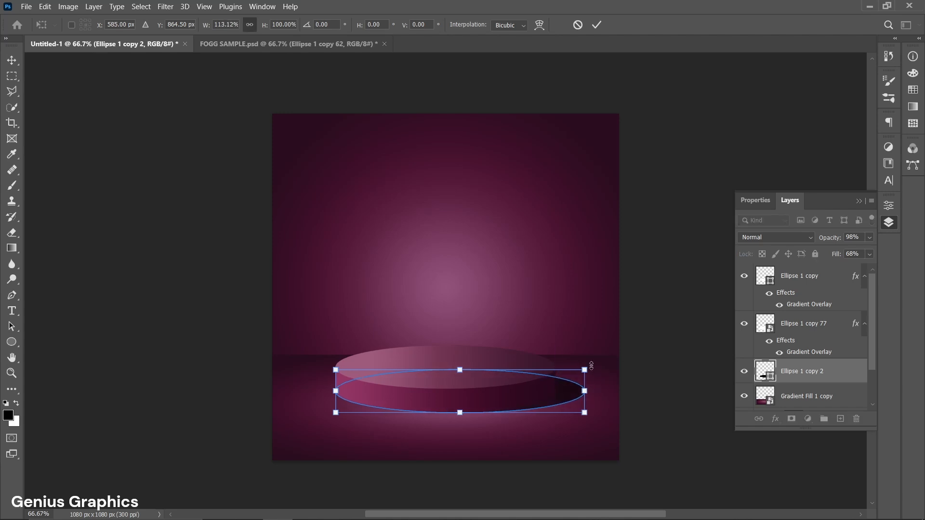
left_click_drag(590, 356, 592, 362)
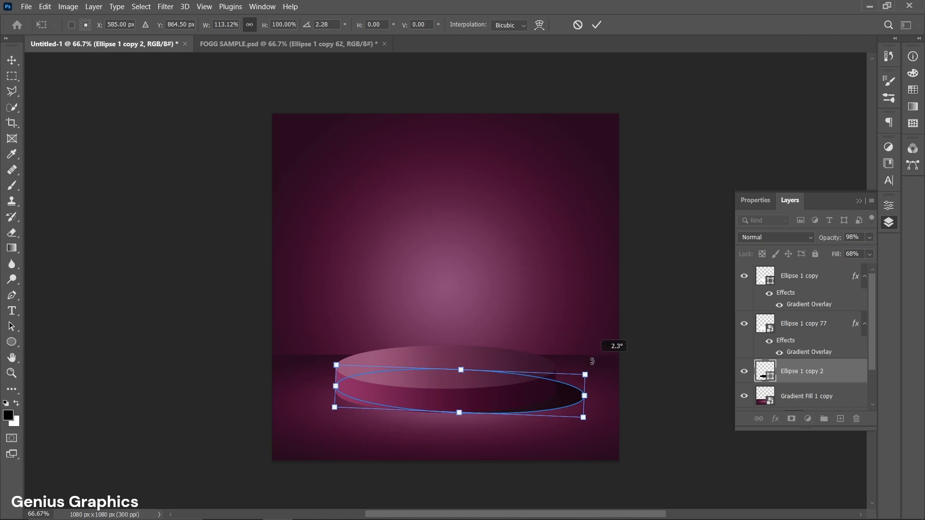
left_click(596, 30)
left_click_drag(559, 403, 542, 417)
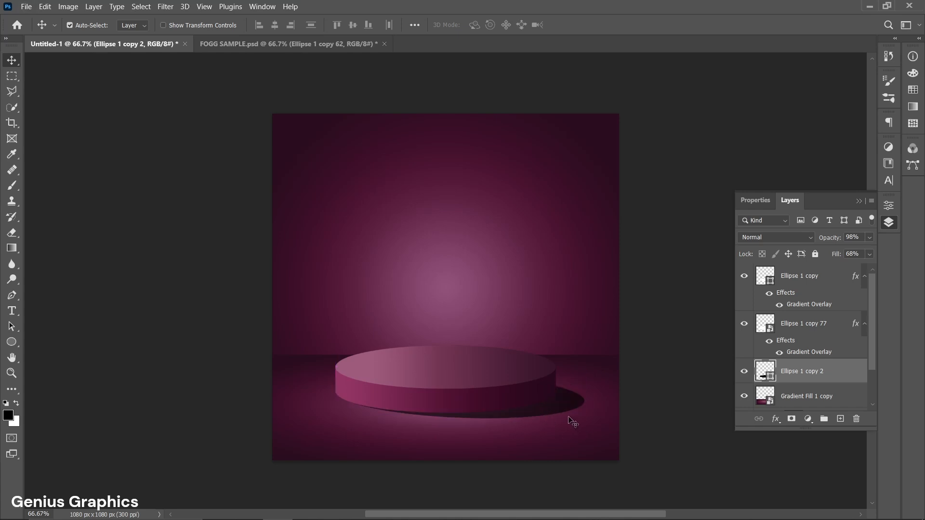
- Convert the shadow ellipse to a smart object and apply a Gaussian Blur with an 8.8-pixel radius
left_click(165, 7)
mouse_move(173, 152)
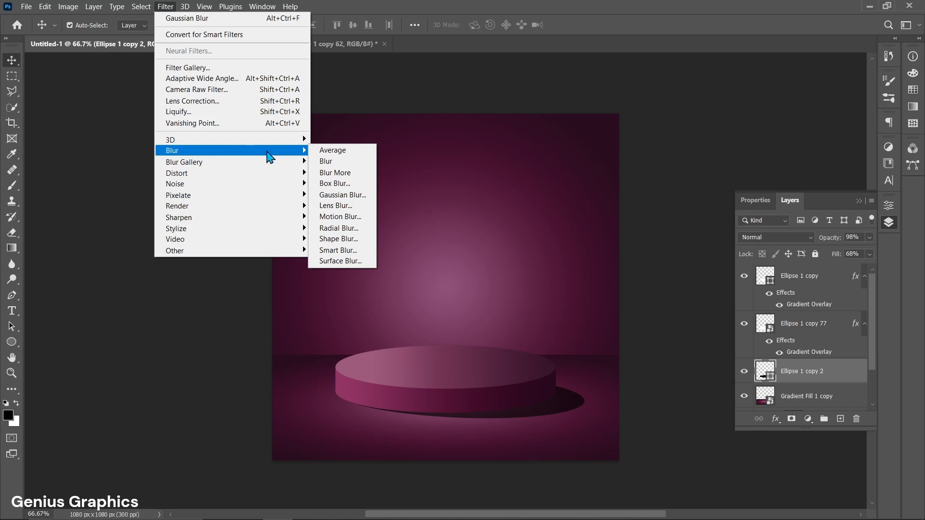
left_click(340, 195)
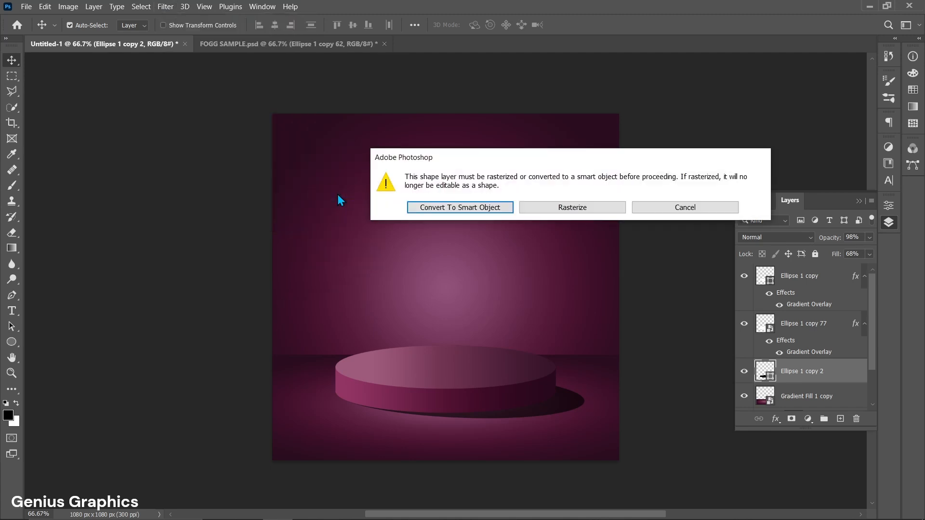
left_click(482, 207)
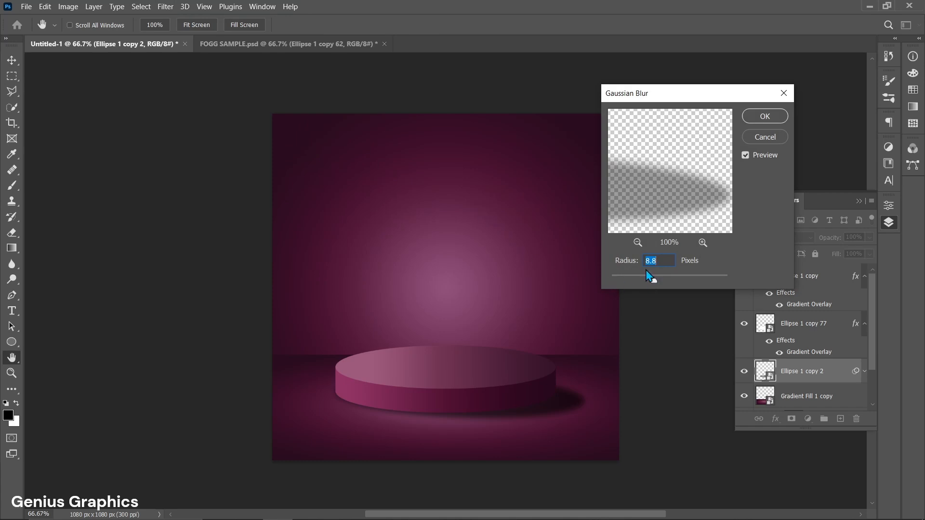
left_click(757, 117)
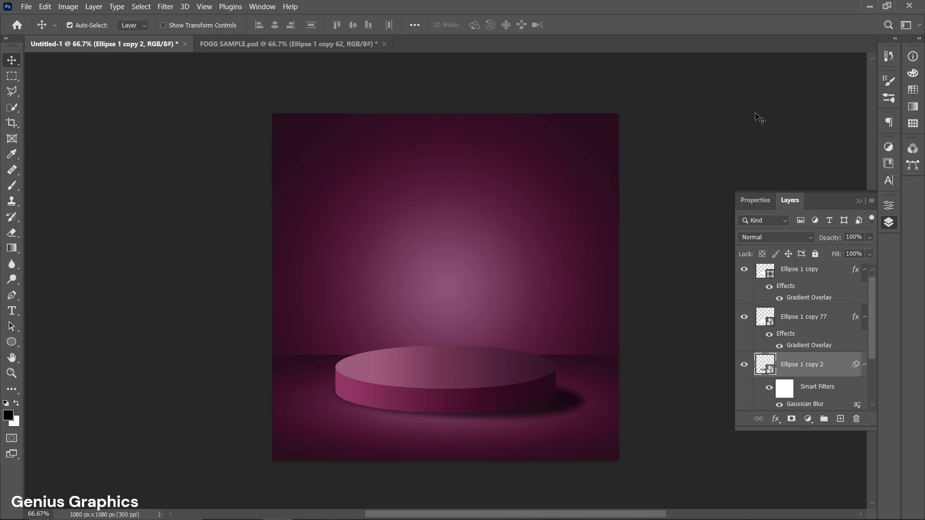
- Add a Multiply Drop Shadow to the cylinder side at 63% opacity, 127° angle, 26 px distance, 19% spread and 46 px size
left_click(350, 389)
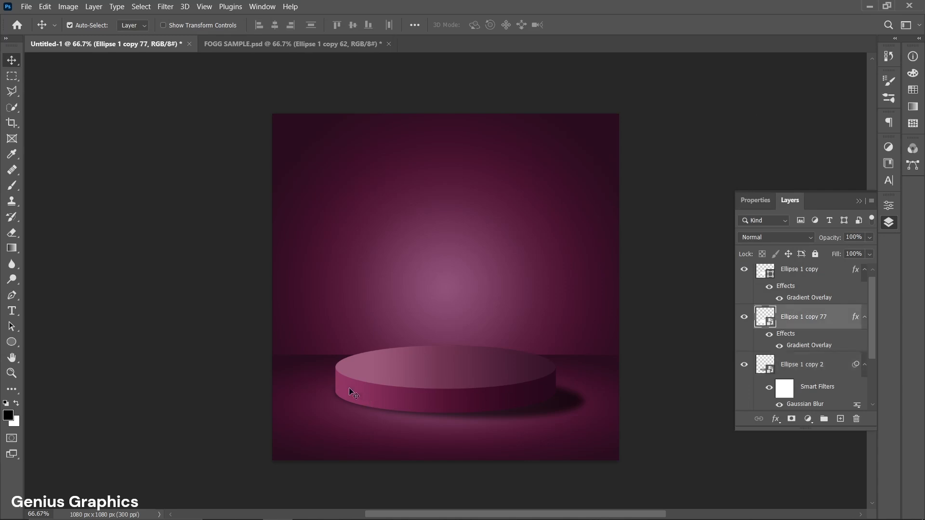
left_click(775, 418)
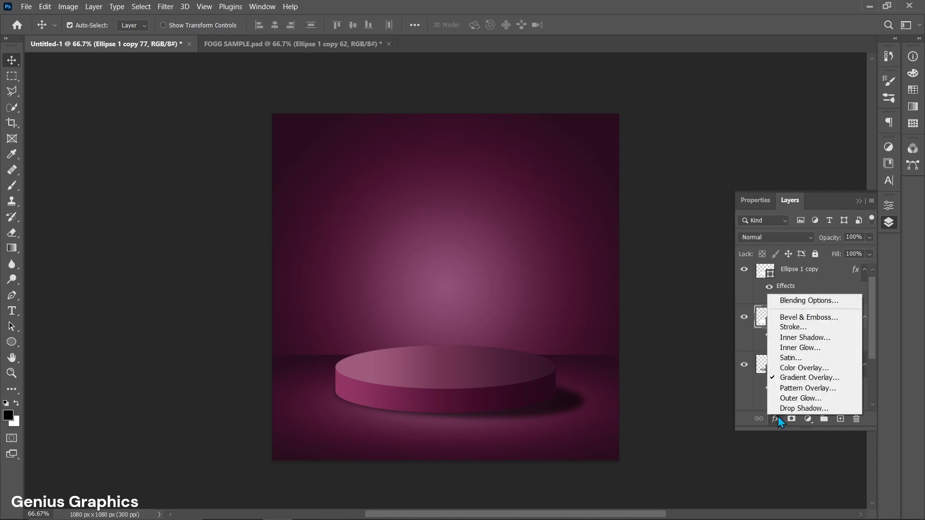
left_click(786, 410)
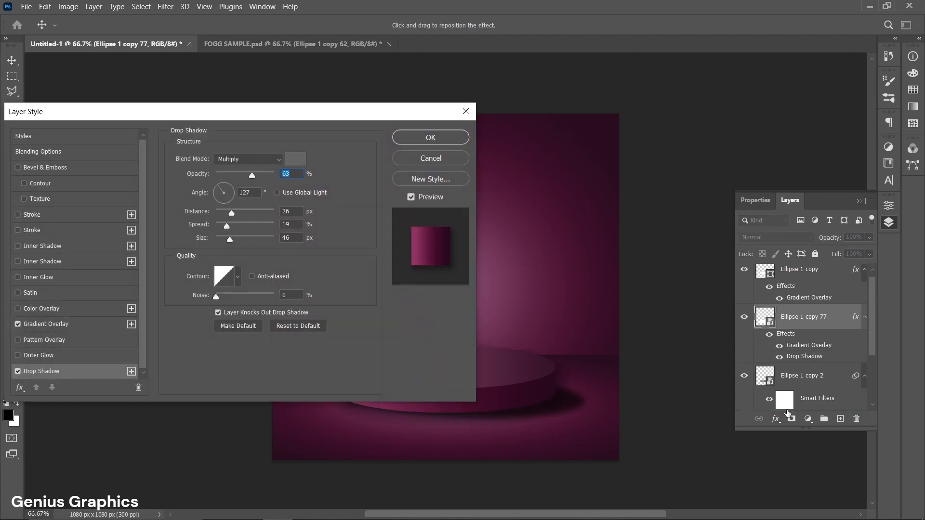
left_click(63, 377)
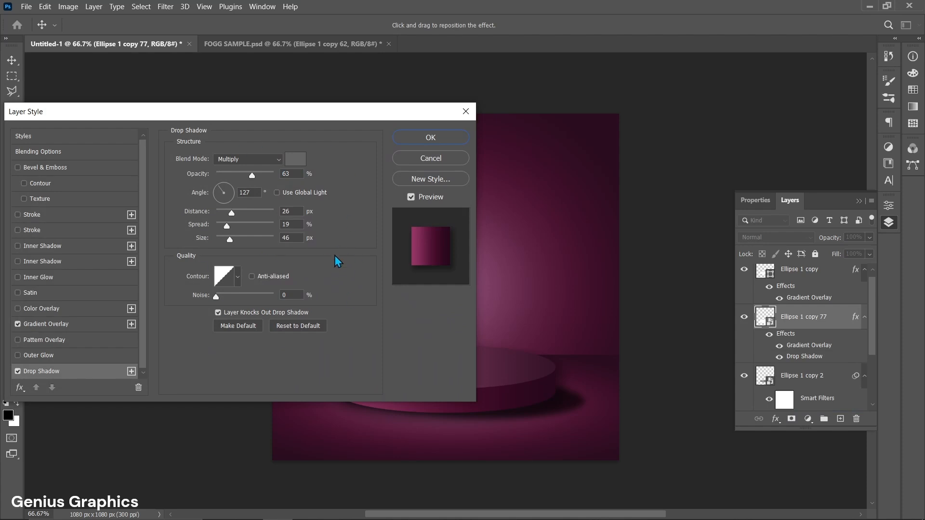
left_click(431, 138)
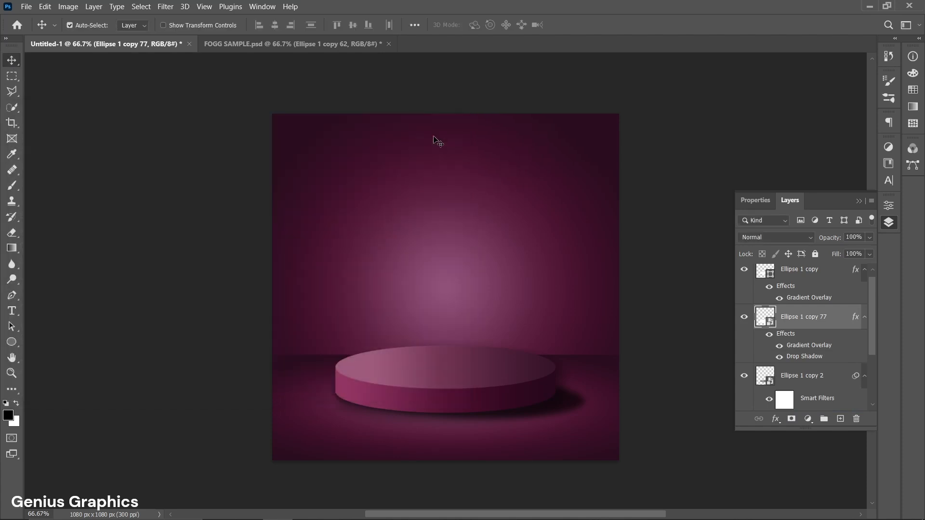
- Nudge the blurred shadow ellipse slightly further out from the right side of the podium
left_click(498, 421)
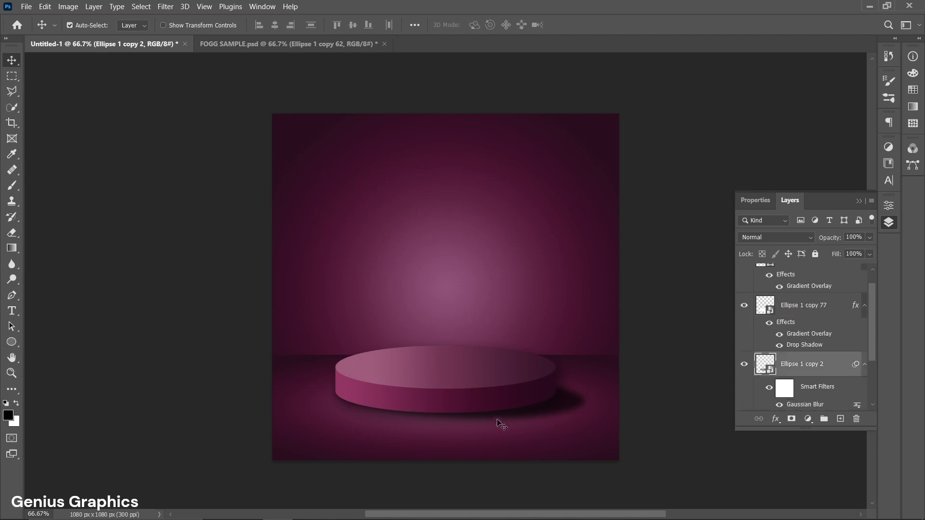
left_click_drag(497, 422, 497, 423)
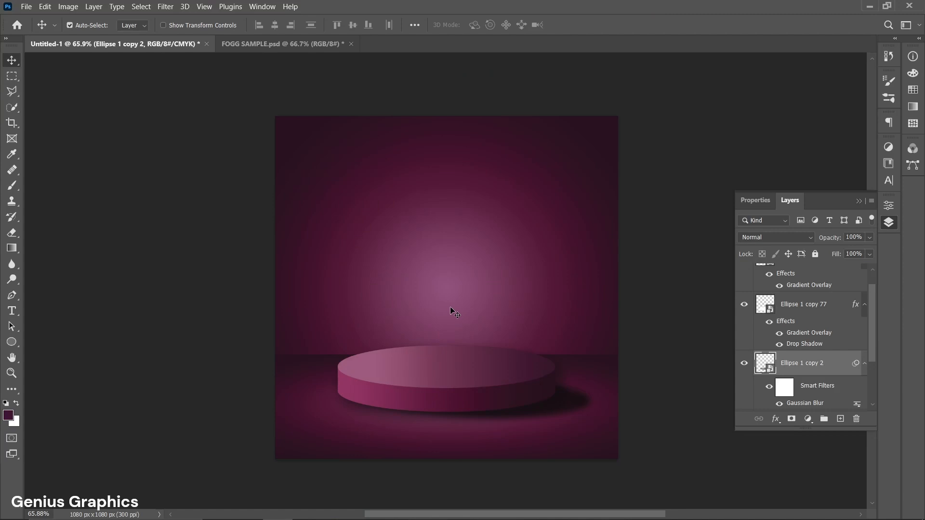
- Place the FOGG BOTTLE image as an embedded object above the podium's top ellipse layer, Ellipse 1 copy
scroll(871, 341, "up", 2)
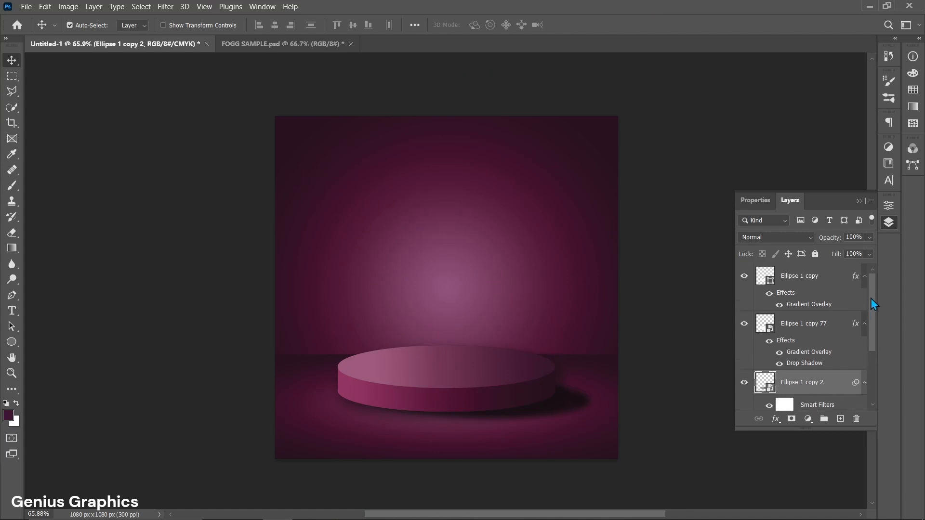
left_click(799, 281)
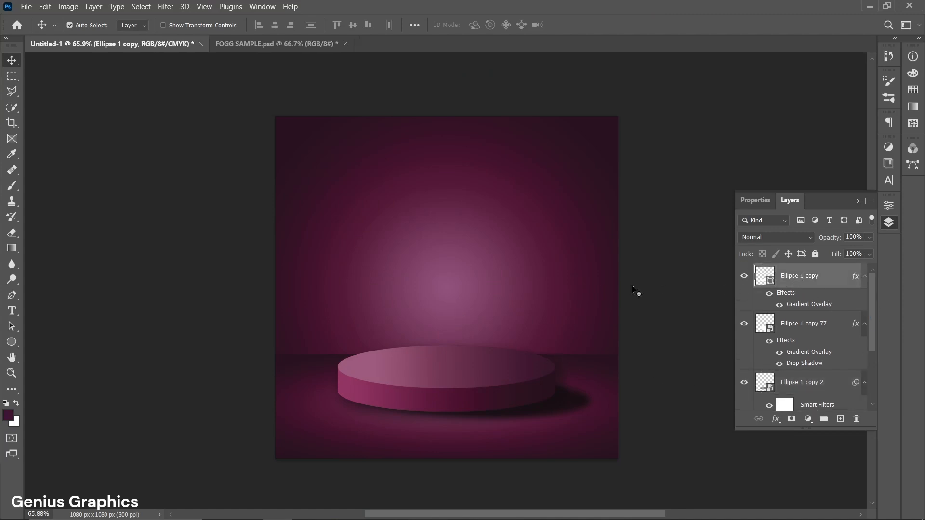
left_click(25, 7)
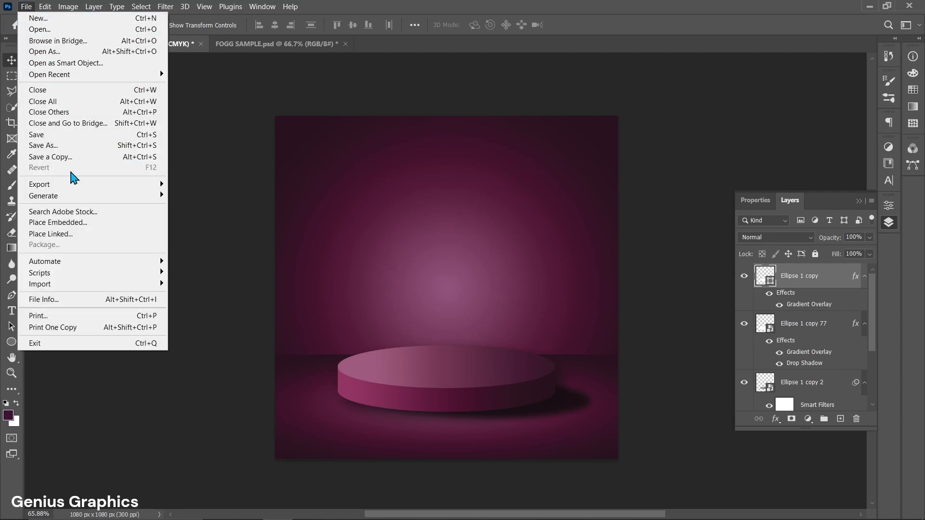
left_click(77, 224)
scroll(169, 213, "down", 5)
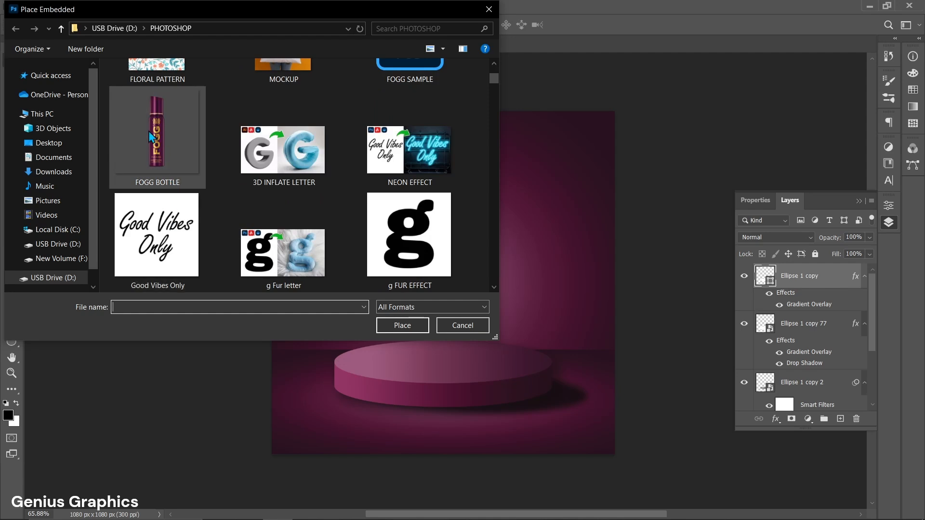
left_click(155, 135)
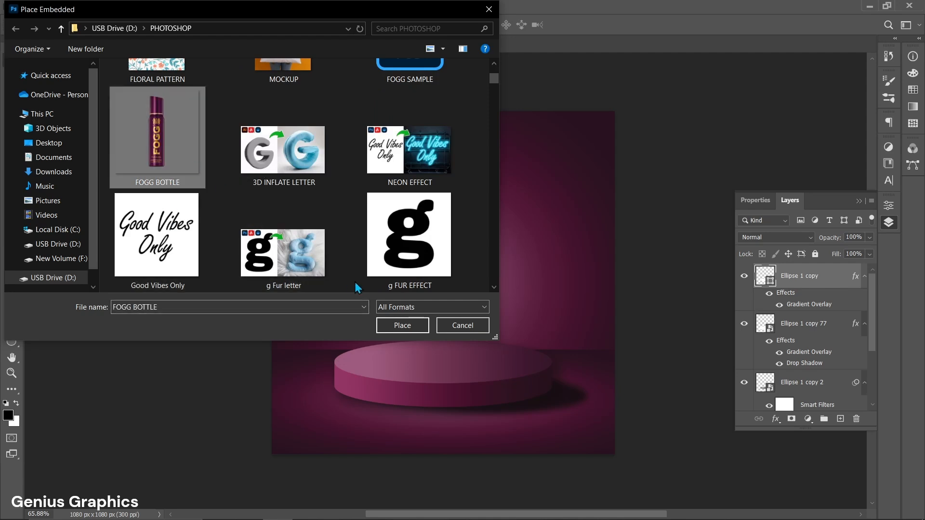
left_click(409, 326)
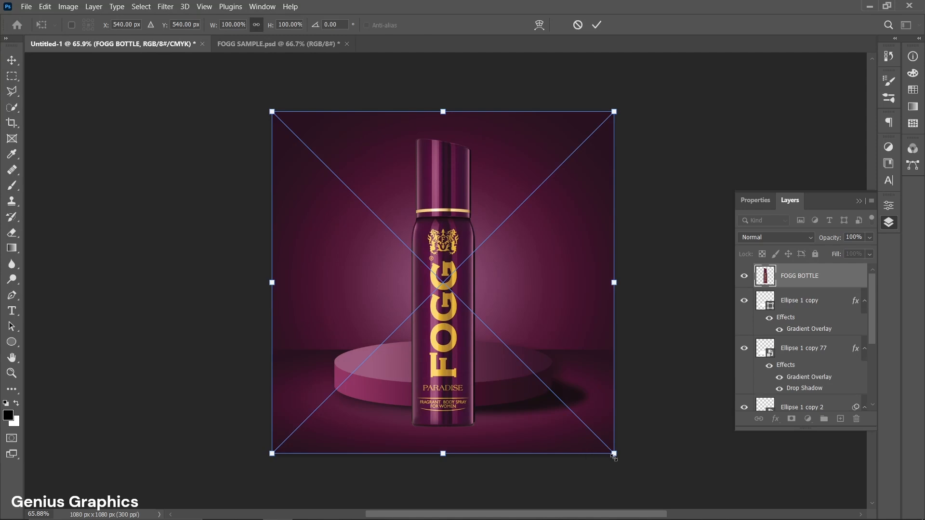
- Scale the placed bottle to about 73% and move it up so it stands centred on the podium's top
left_click_drag(614, 456, 567, 411)
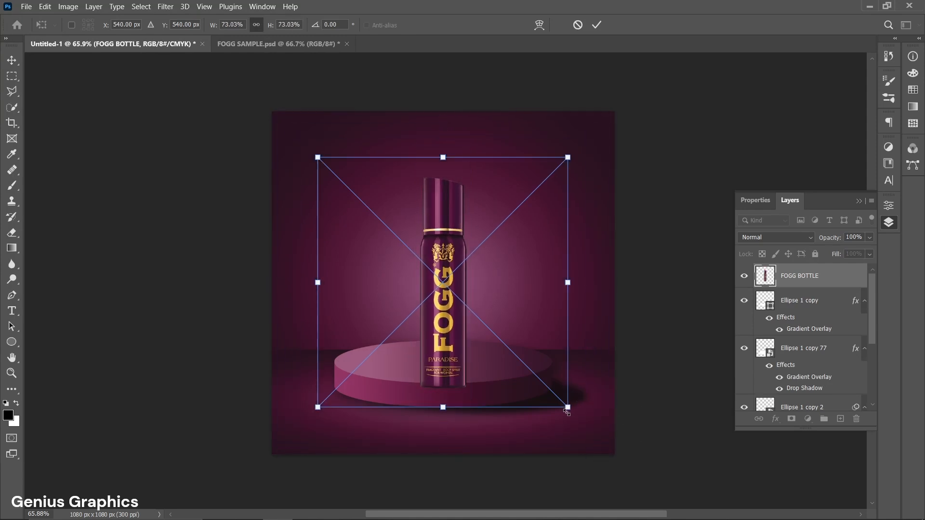
left_click_drag(453, 378, 452, 354)
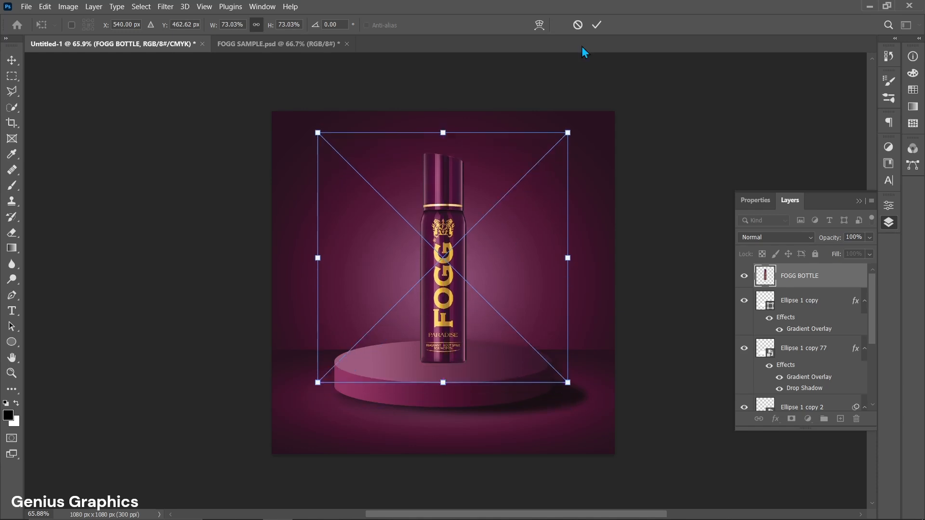
left_click(592, 23)
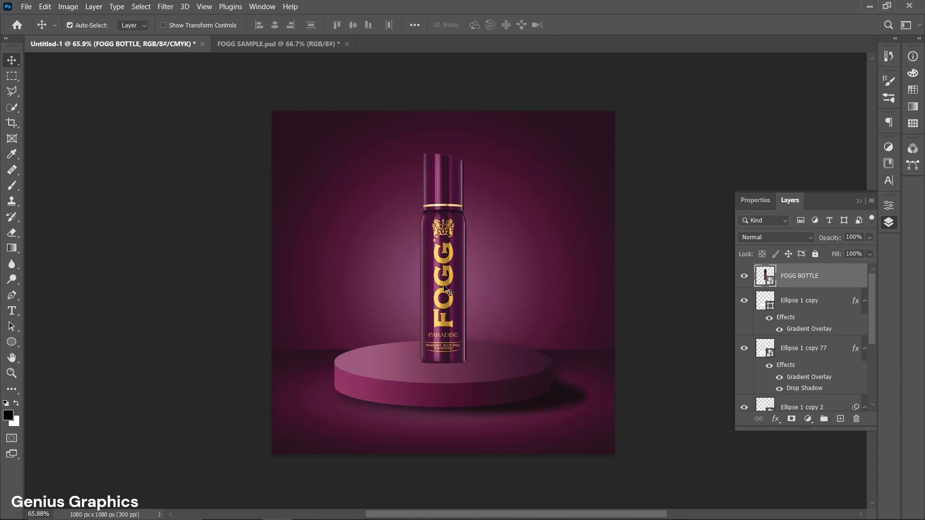
- Duplicate the FOGG BOTTLE layer and move the copy beneath the original in the layer stack
key("ctrl")
key("ctrl+j")
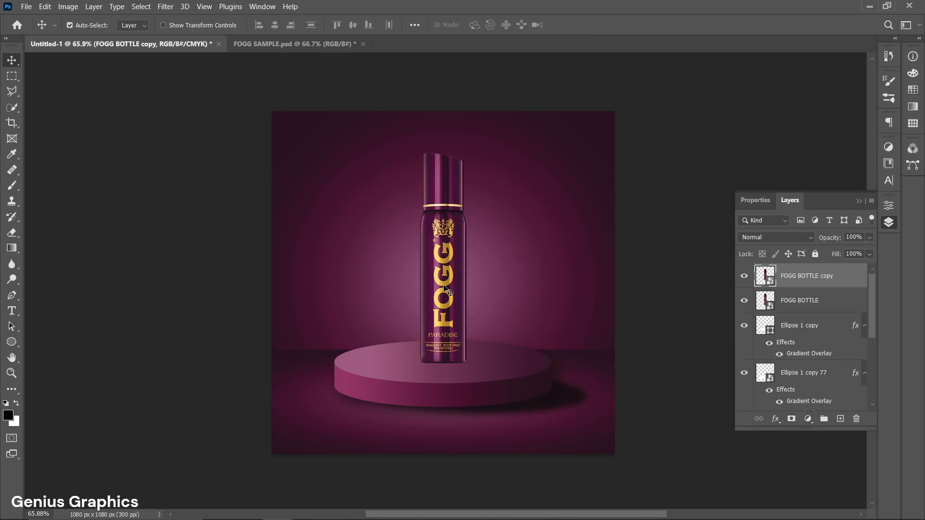
left_click_drag(827, 284, 828, 317)
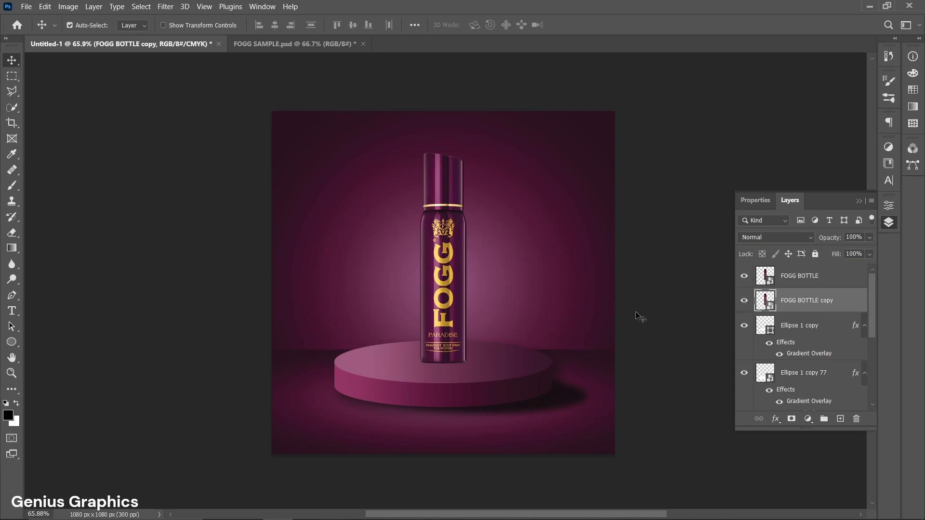
- Flip the bottle copy vertically and move it straight down so its base meets the upright bottle's base
key("ctrl+t")
key("ctrl+t")
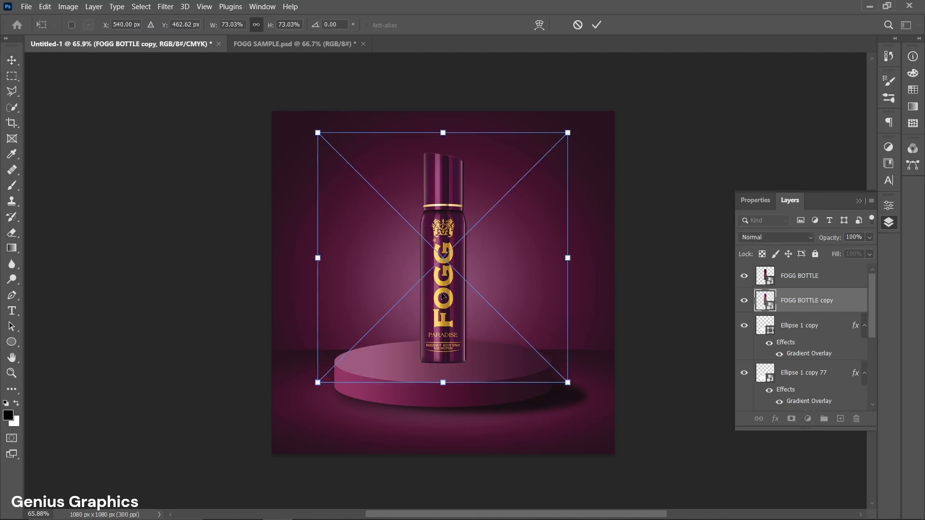
right_click(443, 296)
left_click(464, 285)
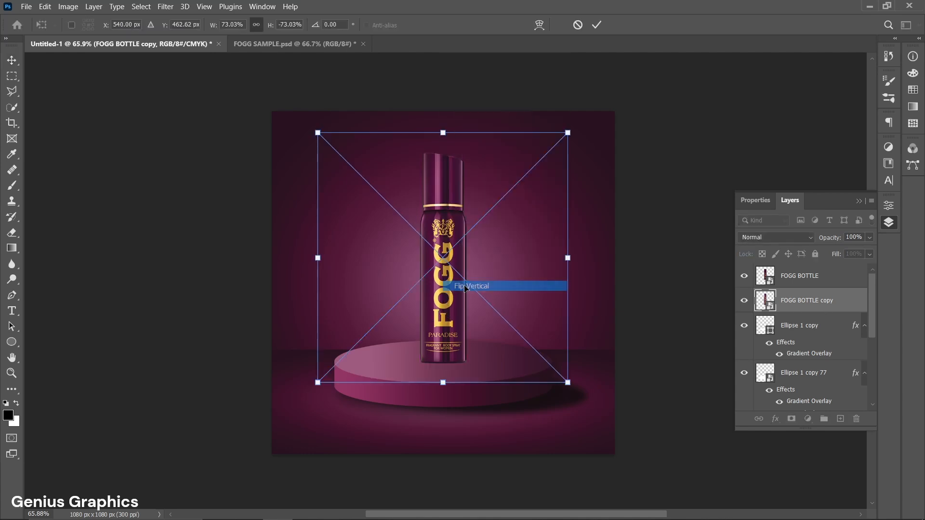
left_click_drag(442, 194, 442, 398)
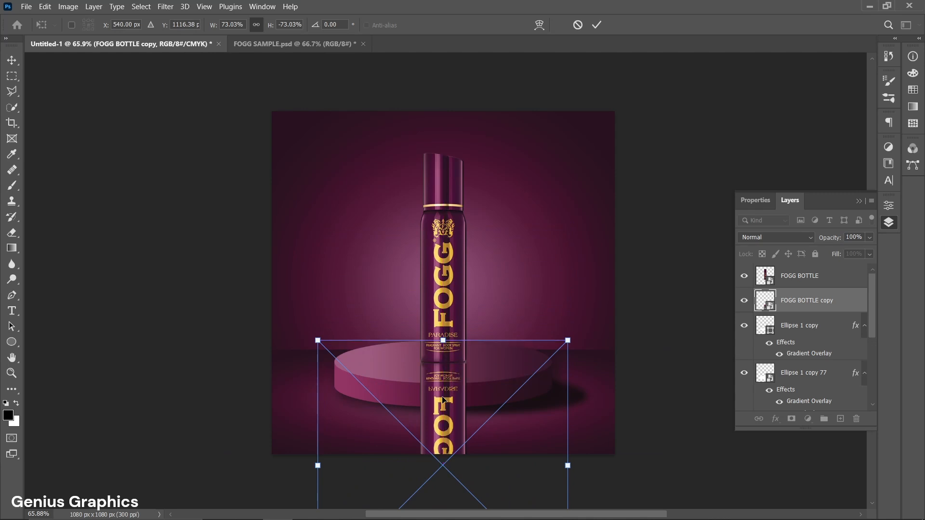
left_click(595, 27)
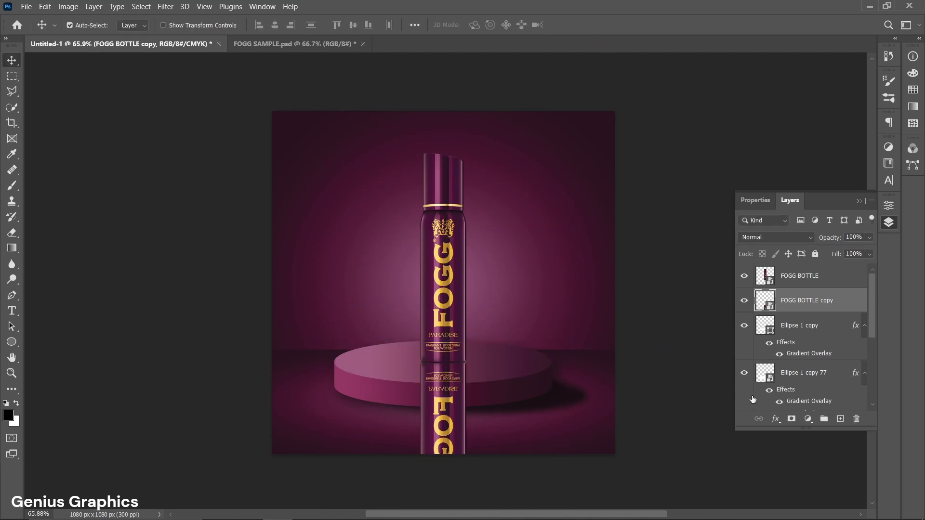
- Add an inverted black mask to the flipped bottle copy and reveal a faint reflection with a soft 326 px white brush
left_click(792, 419)
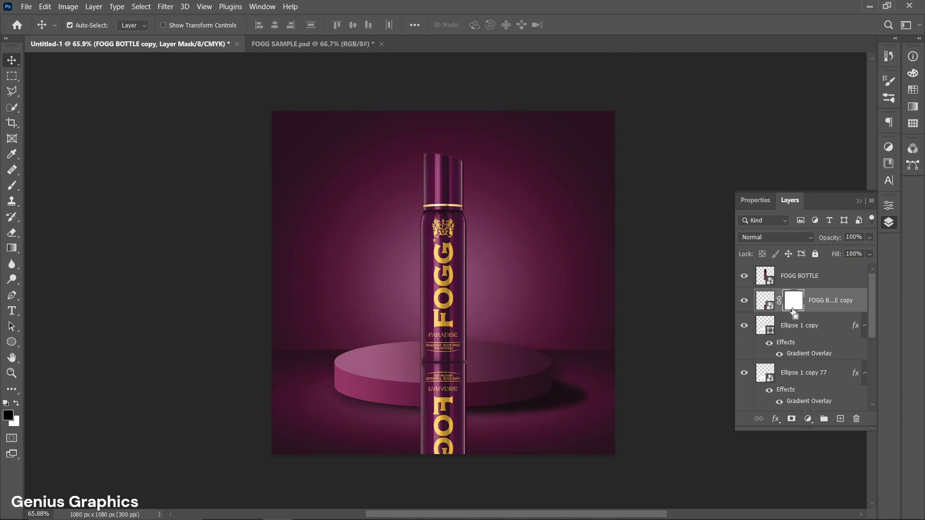
key("ctrl+i")
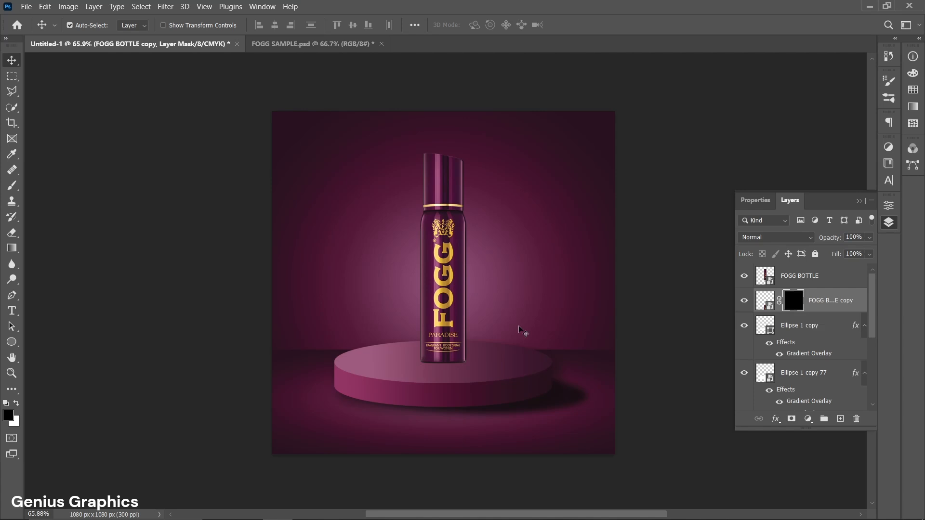
left_click(11, 188)
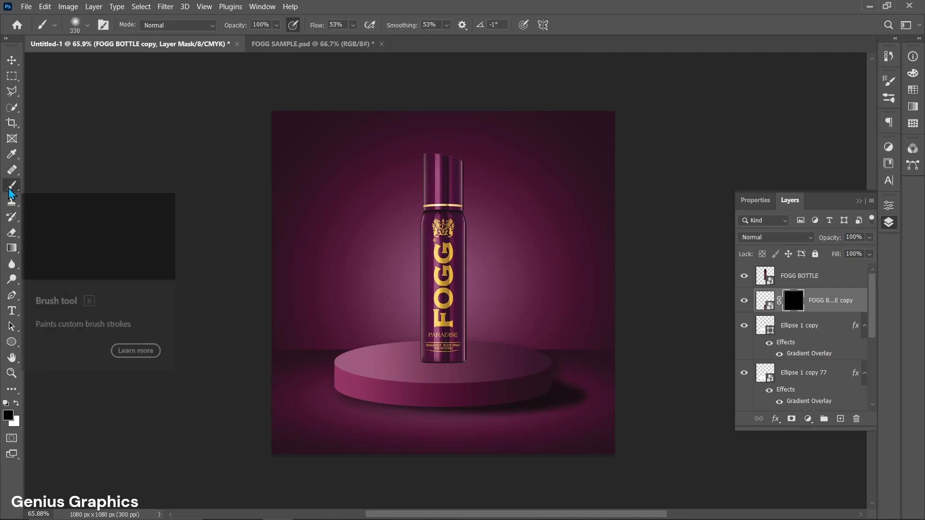
left_click(16, 405)
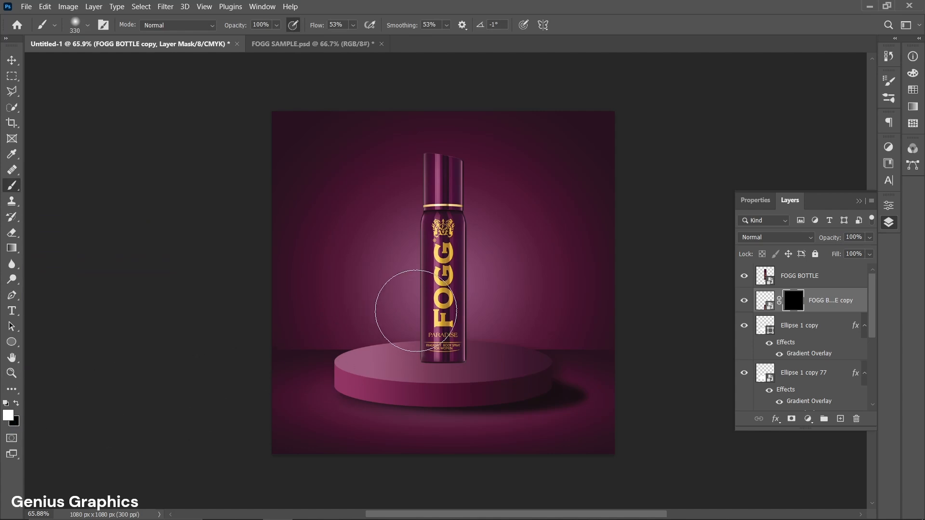
left_click_drag(439, 313, 438, 317)
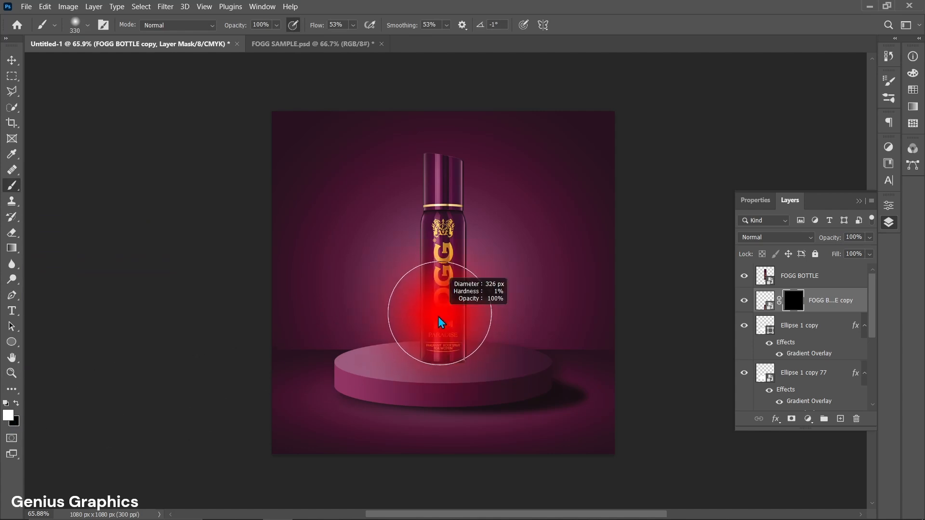
mouse_move(438, 324)
left_mouse_down()
mouse_move(457, 314)
mouse_move(494, 329)
mouse_move(497, 344)
mouse_move(480, 302)
left_mouse_up()
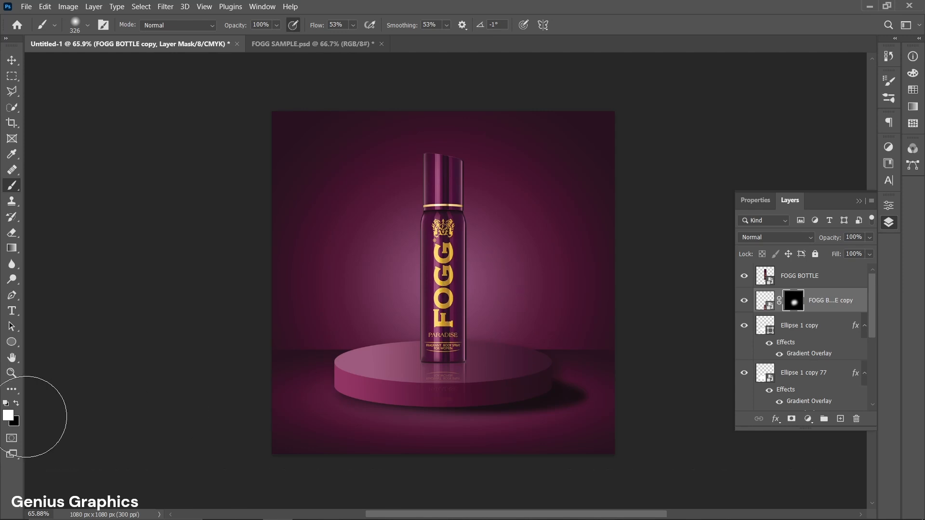
- Touch up the reflection's mask by painting black where the reflection spills over the podium's front side
left_click(16, 404)
left_click_drag(396, 416, 359, 421)
left_click(16, 403)
mouse_move(450, 351)
left_mouse_down()
mouse_move(435, 356)
mouse_move(465, 357)
left_mouse_up()
- Add an empty layer above Ellipse 1 copy and flatten the soft 85 px brush tip into a narrow ellipse
left_click(800, 330)
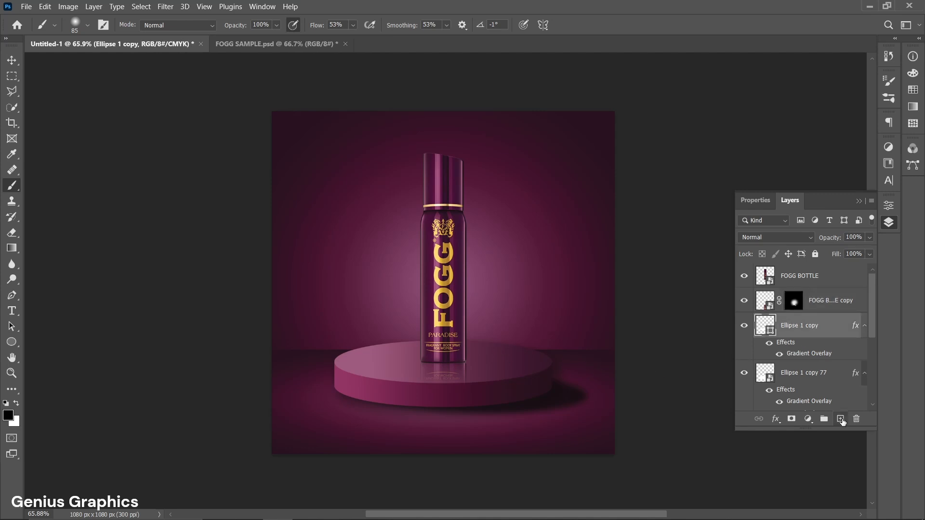
left_click(841, 419)
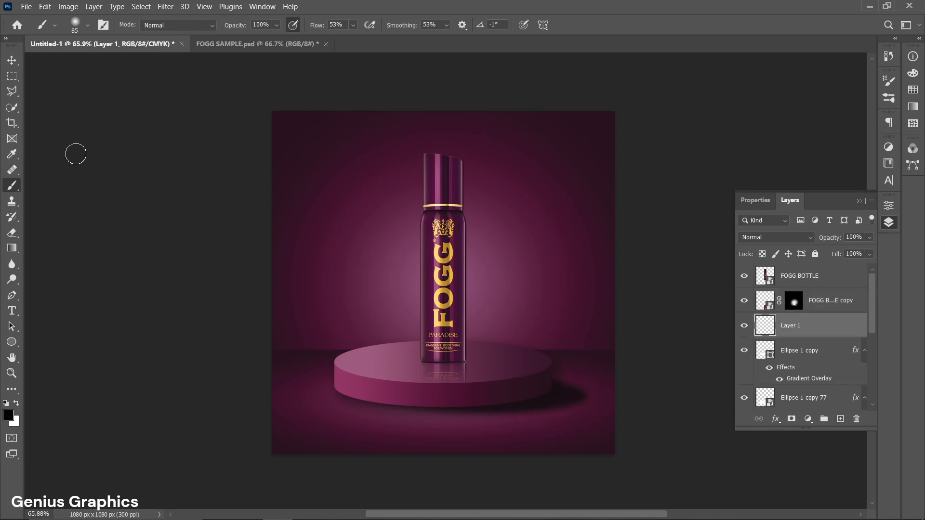
left_click(11, 62)
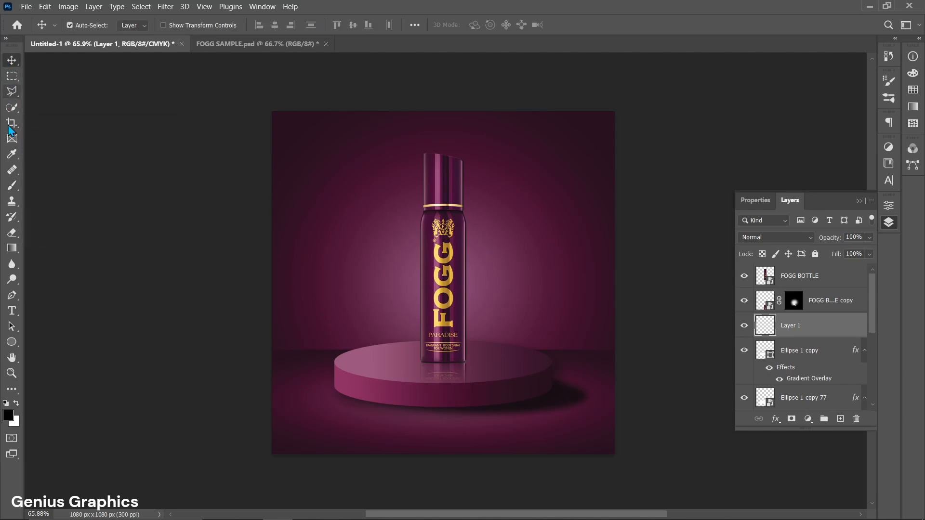
left_click(13, 189)
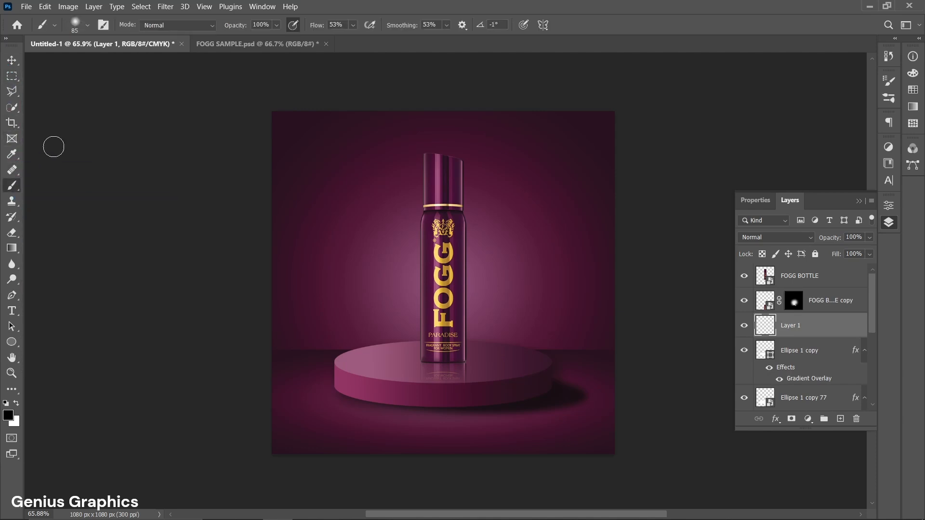
left_click(88, 27)
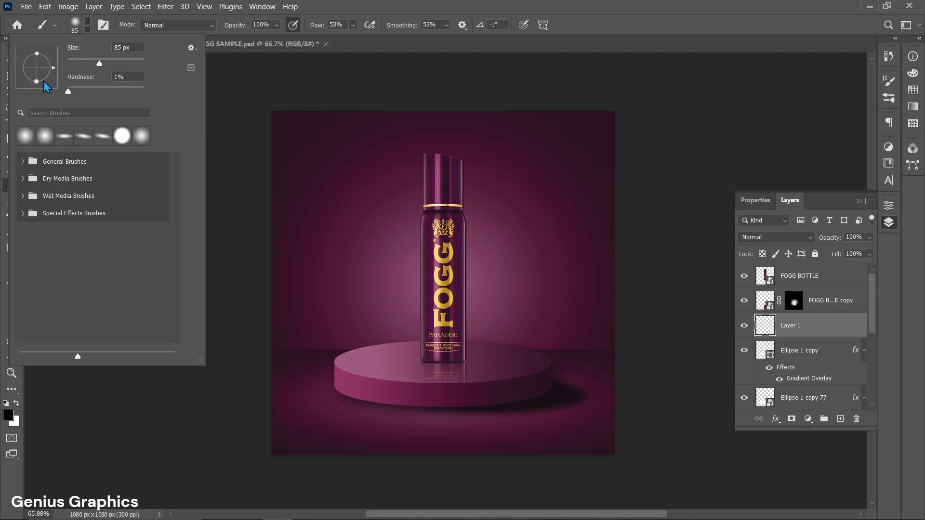
left_click_drag(38, 81, 39, 73)
left_click_drag(37, 72, 38, 69)
left_click_drag(38, 71, 37, 75)
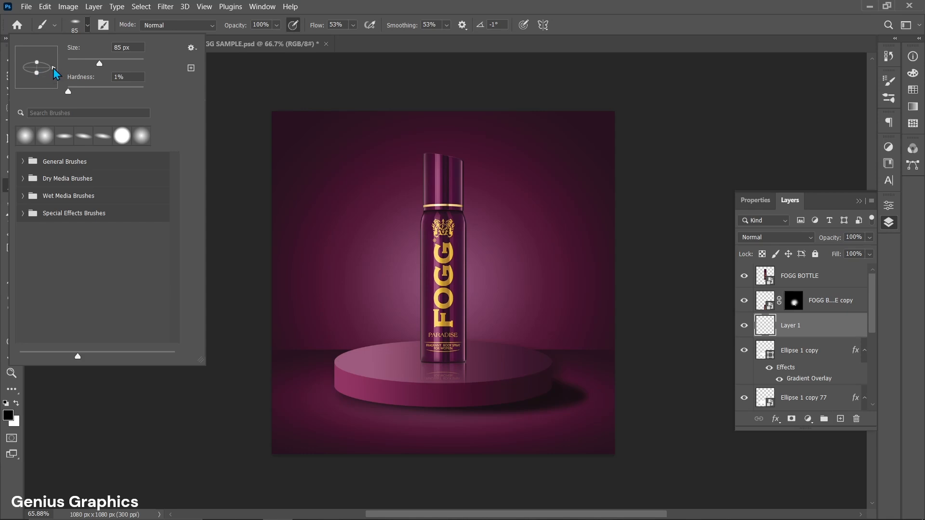
- Try painting a shadow at the bottle's base with a 309 px brush tip tilted to -10°, and undo the stroke
left_click_drag(53, 68, 54, 72)
left_click(88, 25)
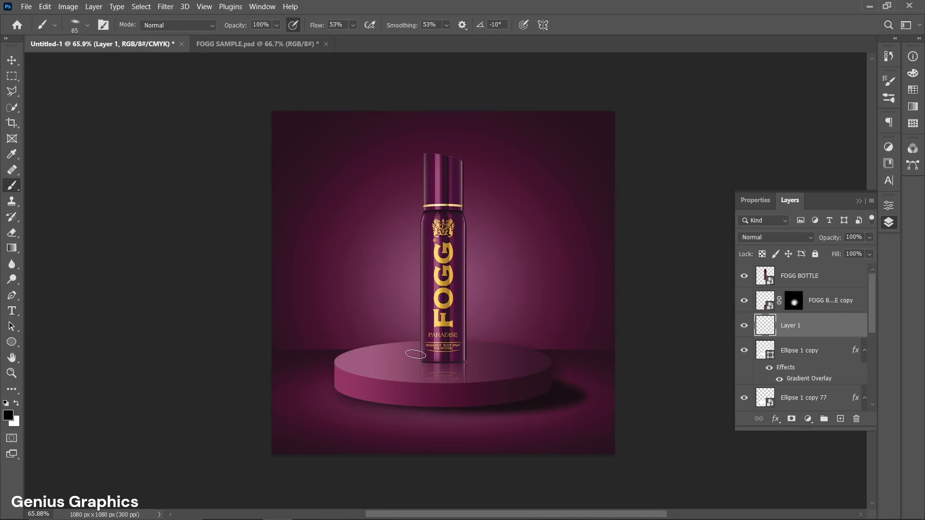
mouse_move(442, 366)
left_mouse_down()
mouse_move(477, 375)
mouse_move(488, 367)
left_mouse_up()
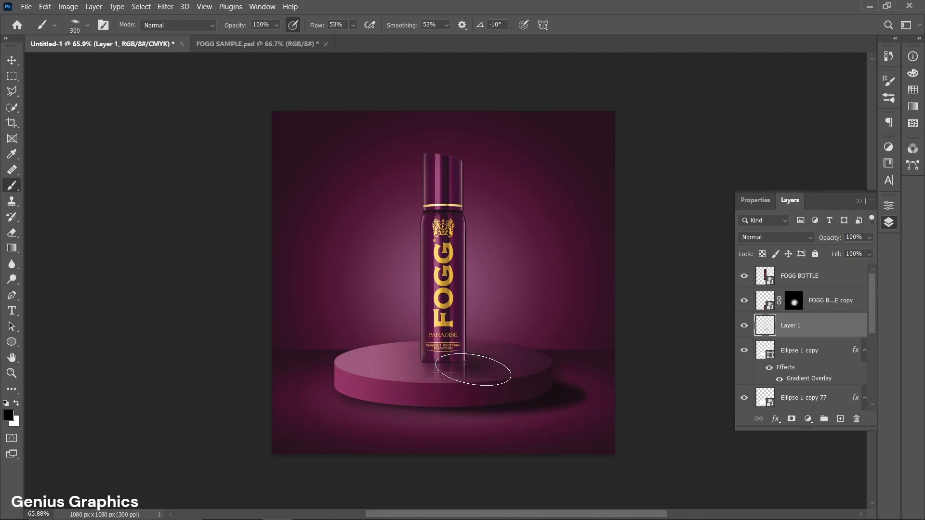
key("ctrl+z")
- Set the flattened brush tip's angle to 0° and paint a soft black shadow beside the bottle's base on the podium
left_click(86, 24)
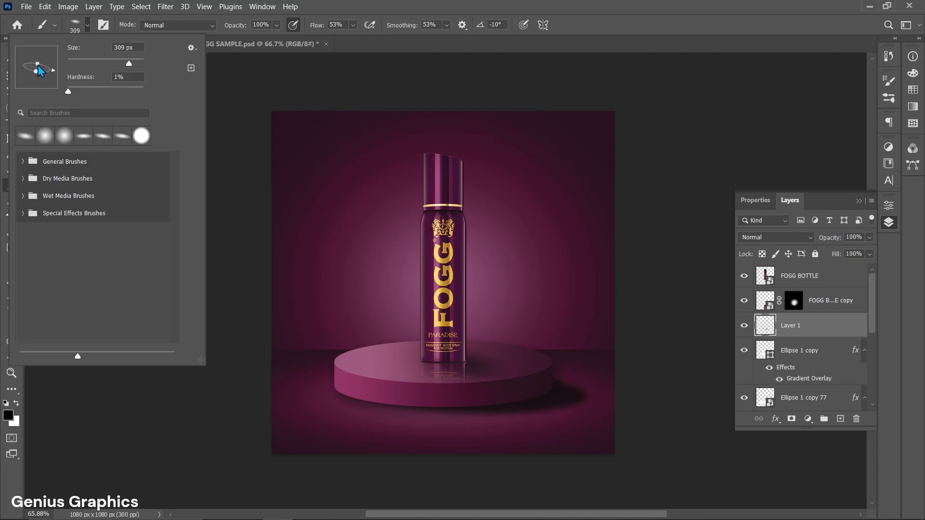
left_click_drag(53, 71, 58, 69)
left_click(88, 29)
left_click_drag(449, 359, 413, 376)
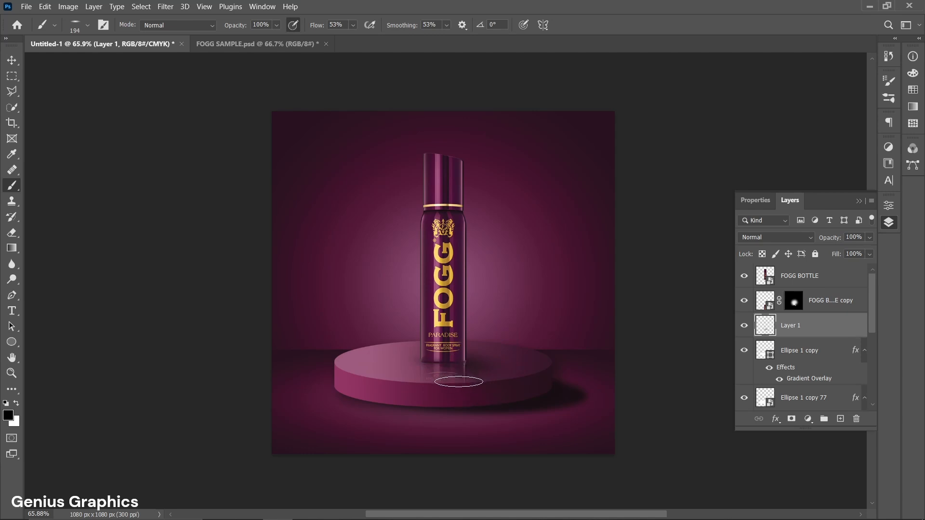
- Transform the painted shadow on Layer 1 to about 102.9% width and 94.2% height
left_click(12, 60)
key("ctrl+t")
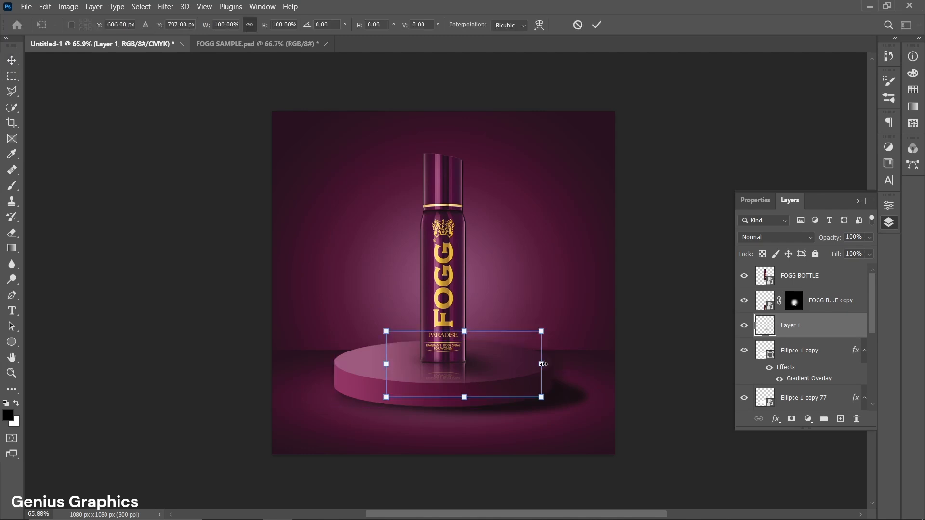
left_click_drag(541, 364, 545, 364)
left_click_drag(466, 331, 466, 335)
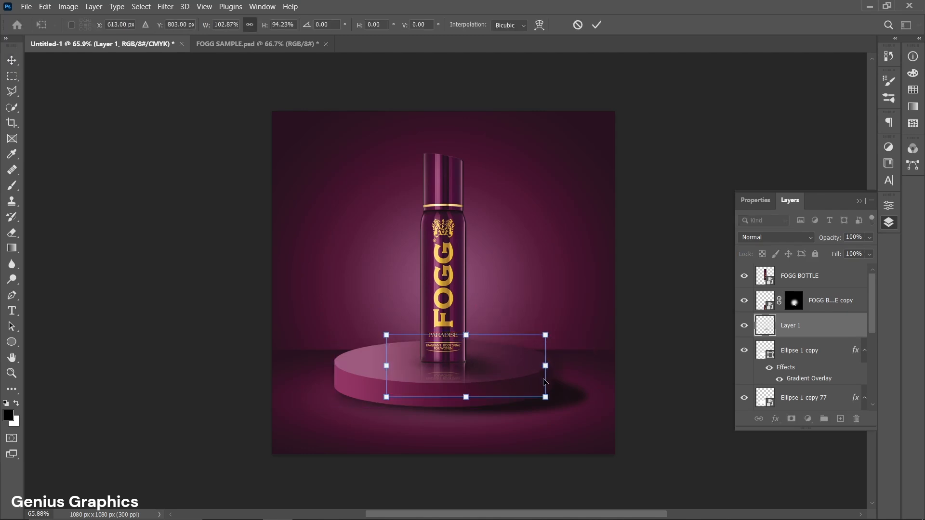
left_click(597, 25)
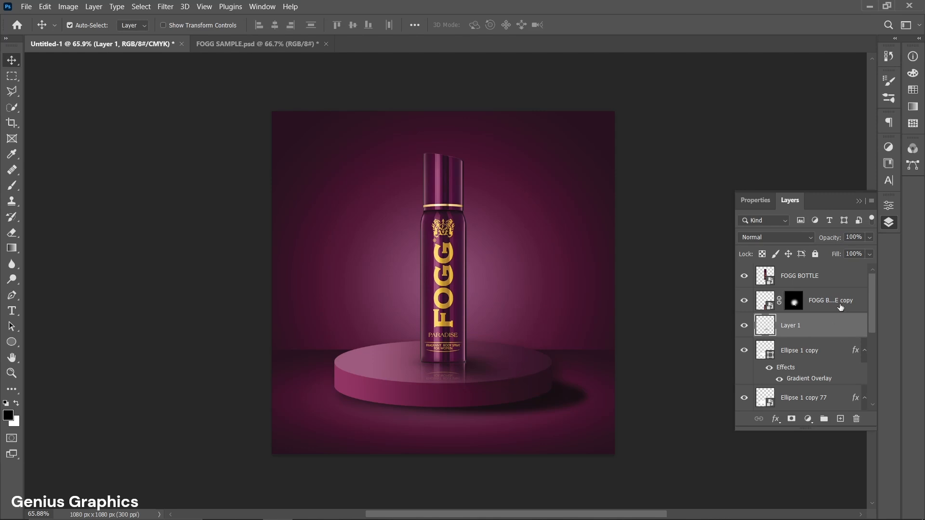
- Soften the painted shadow on Layer 1 with a Gaussian Blur of 9.6 pixels radius
left_click(838, 239)
left_click(165, 7)
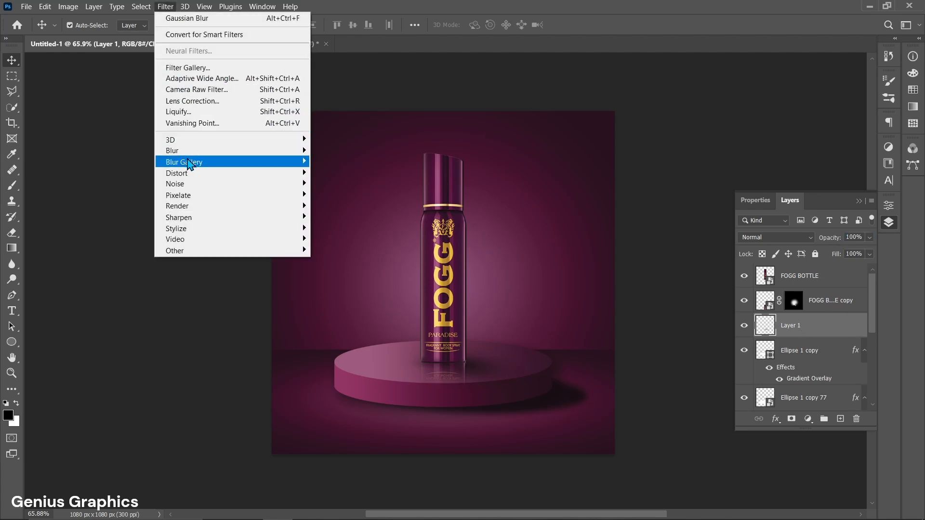
mouse_move(193, 151)
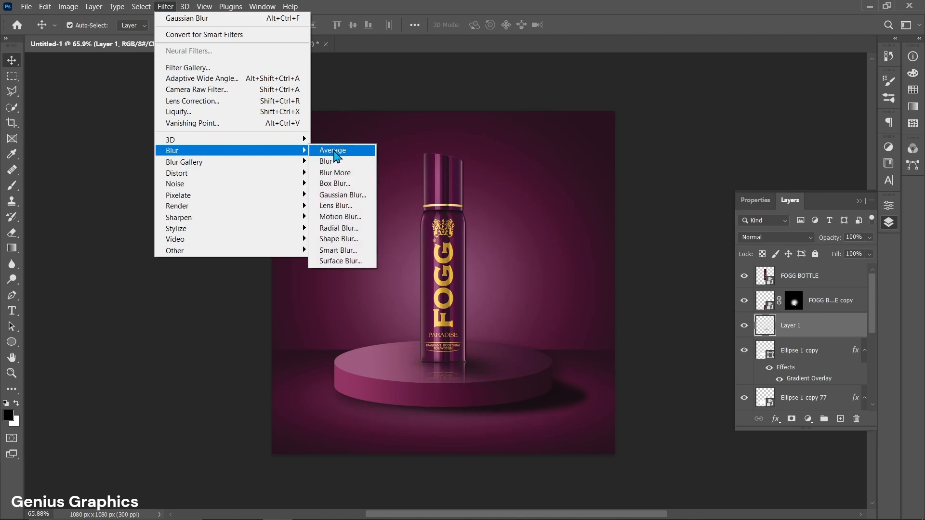
left_click(342, 194)
left_click_drag(660, 281, 658, 282)
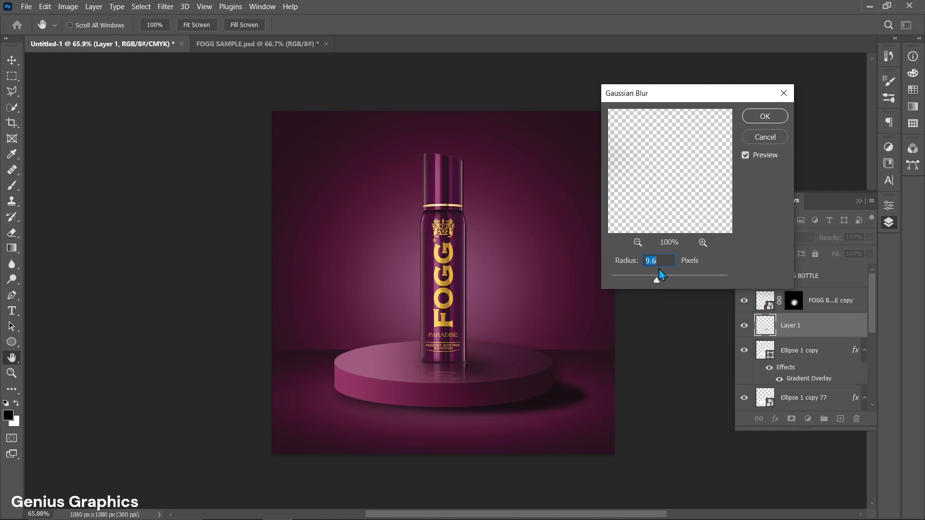
left_click(759, 126)
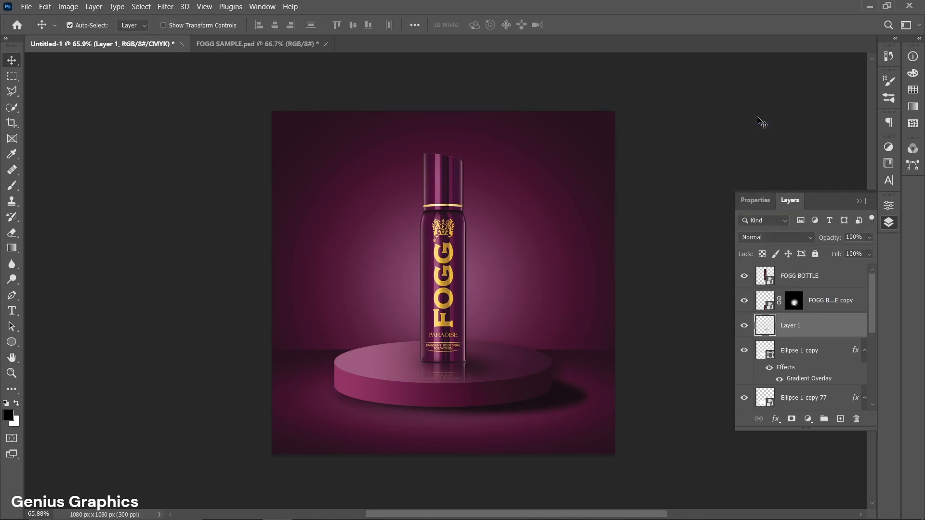
- Transform the Layer 1 shadow to about 104.4% width and 93.7% height, rotate it -2.58°, and nudge it up against the bottle's base
key("ctrl+t")
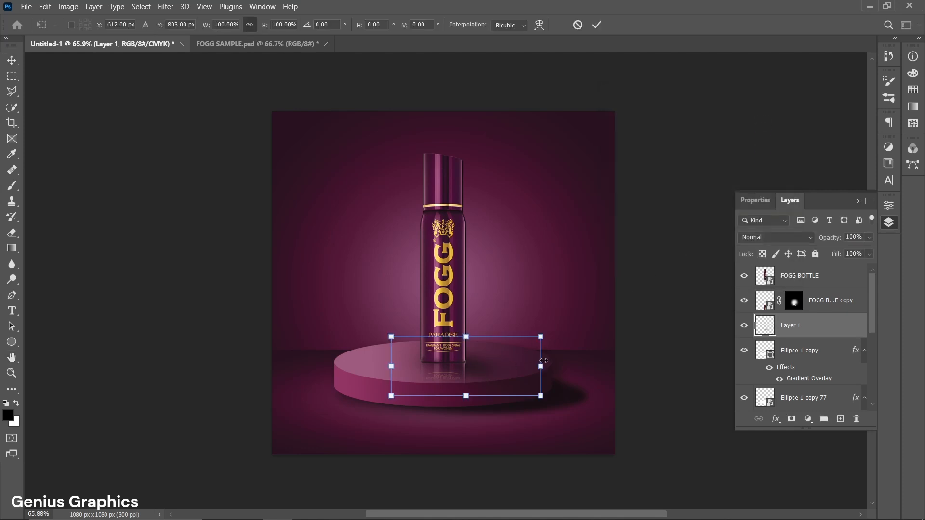
left_click_drag(542, 367, 544, 367)
left_click_drag(554, 403, 556, 399)
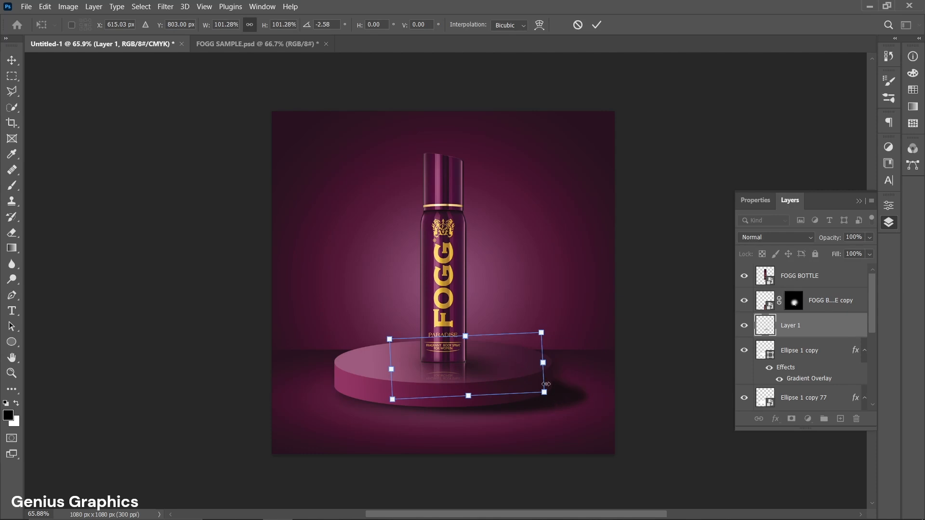
left_click_drag(466, 337, 465, 340)
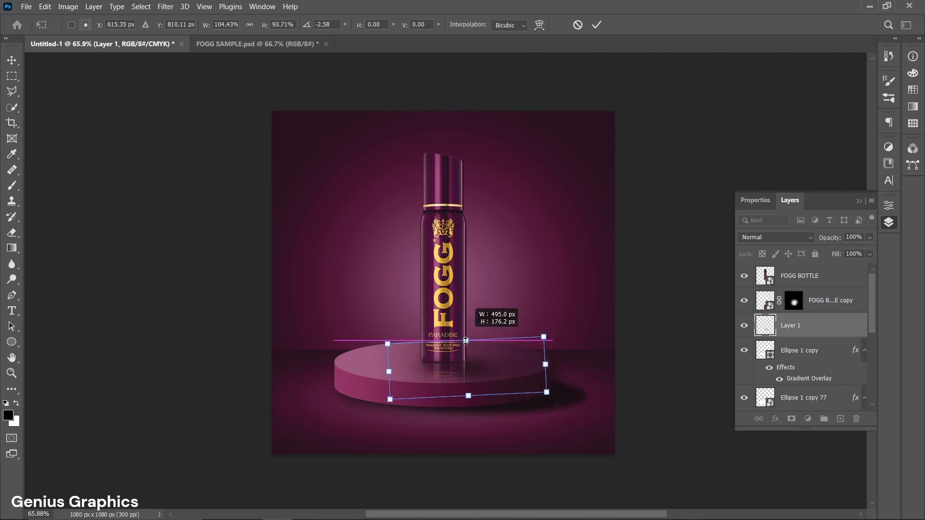
left_click_drag(447, 371, 446, 368)
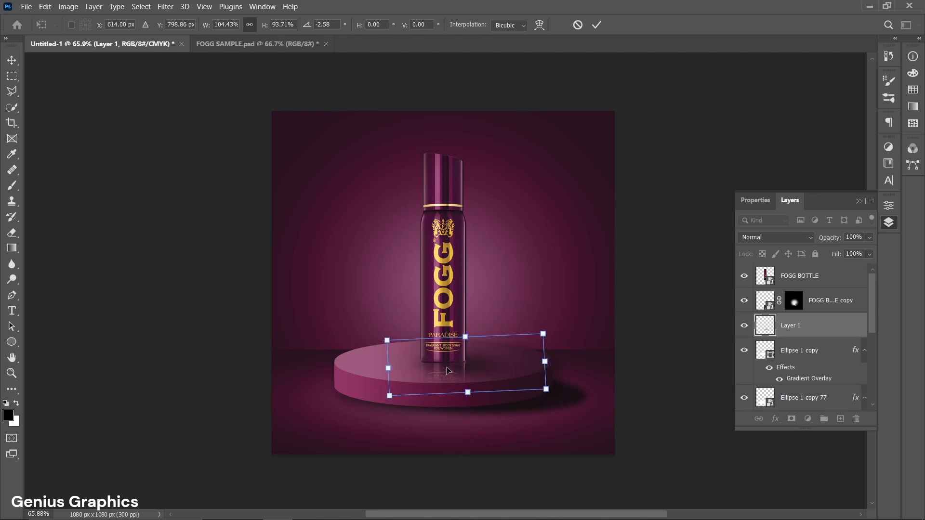
left_click(596, 25)
- Stretch the Layer 1 shadow to about 104% width and rotate it 3.69°
key("ctrl+t")
left_click_drag(545, 365, 551, 365)
left_click_drag(562, 331, 562, 336)
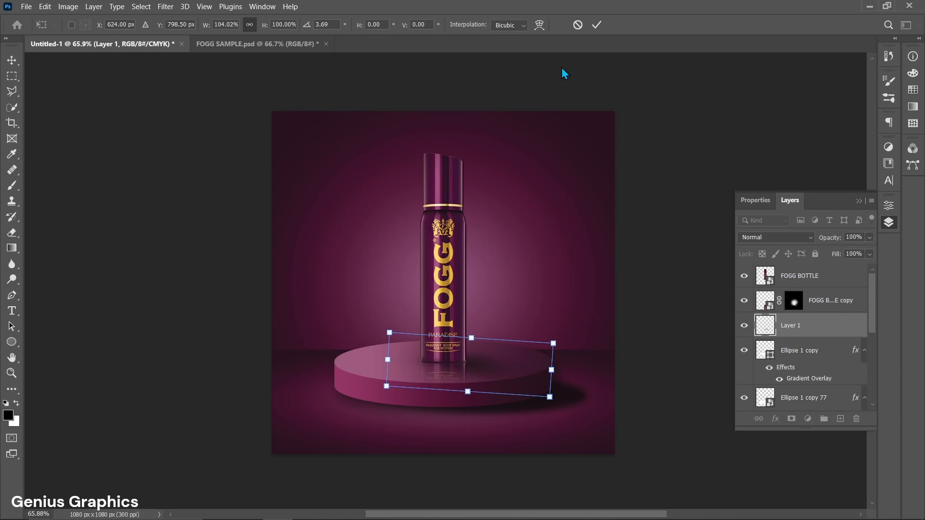
left_click(596, 25)
- Widen the Layer 1 shadow to about 104.7%, rotate it 2.37°, and shift it slightly on the podium
key("ctrl+t")
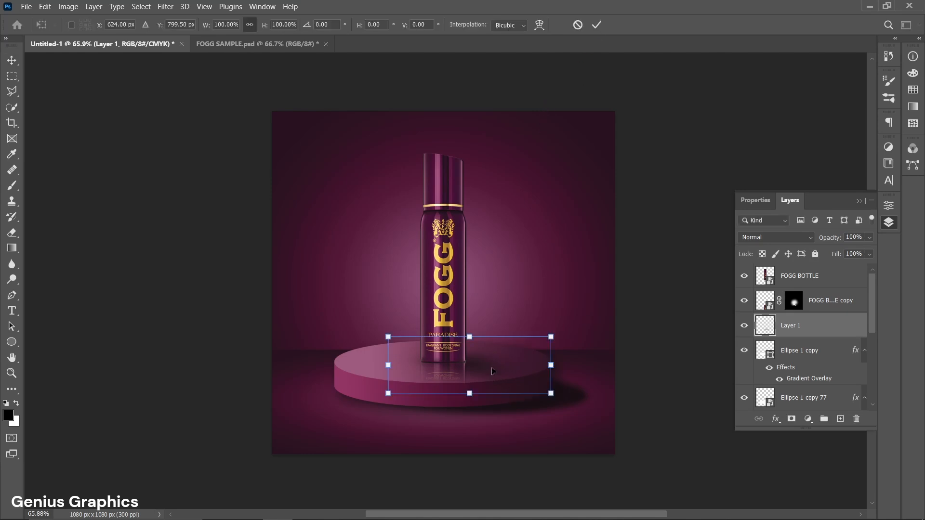
left_click_drag(556, 365, 559, 365)
left_click_drag(571, 331, 572, 336)
left_click_drag(481, 371, 481, 372)
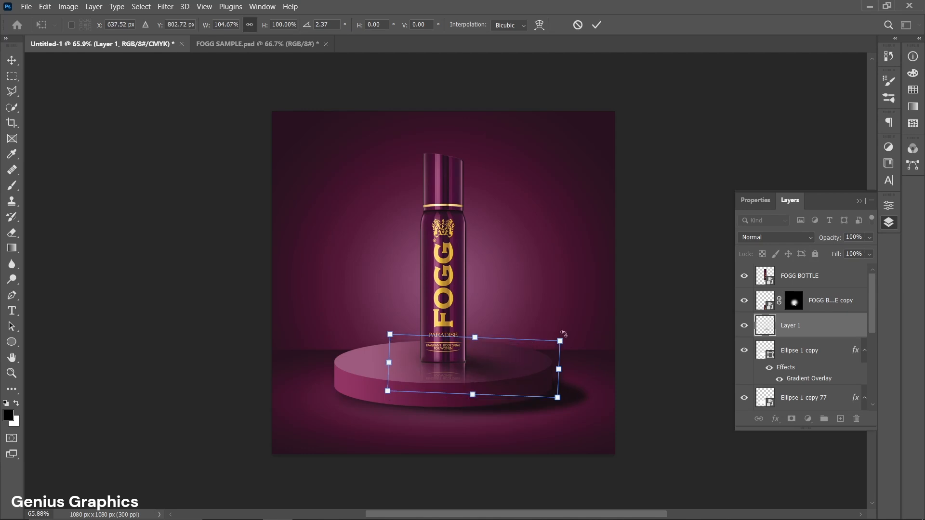
left_click(596, 25)
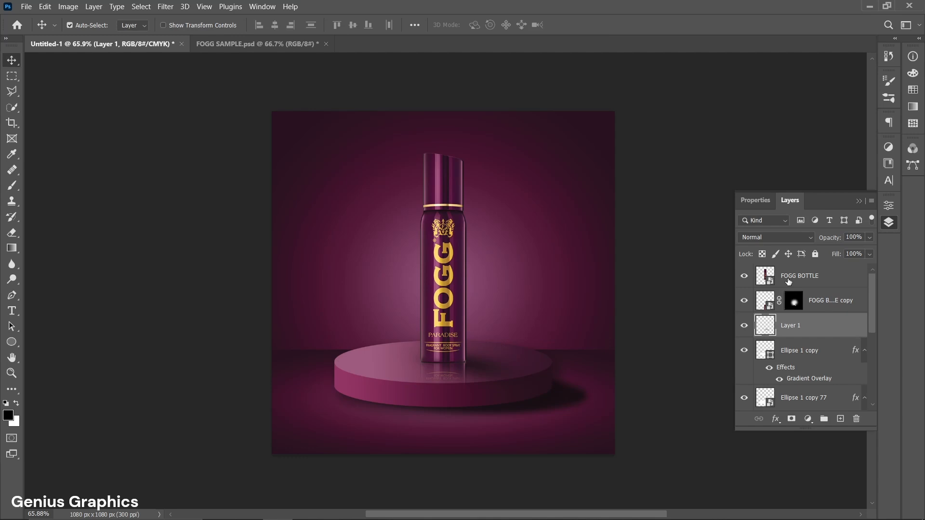
- Clip an Exposure adjustment to the FOGG BOTTLE layer with Exposure +3.10 and Offset -0.0027, and invert its mask to black
left_click(788, 282)
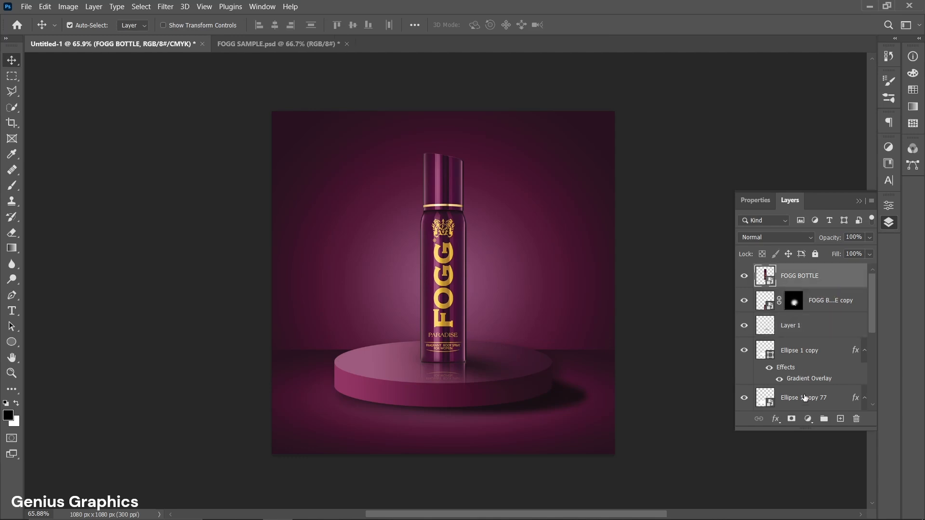
left_click(807, 419)
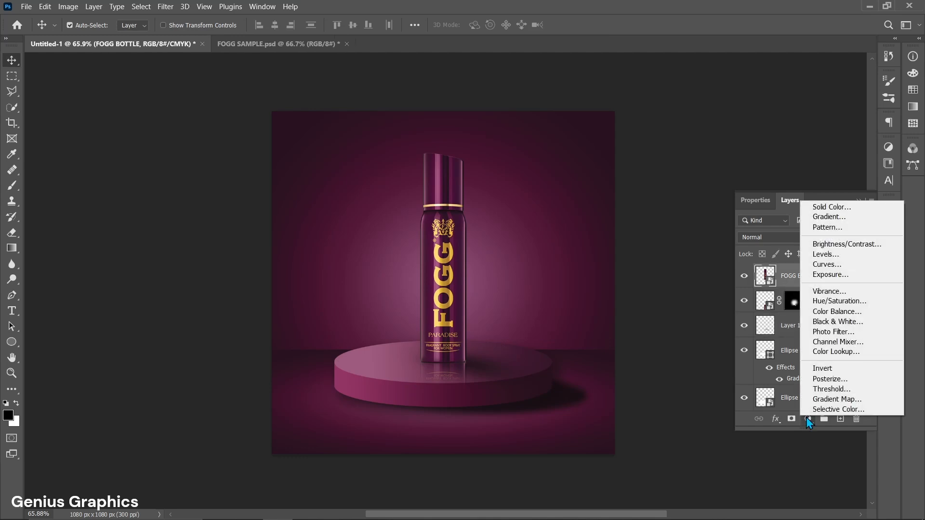
left_click(846, 281)
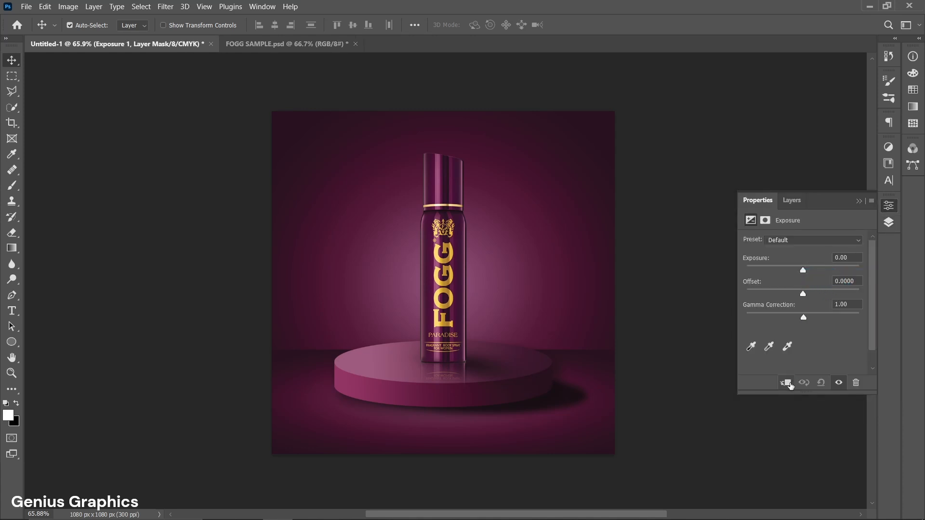
left_click_drag(803, 270, 829, 270)
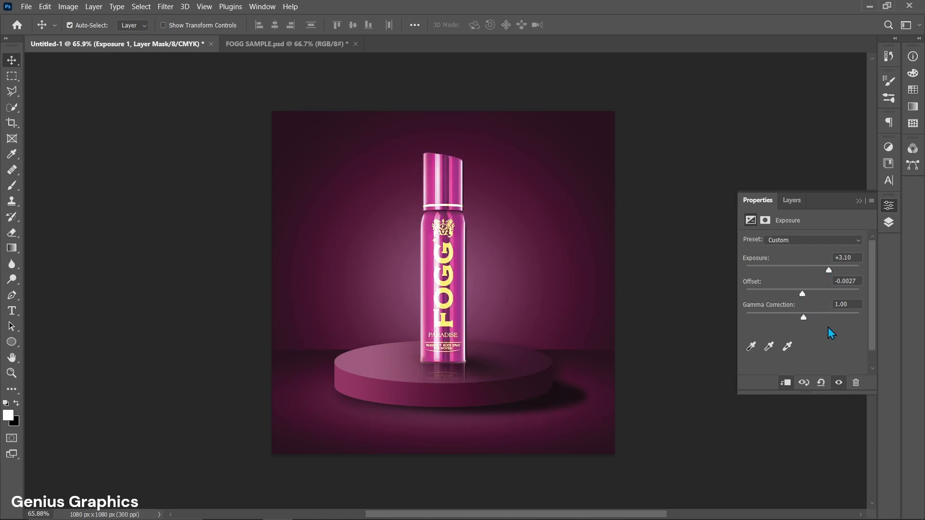
left_click(790, 202)
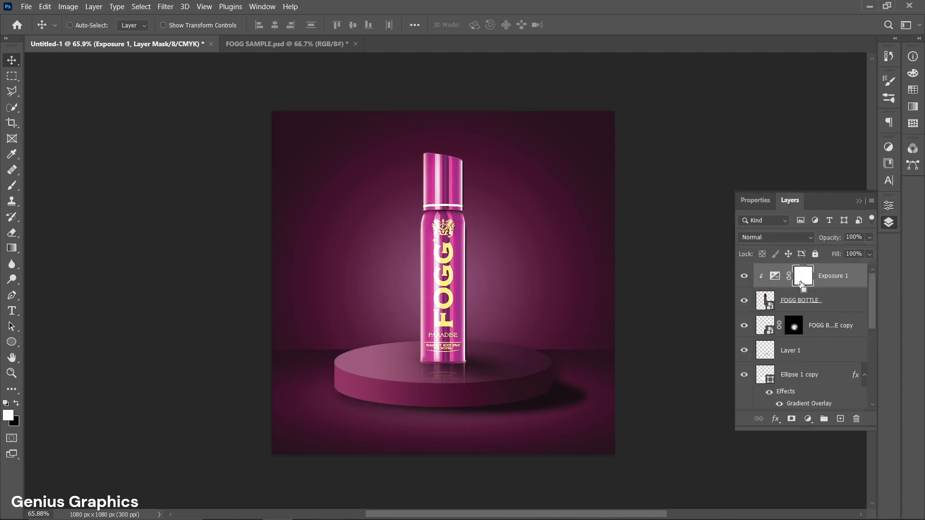
key("ctrl+i")
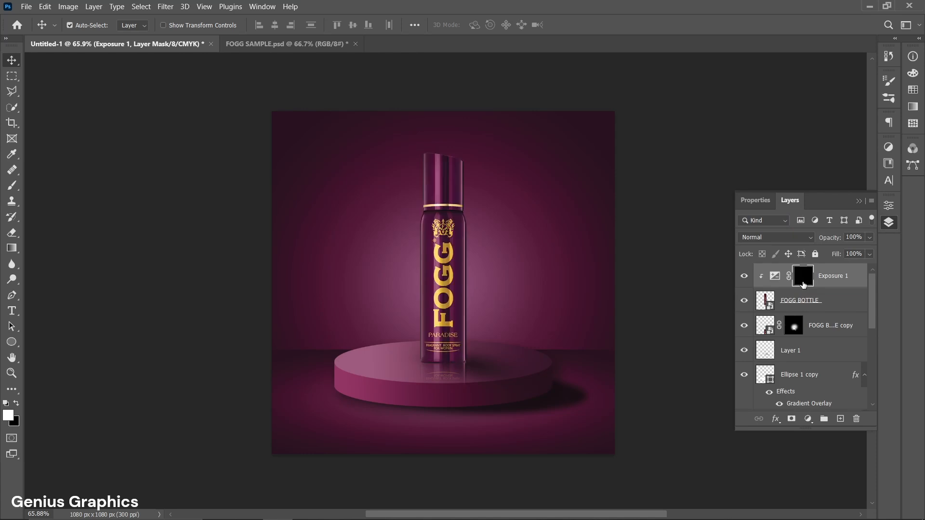
- Restore the flattened soft brush tip to a full circle and reduce its size to 22 px
left_click(12, 186)
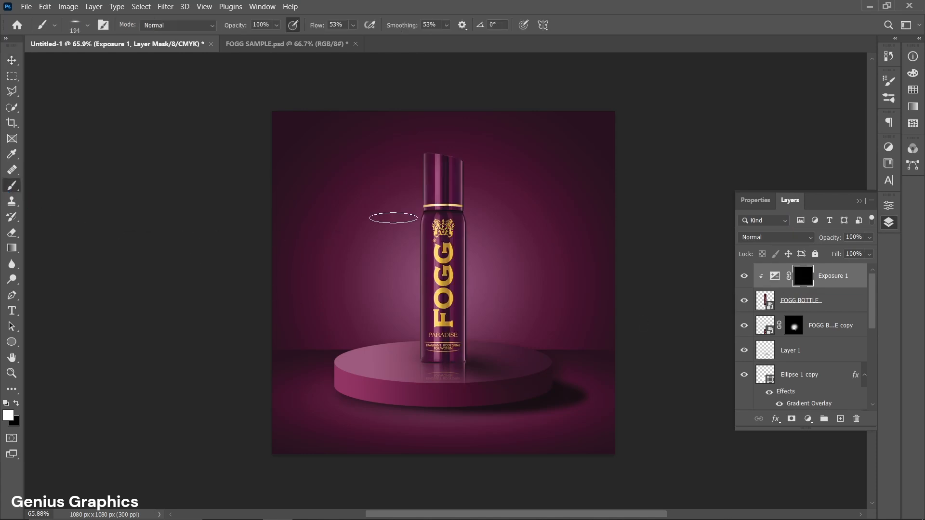
left_click(87, 25)
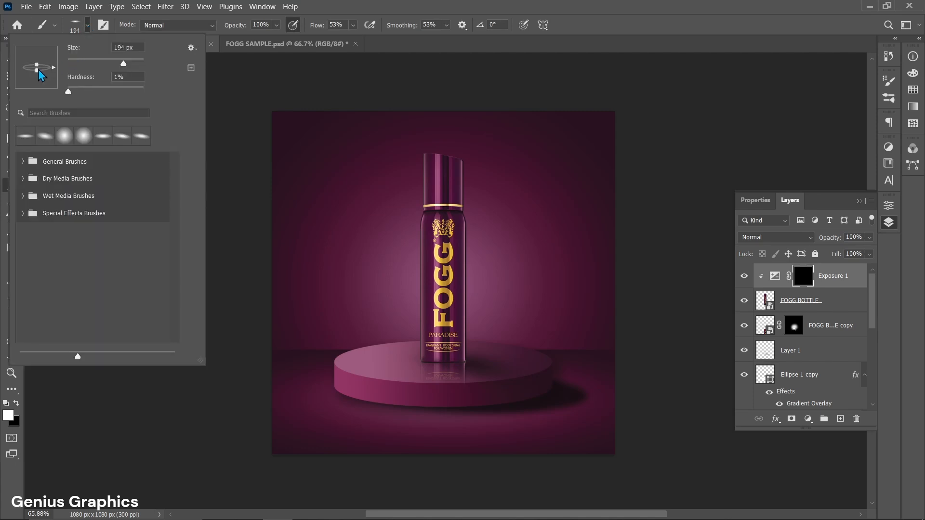
left_click_drag(40, 75, 43, 104)
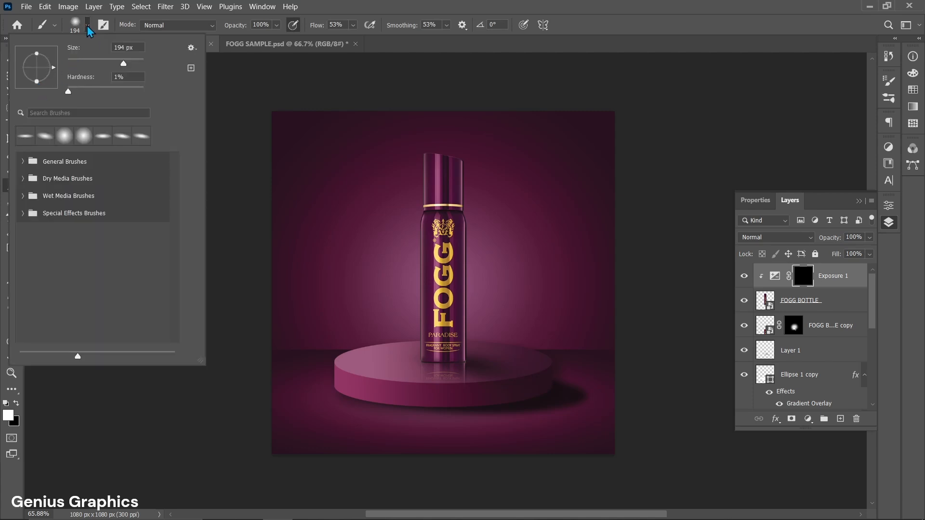
left_click(88, 26)
left_click_drag(424, 208, 385, 212)
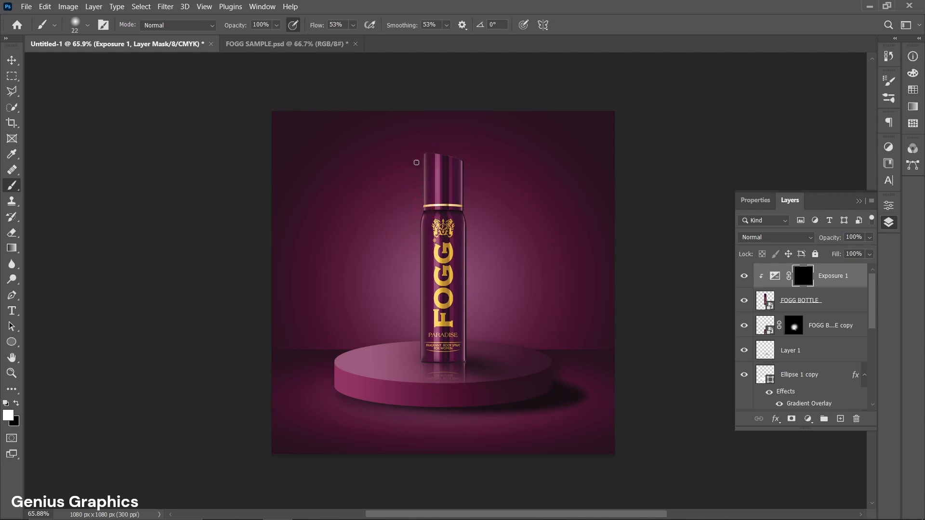
- Paint straight white strokes on the Exposure 1 mask down the left edge of the cap and bottle
scroll(432, 157, "up", 1)
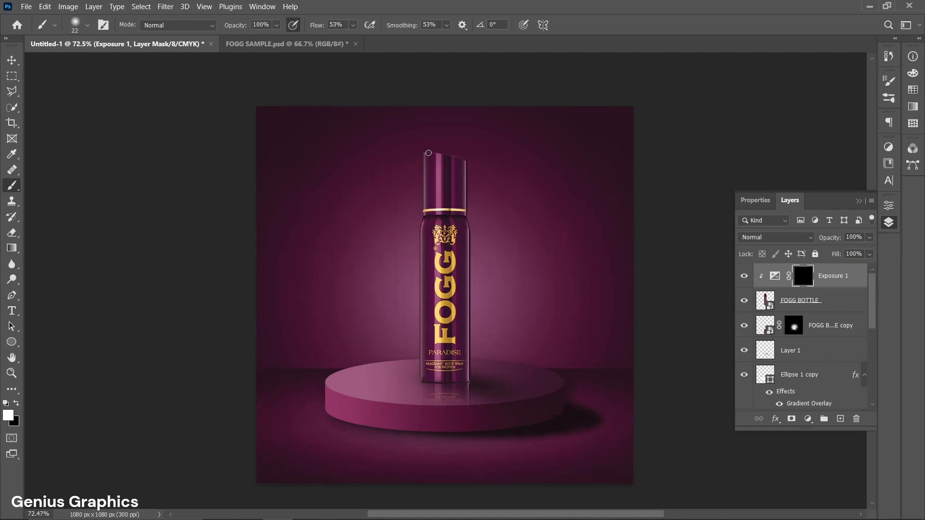
left_click(8, 415)
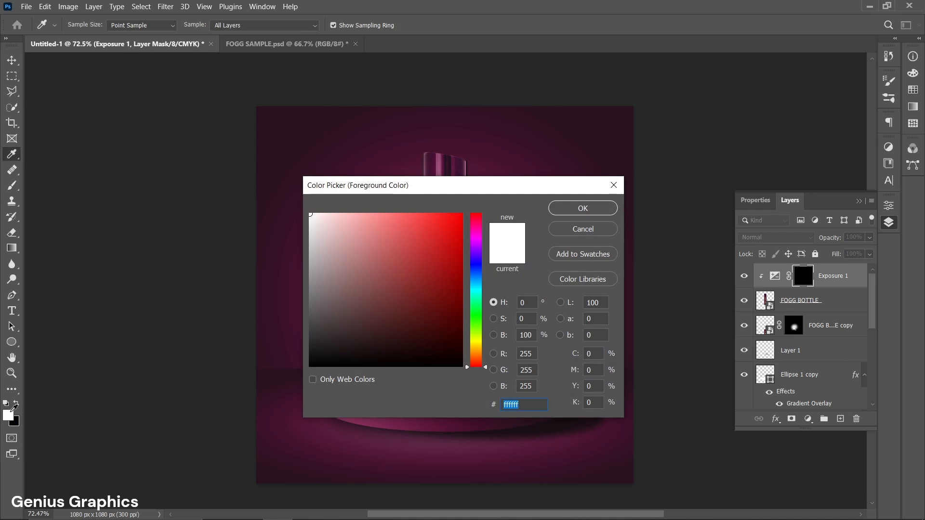
left_click(583, 207)
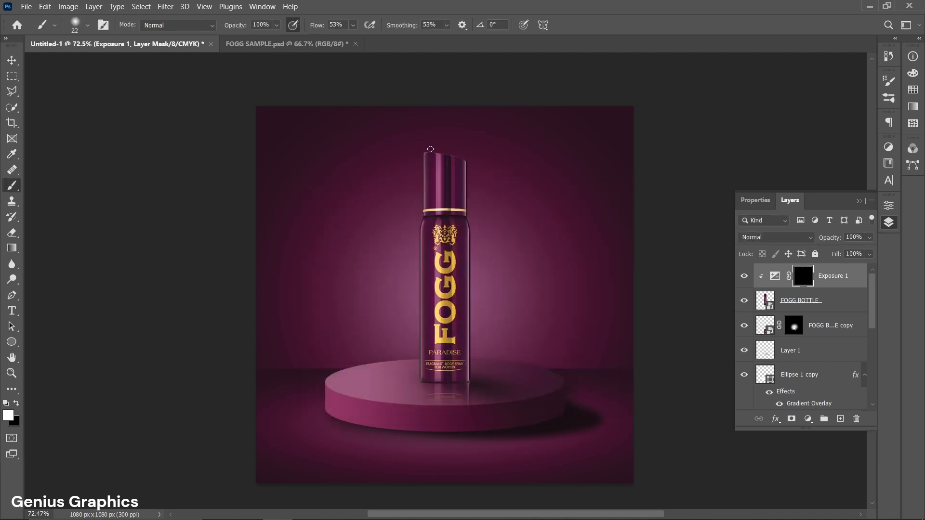
left_click(422, 215, "shift")
left_click(423, 389, "shift")
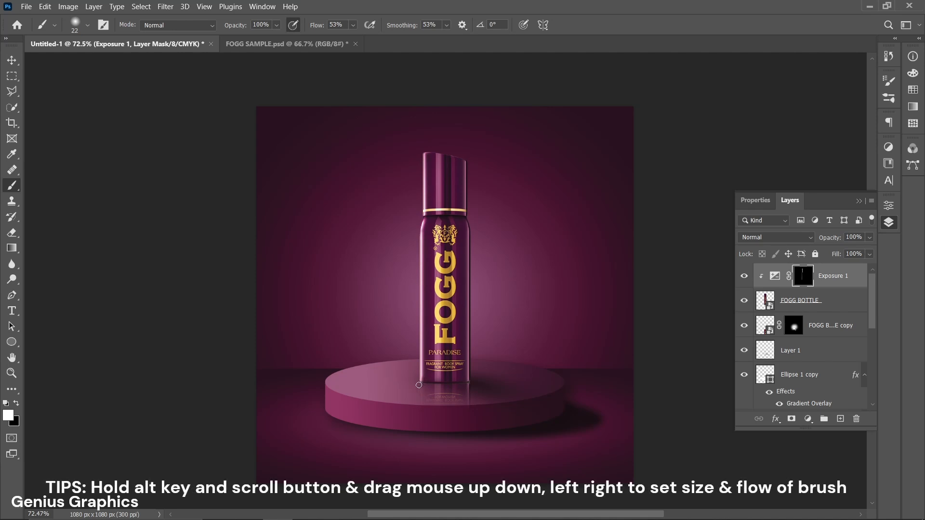
- Enlarge the soft brush to 183 px and brush white on the Exposure 1 mask along the bottle's left side, undoing unwanted strokes
mouse_move(408, 177)
left_mouse_down()
mouse_move(420, 179)
mouse_move(408, 92)
mouse_move(395, 85)
mouse_move(406, 204)
mouse_move(392, 301)
left_mouse_up()
left_click(413, 227)
key("ctrl+z")
mouse_move(416, 149)
left_mouse_down()
mouse_move(403, 187)
mouse_move(397, 350)
mouse_move(400, 386)
mouse_move(417, 403)
left_mouse_up()
mouse_move(382, 227)
left_mouse_down()
mouse_move(384, 128)
mouse_move(392, 196)
left_mouse_up()
left_click_drag(386, 299, 407, 398)
key("ctrl+z")
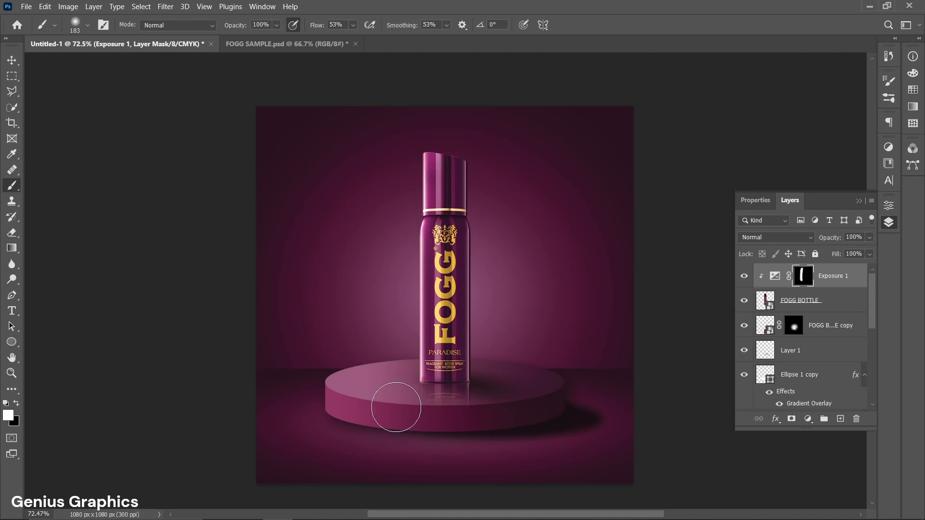
mouse_move(397, 176)
left_mouse_down()
mouse_move(388, 263)
mouse_move(394, 379)
left_mouse_up()
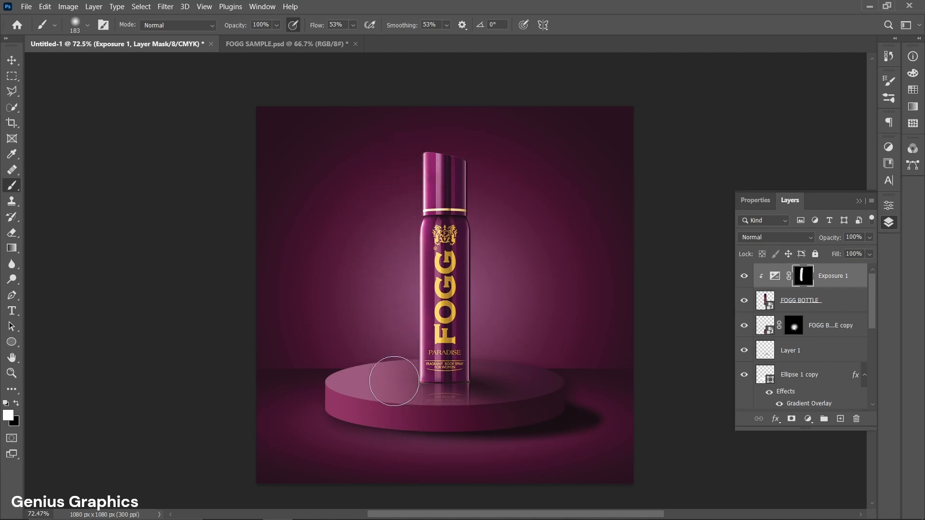
- Enlarge the soft brush to 351 px and paint a broad white area on the Exposure 1 mask beside the bottle's left side
left_click(17, 403)
left_click(16, 403)
left_click_drag(399, 167, 370, 174)
left_click_drag(375, 231, 408, 232)
left_click_drag(374, 164, 418, 177)
left_click_drag(346, 165, 347, 376)
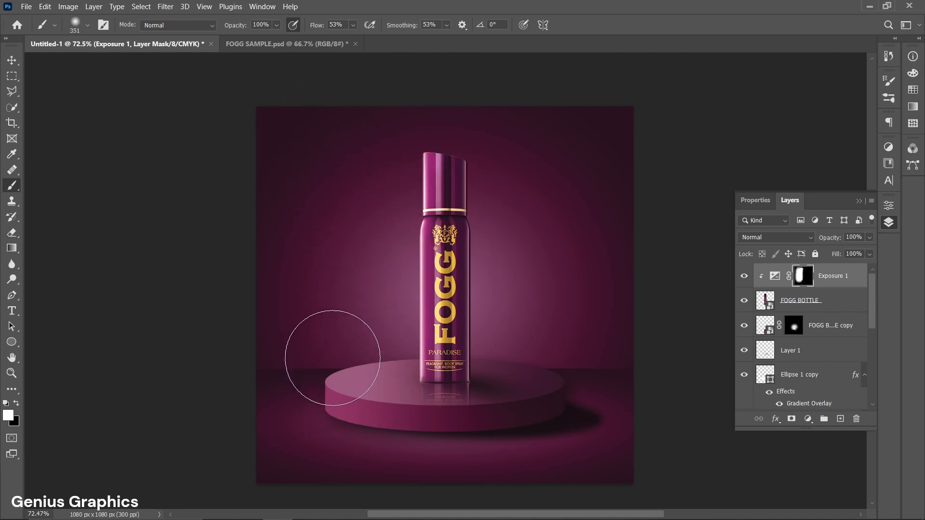
- Paint black on the Exposure 1 mask with a 265 px soft brush to confine the highlight to the bottle's left side
left_click(17, 402)
left_click_drag(425, 416, 427, 412)
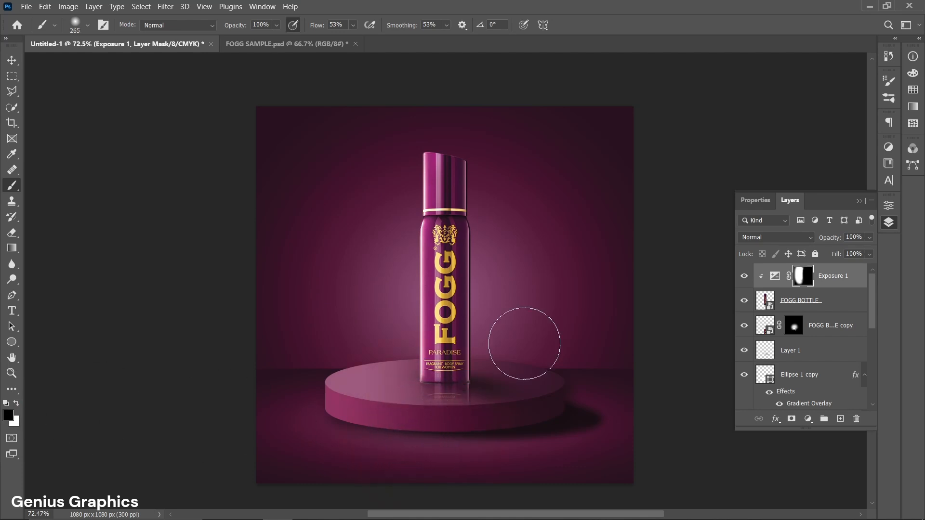
left_click(12, 60)
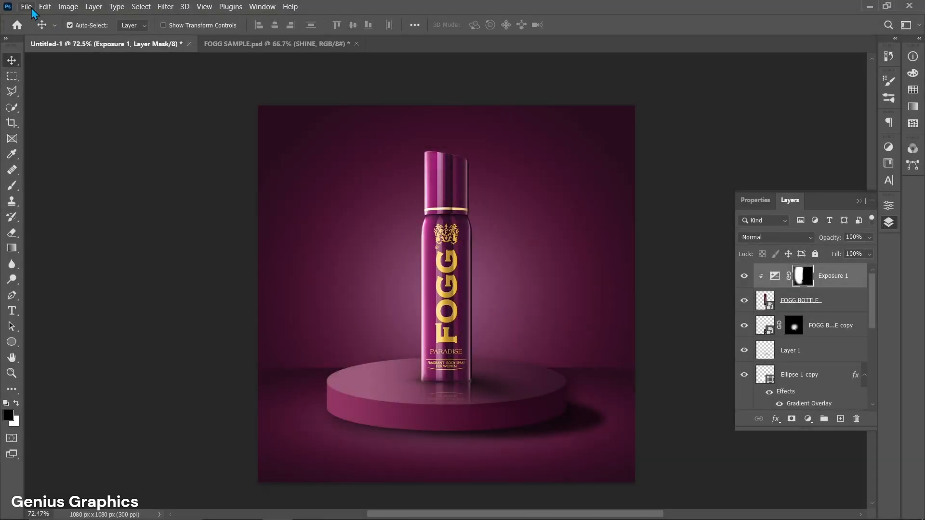
- Place the SHINE image from the PNGS folder as an embedded layer above the Exposure 1 adjustment
left_click(26, 7)
left_click(63, 175)
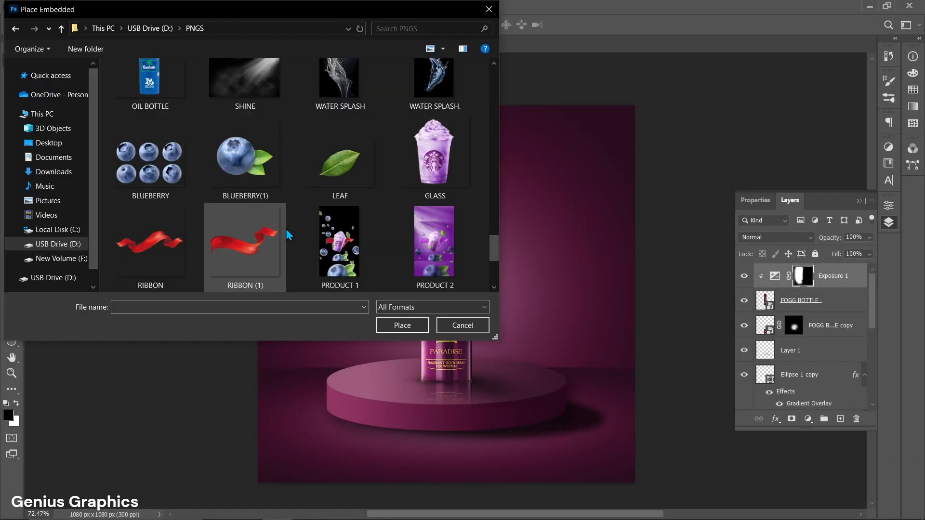
scroll(285, 229, "up", 1)
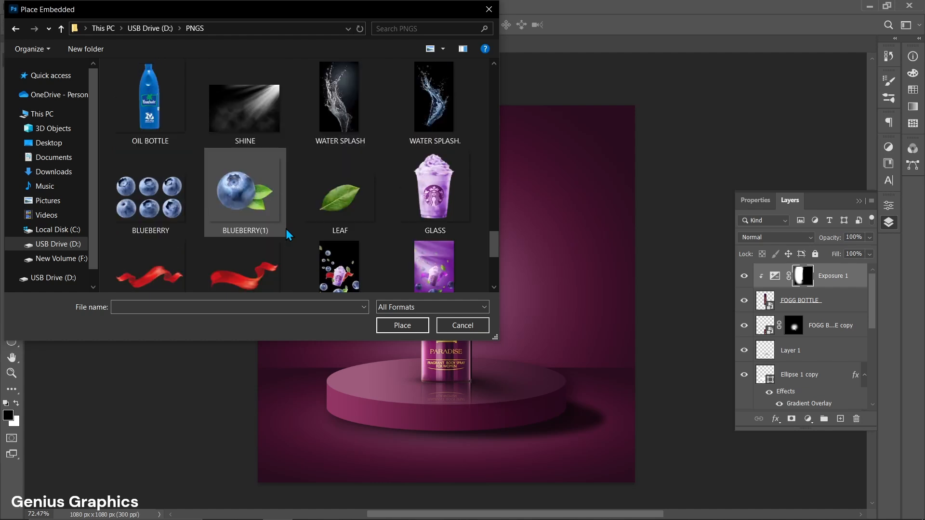
left_click(252, 116)
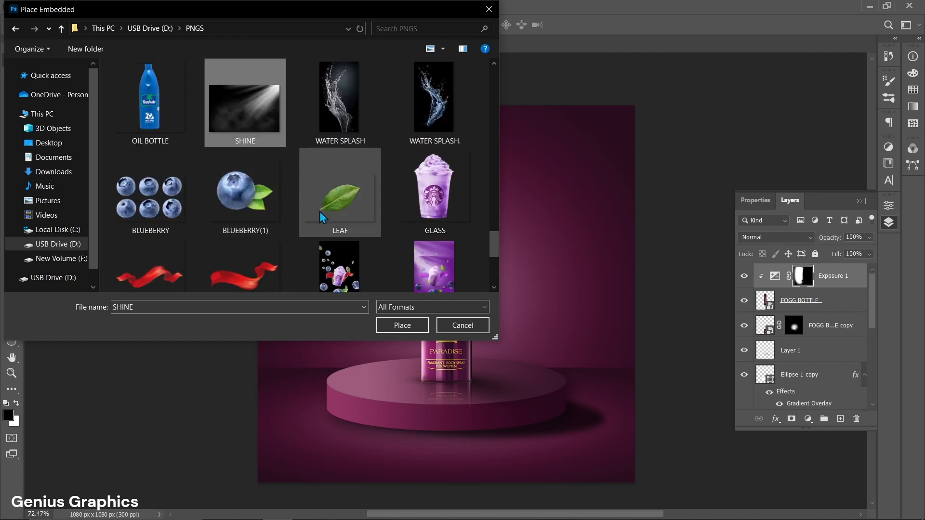
left_click(382, 319)
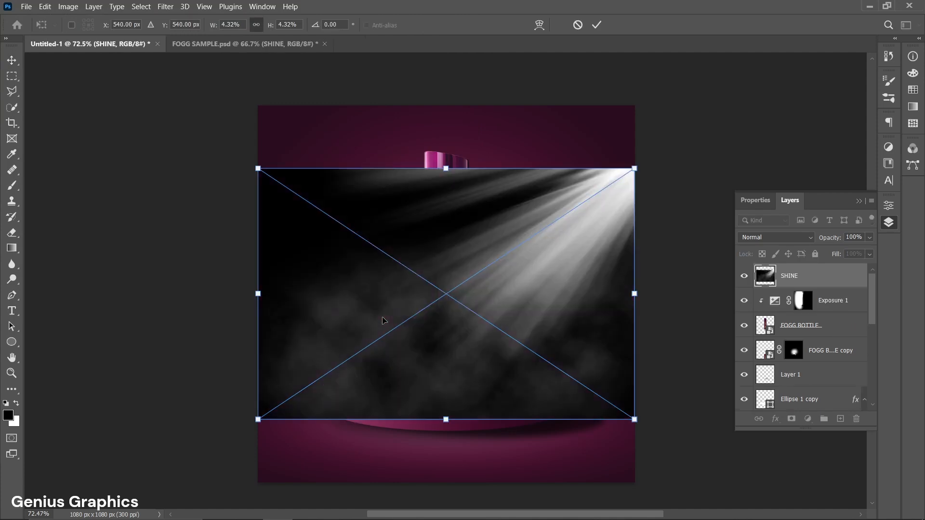
- Flip the SHINE image horizontally, scale it to about 4.55%, tilt it slightly and place it with the rays entering from the canvas's upper-left corner
right_click(574, 273)
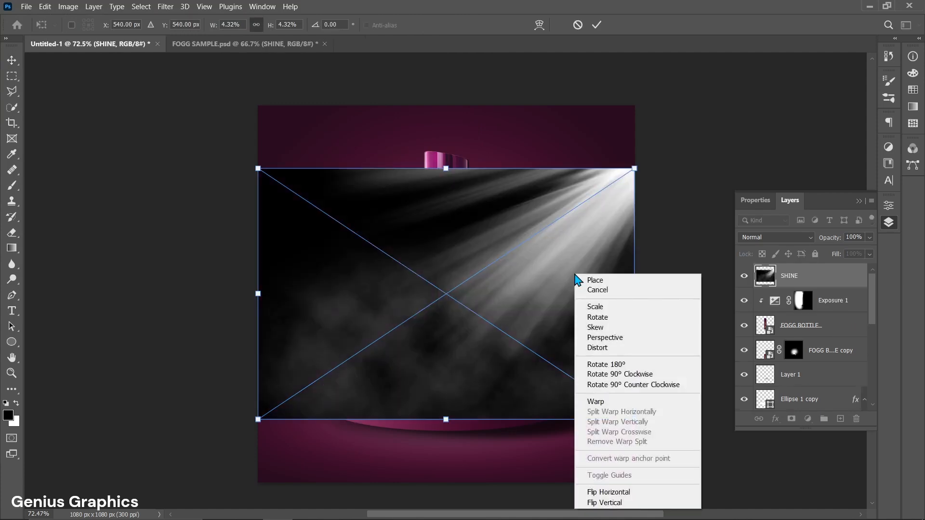
left_click(623, 491)
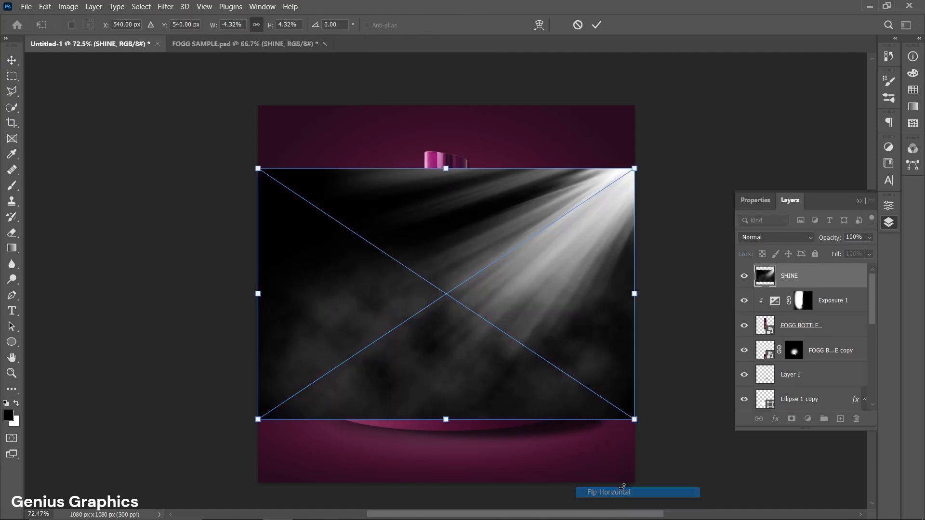
left_click_drag(328, 254, 328, 190)
left_click_drag(643, 97, 654, 116)
left_click_drag(643, 250, 655, 250)
mouse_move(377, 193)
left_mouse_down()
mouse_move(362, 208)
mouse_move(362, 191)
left_mouse_up()
left_click(596, 25)
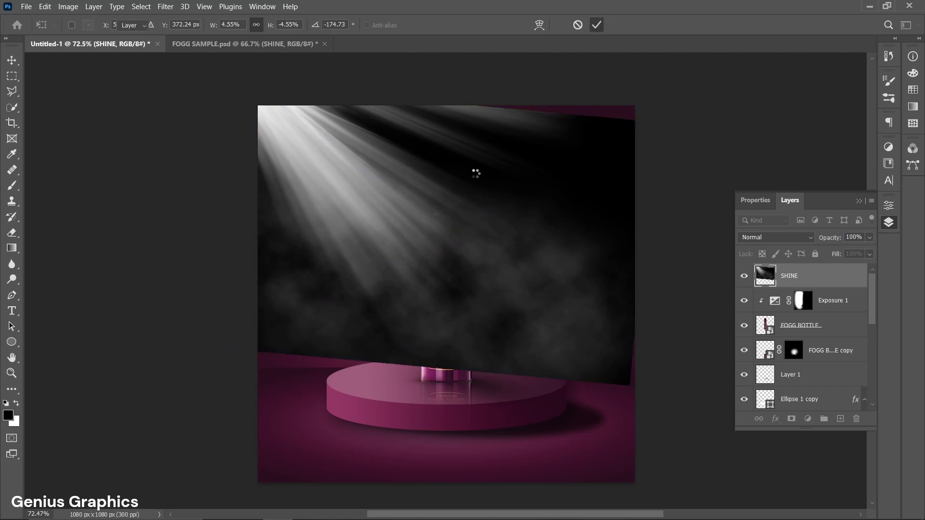
- Set the SHINE layer's opacity to 93% and its blend mode to Color Dodge
left_click(847, 237)
type("6")
key("Return")
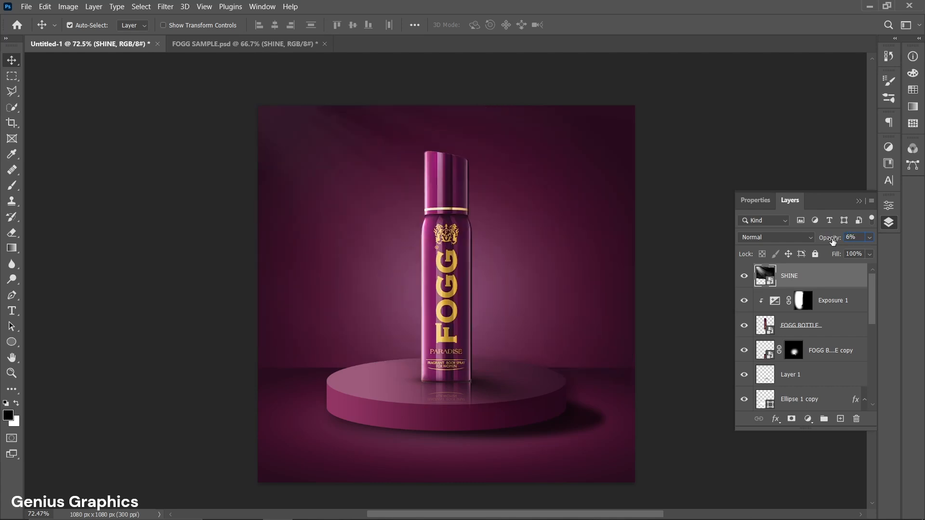
type("93")
key("Return")
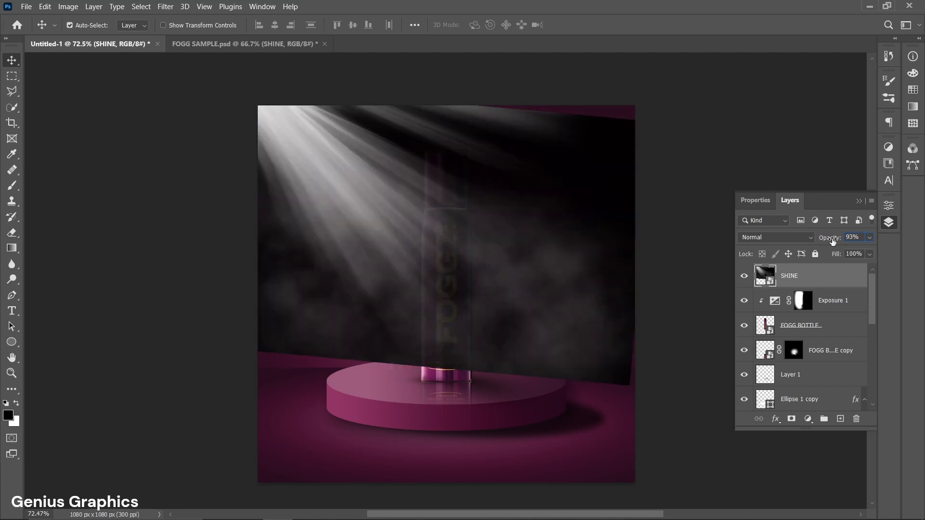
left_click(805, 239)
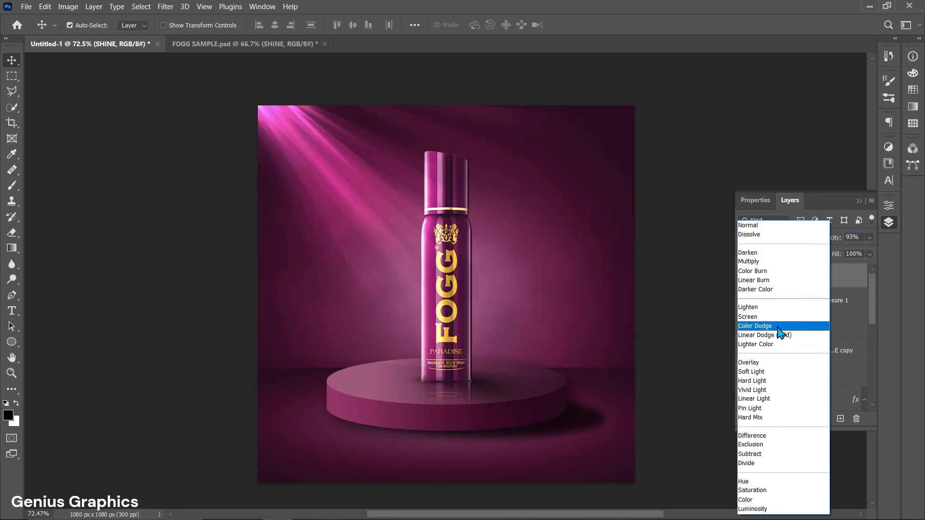
left_click(777, 327)
- Move the SHINE layer slightly down and enlarge it to about 4.69%
mouse_move(280, 123)
left_mouse_down()
mouse_move(282, 143)
mouse_move(284, 133)
left_mouse_up()
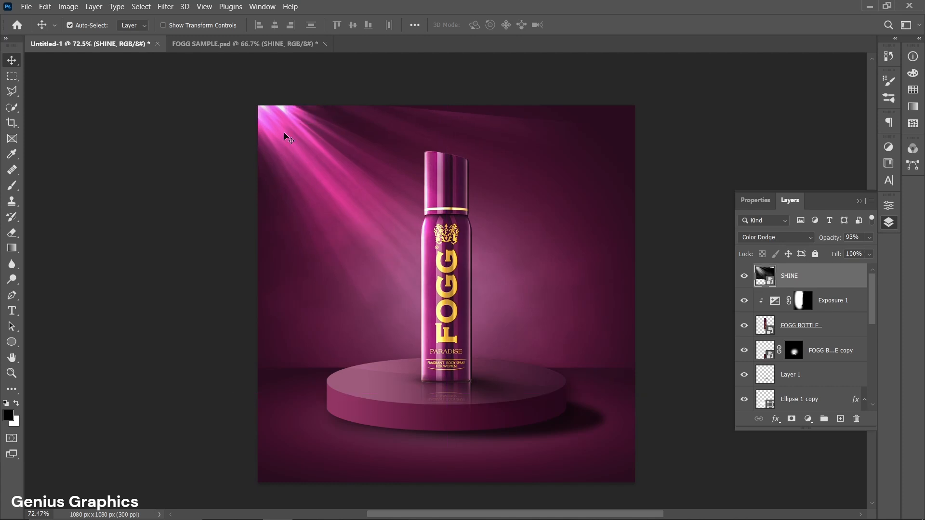
key("ctrl+t")
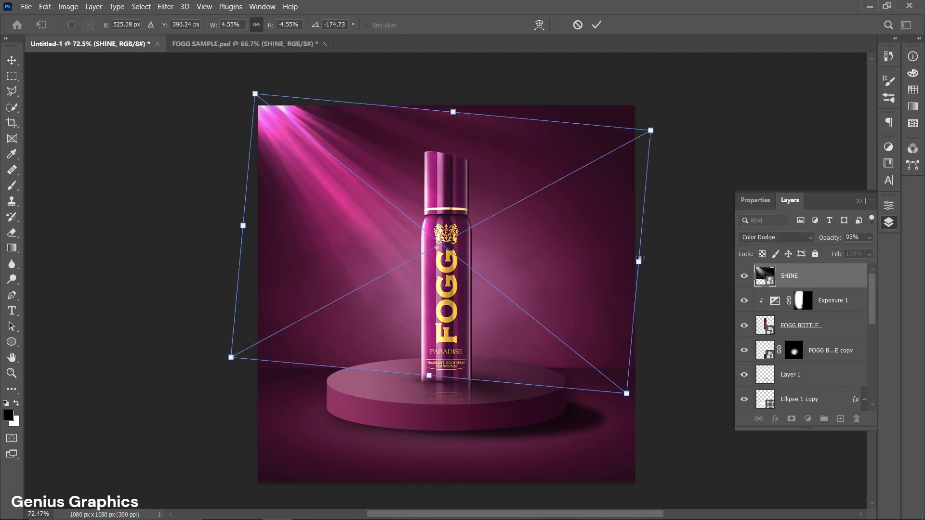
left_click_drag(638, 262, 645, 262)
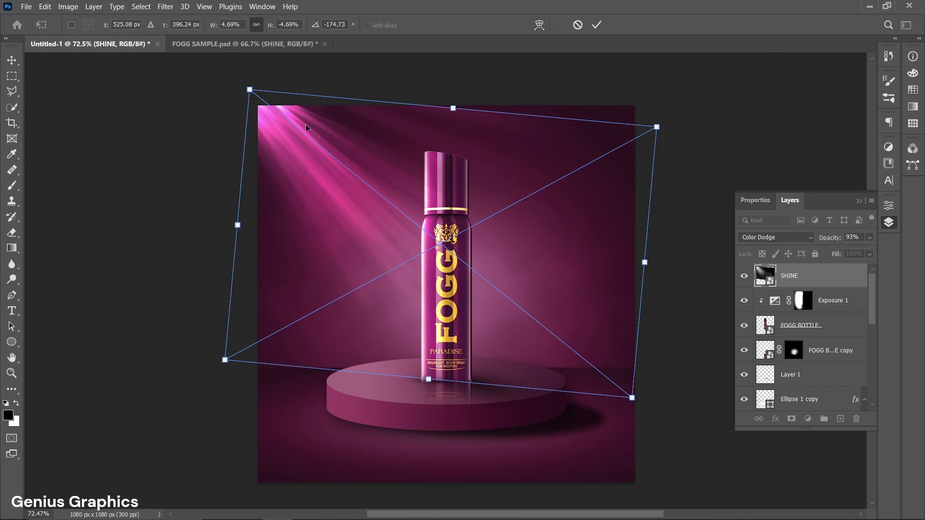
left_click(596, 30)
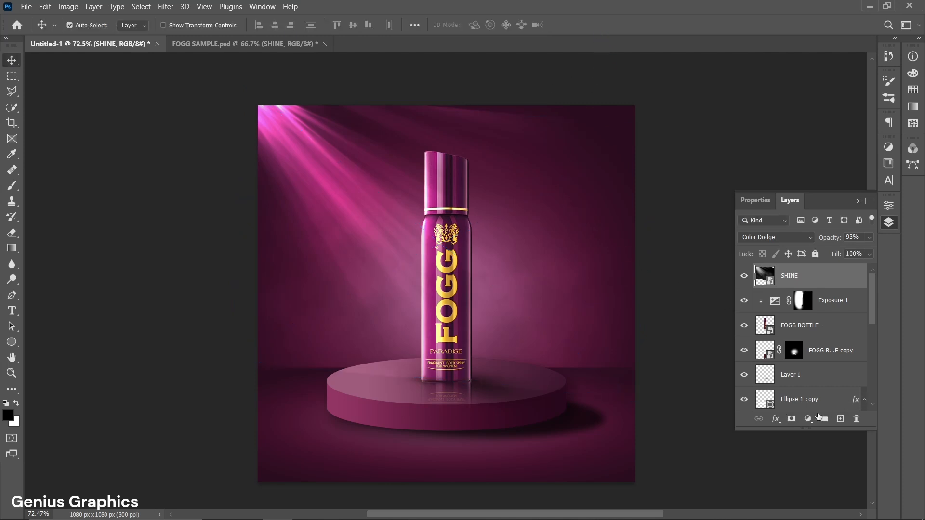
- Add a layer mask to SHINE and paint black with a 412 px soft brush to fade the overlay's outer edges
left_click(791, 418)
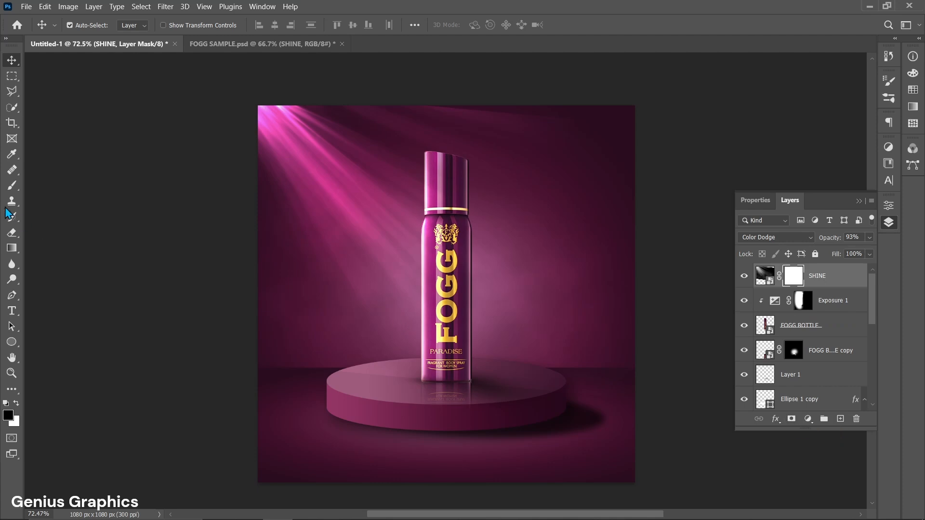
left_click(12, 186)
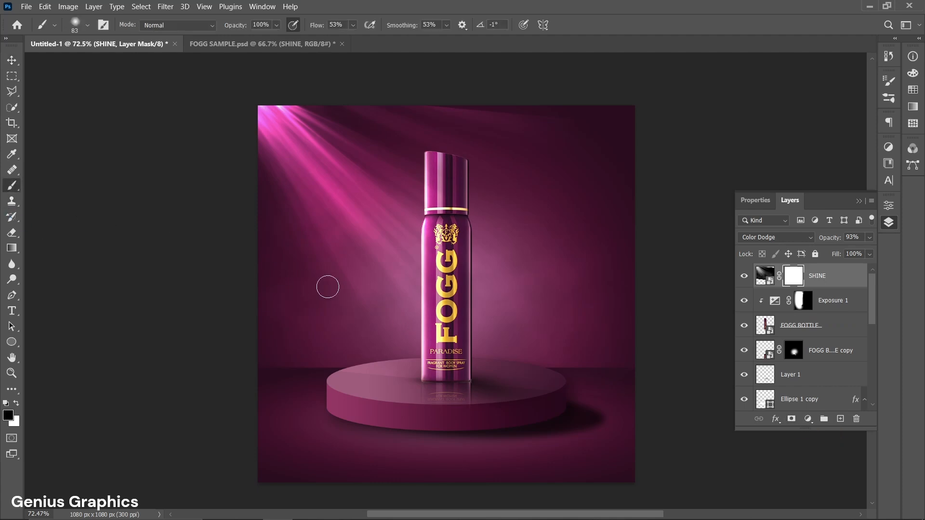
mouse_move(352, 292)
left_mouse_down()
mouse_move(377, 299)
mouse_move(388, 269)
mouse_move(377, 178)
left_mouse_up()
left_click_drag(276, 343, 320, 359)
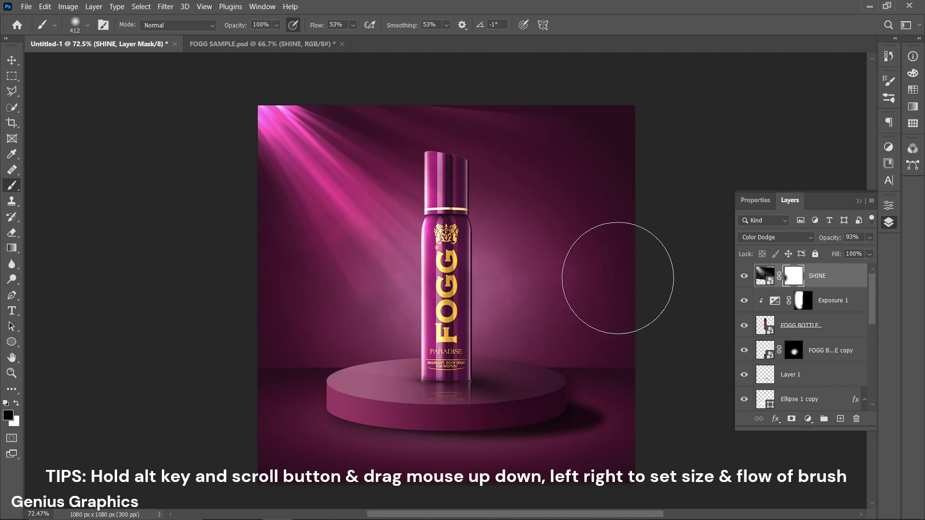
left_click_drag(629, 289, 574, 66)
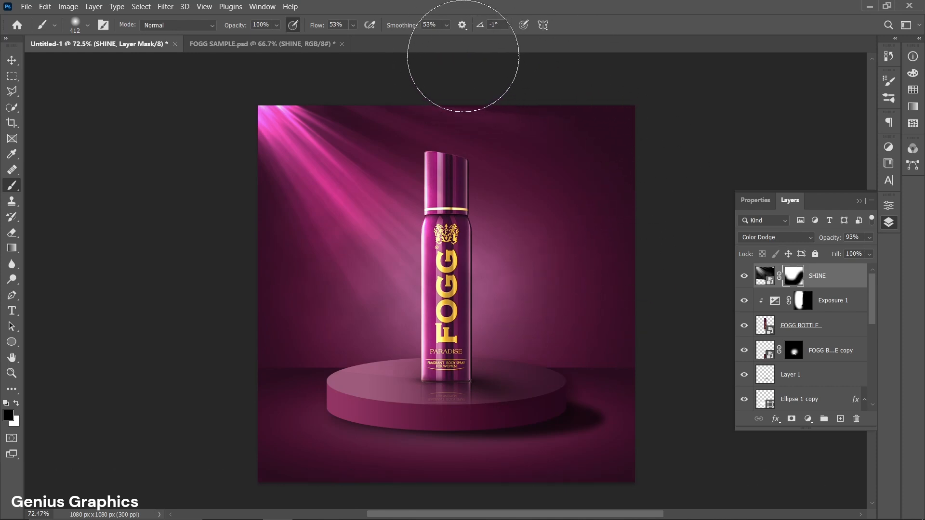
scroll(593, 61, "down", 1)
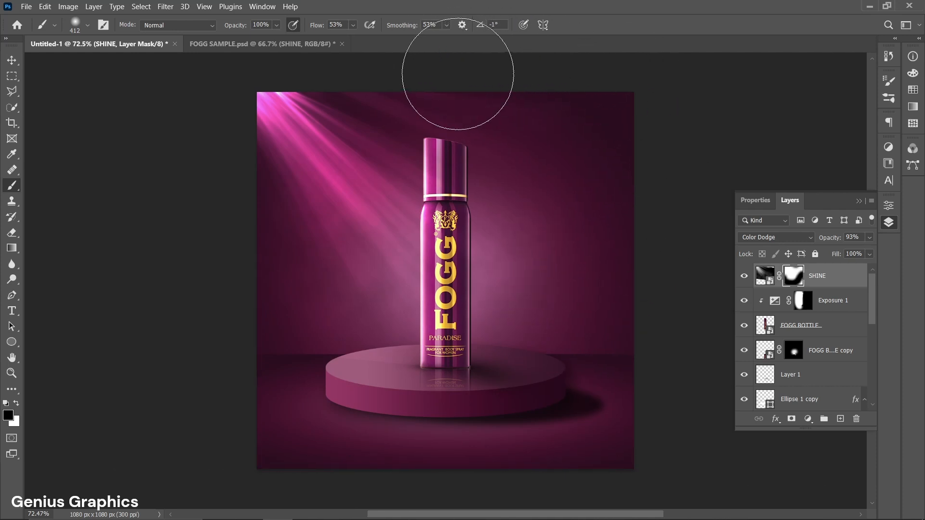
scroll(453, 46, "up", 1)
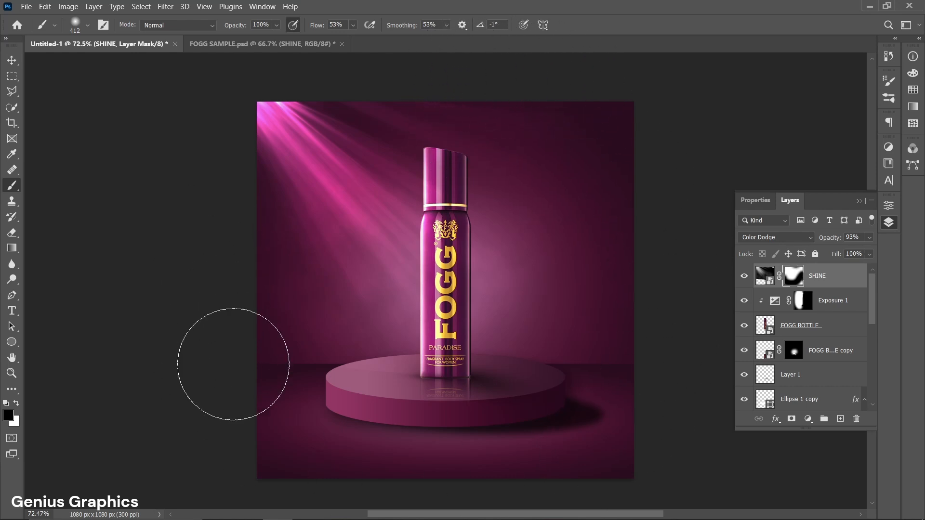
mouse_move(671, 244)
left_mouse_down()
mouse_move(619, 143)
mouse_move(585, 133)
mouse_move(610, 128)
mouse_move(589, 113)
left_mouse_up()
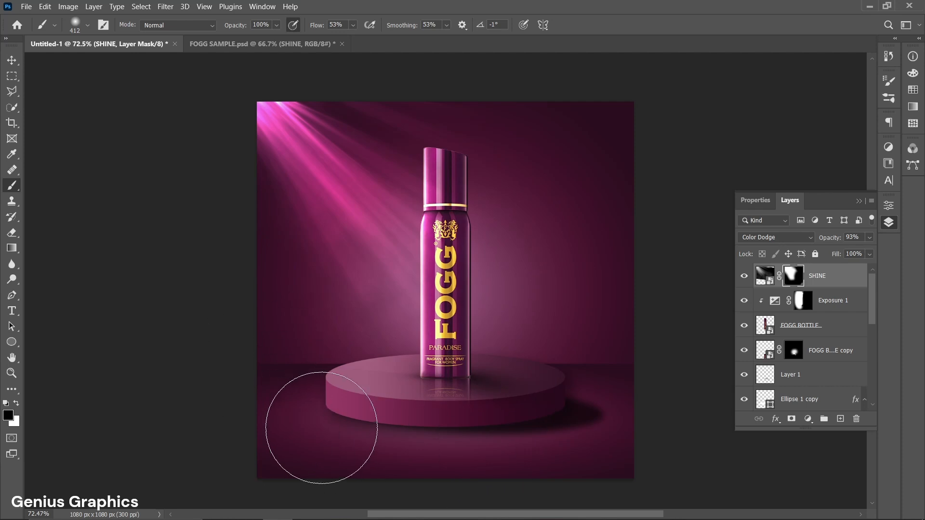
- Enlarge the SHINE image to about 101.34% and nudge its light rays into position at the canvas's upper-left corner
left_click(764, 276)
left_click(16, 62)
key("ctrl+t")
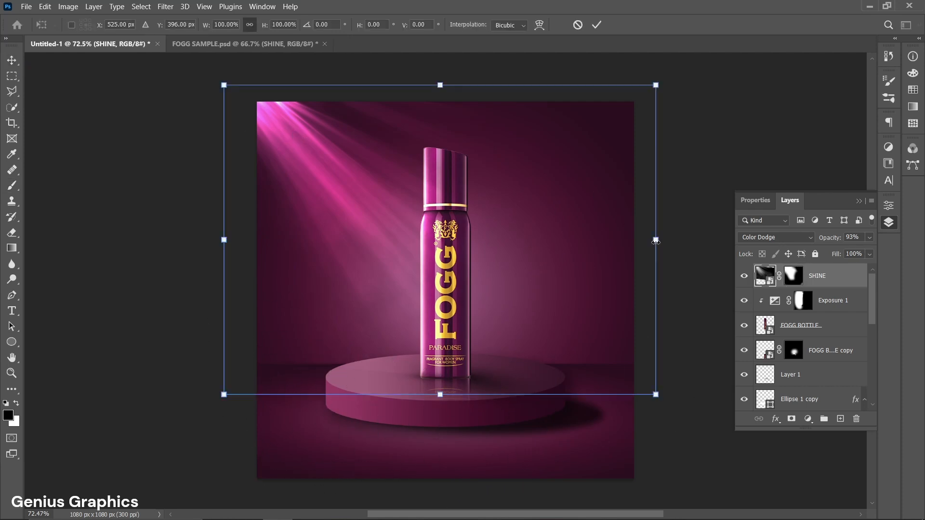
left_click_drag(657, 242, 659, 242)
left_click_drag(336, 174, 335, 176)
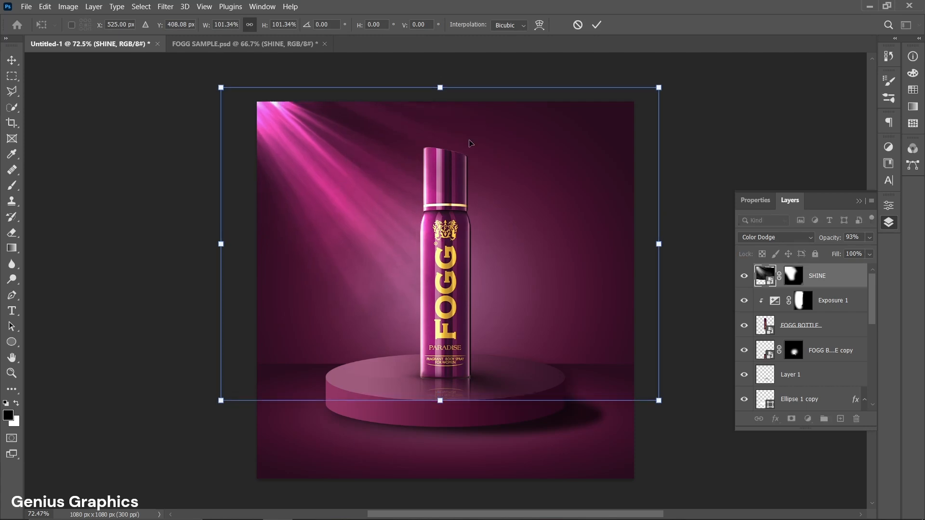
left_click(596, 24)
left_click_drag(344, 170, 343, 170)
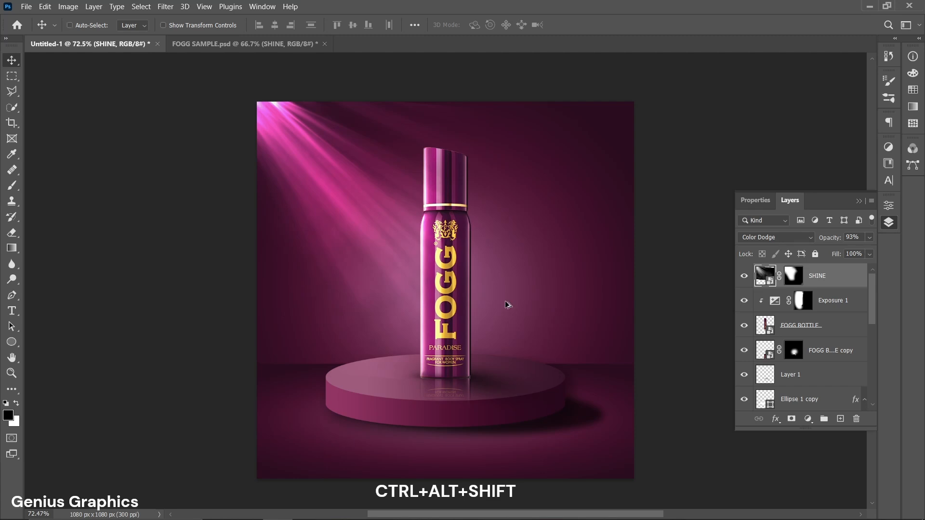
- Stamp all visible layers into a new top layer and open the Camera Raw Filter on it
key("ctrl+alt+shift+e")
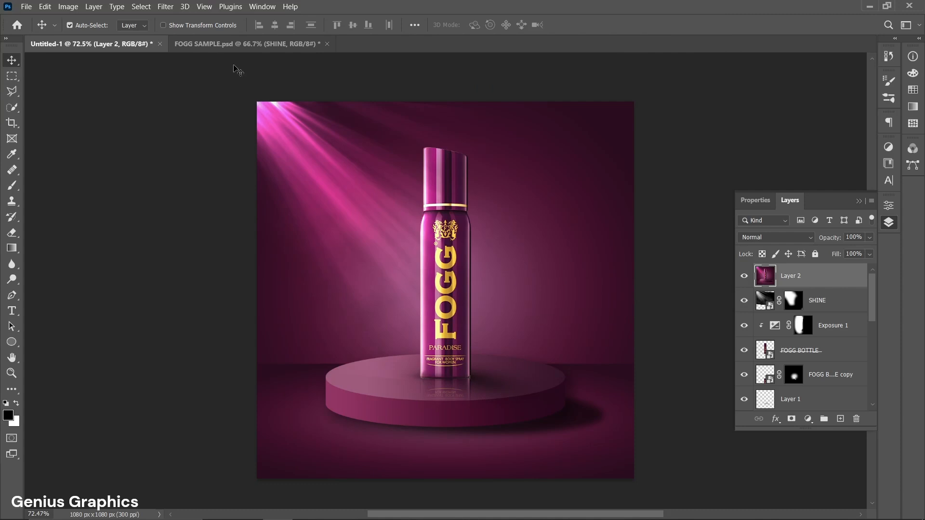
left_click(173, 10)
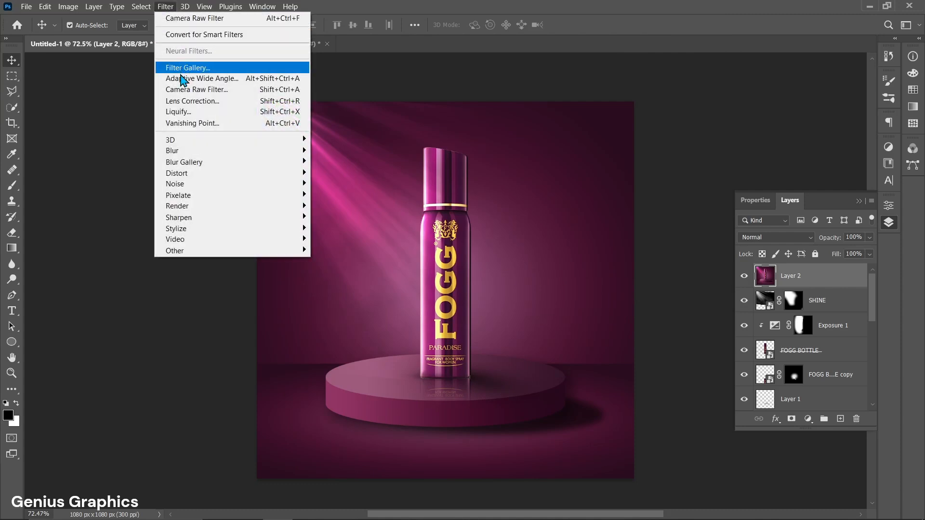
left_click(181, 91)
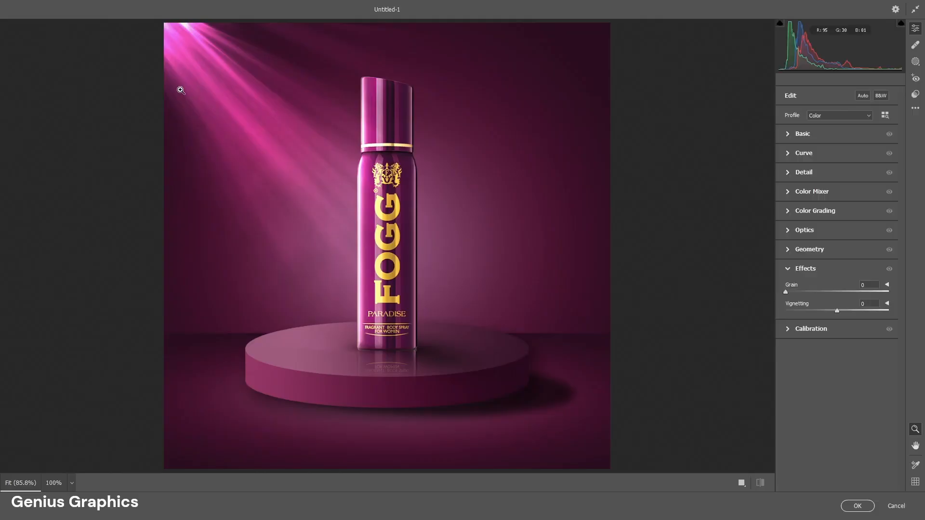
- Set the Camera Raw temperature to +3, tint to +1, exposure to -0.05, contrast to +18, highlights to +11 and shadows to -4
left_click(789, 139)
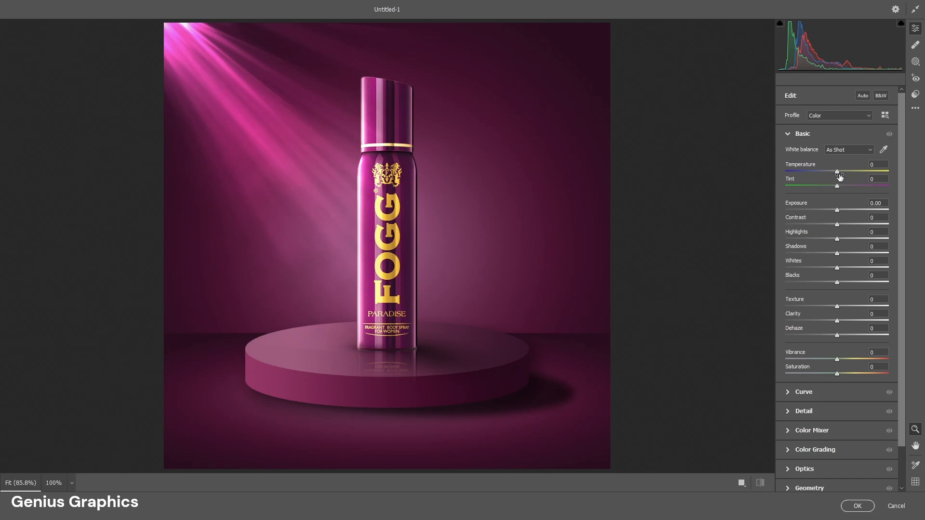
left_click_drag(837, 176, 835, 255)
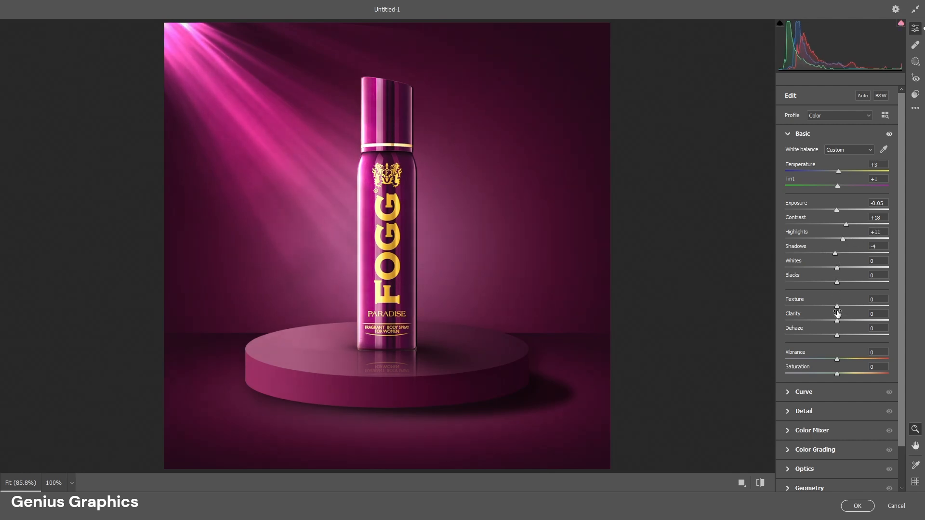
- Set texture to -3, clarity to -29, vibrance to +54, saturation to +7, blacks to -20 and whites to +5 in Camera Raw
left_click_drag(838, 310, 821, 321)
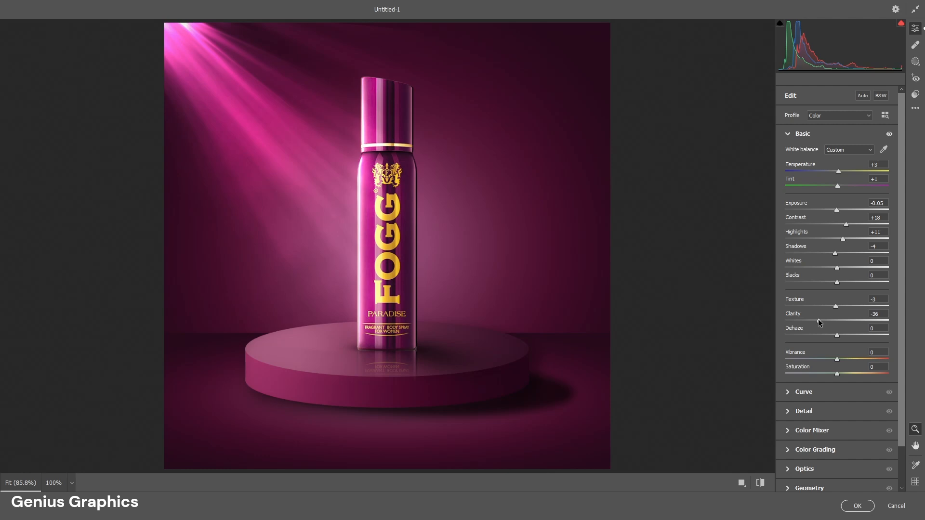
left_click_drag(837, 334, 840, 373)
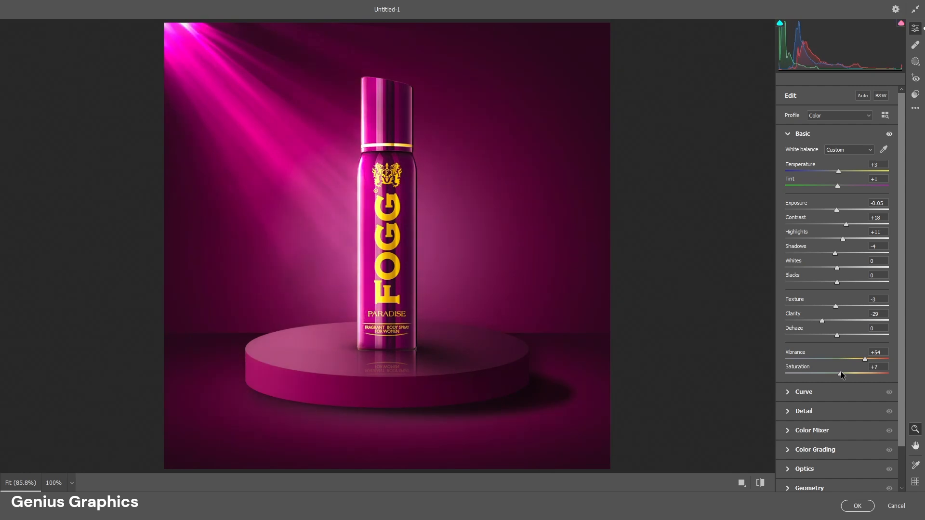
mouse_move(837, 283)
left_mouse_down()
mouse_move(828, 284)
mouse_move(839, 267)
left_mouse_up()
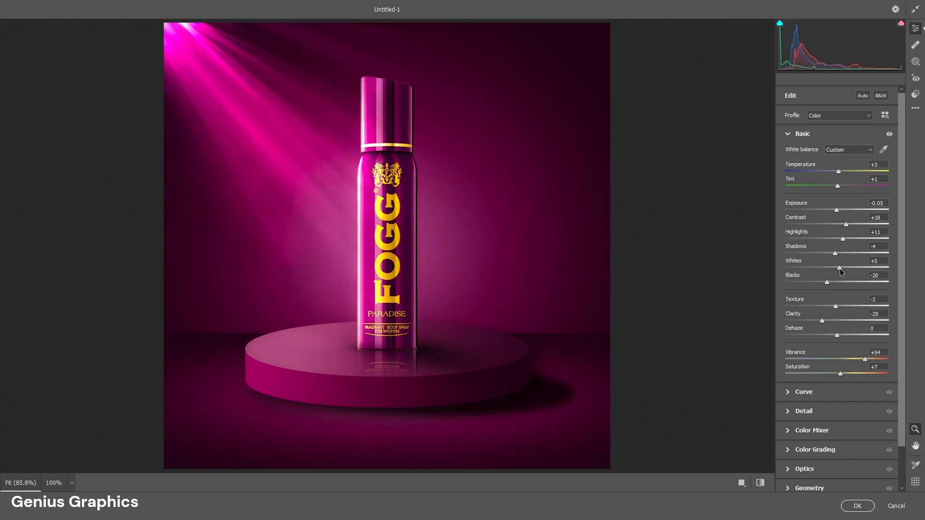
- Refine the Camera Raw values to vibrance +56, highlights +7, contrast +6, exposure +0.15, temperature +1 and saturation -1
left_click_drag(860, 360, 868, 360)
left_click_drag(842, 239, 838, 214)
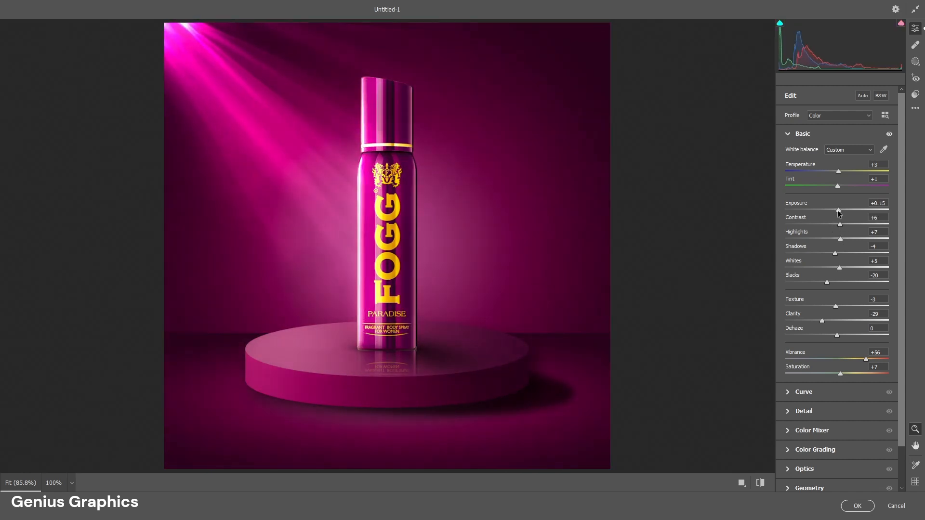
mouse_move(838, 173)
left_mouse_down()
mouse_move(847, 177)
mouse_move(837, 176)
left_mouse_up()
left_click_drag(836, 374, 837, 374)
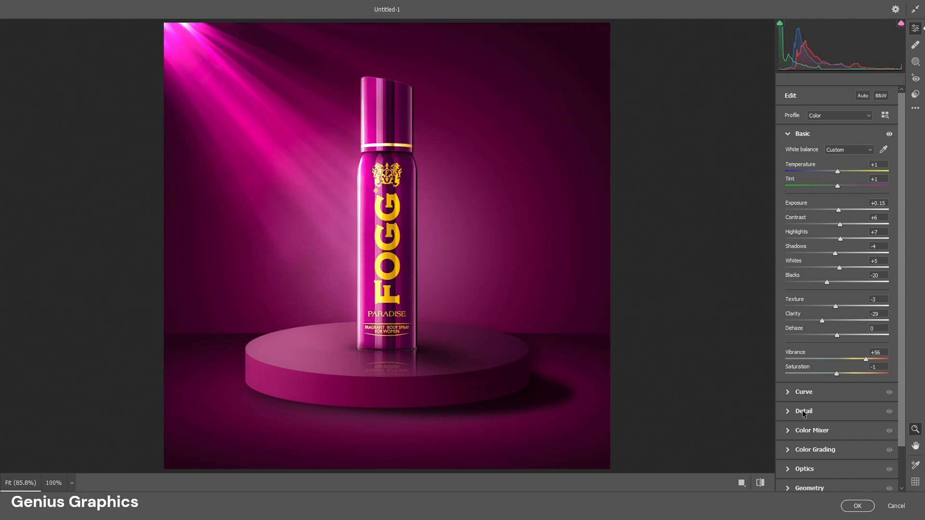
- Set sharpening to 14 and vignetting to -10, add slight grain, and apply the Camera Raw filter to the stamped layer
left_click(788, 412)
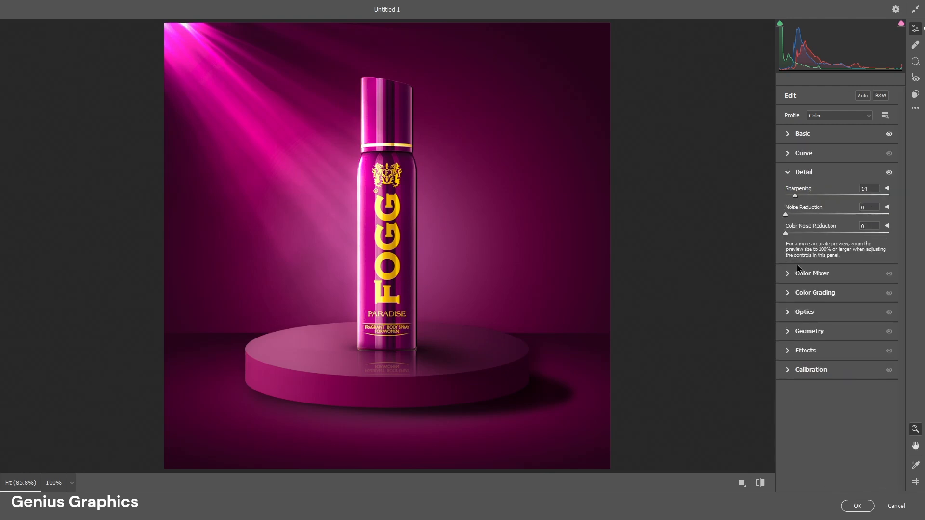
left_click(799, 351)
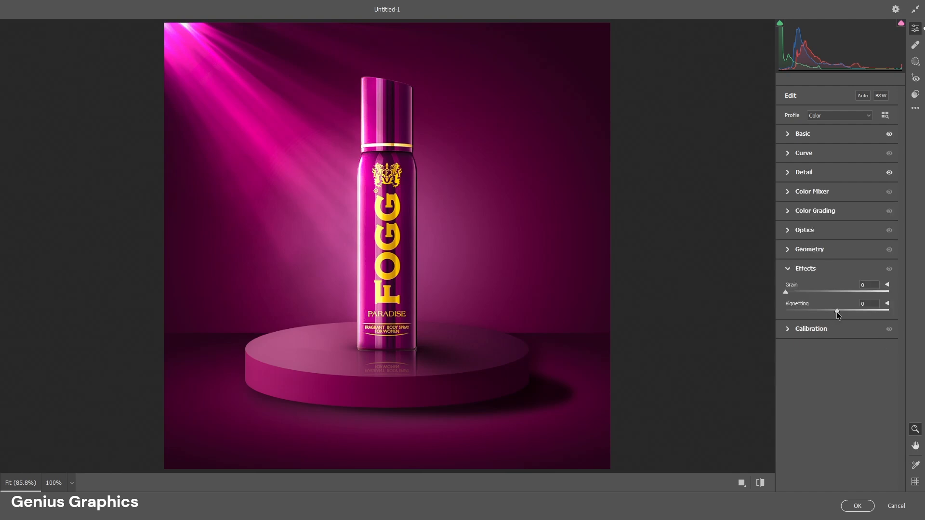
left_click_drag(836, 311, 831, 311)
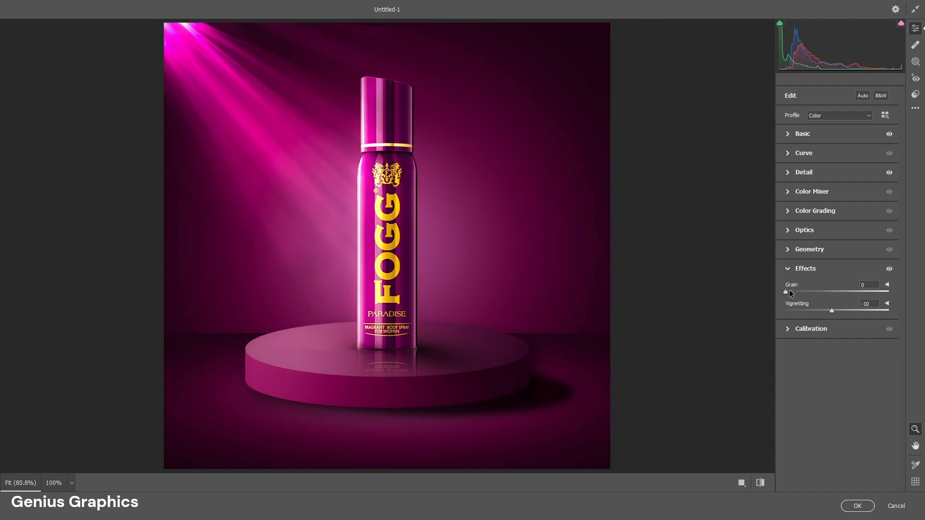
left_click_drag(787, 292, 803, 291)
left_click(857, 505)
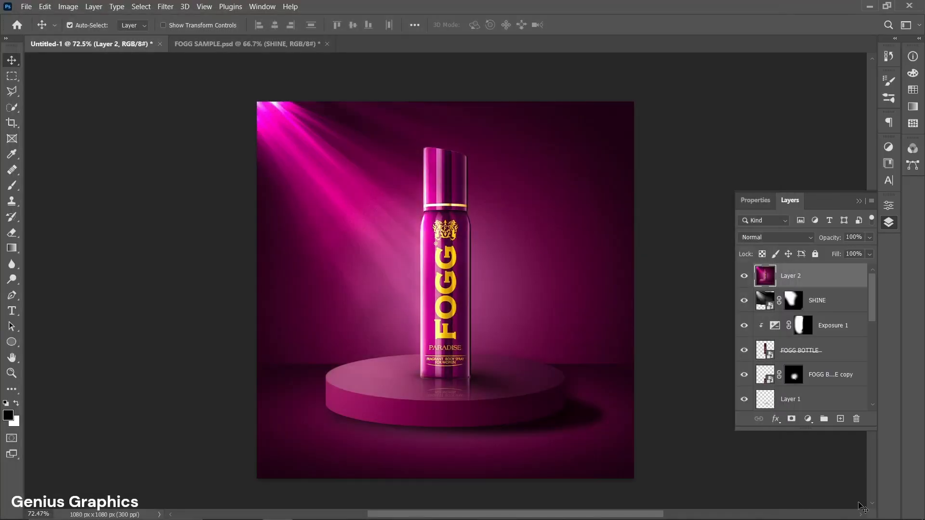